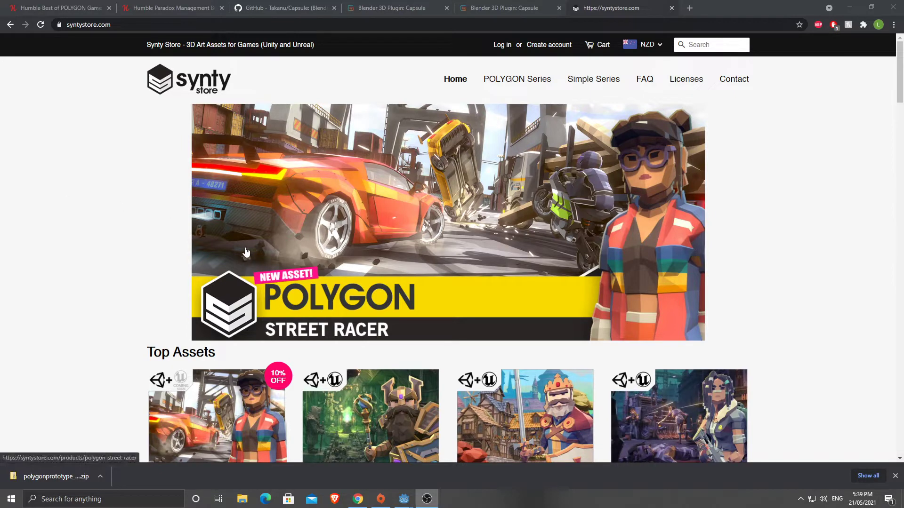
# - Close the Humble Paradox Management bundle page and review the Capsule plugin's product and download pages on Gumroad
pyautogui.click(167, 8)
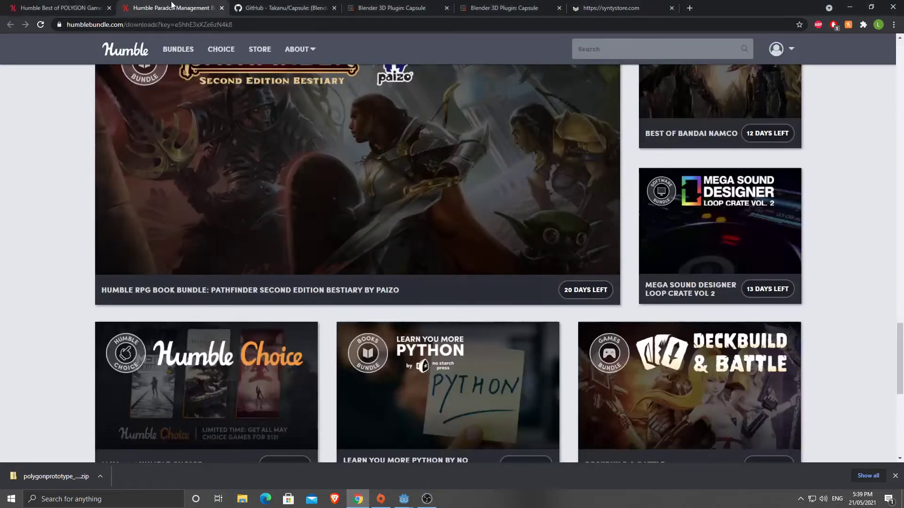
pyautogui.click(222, 8)
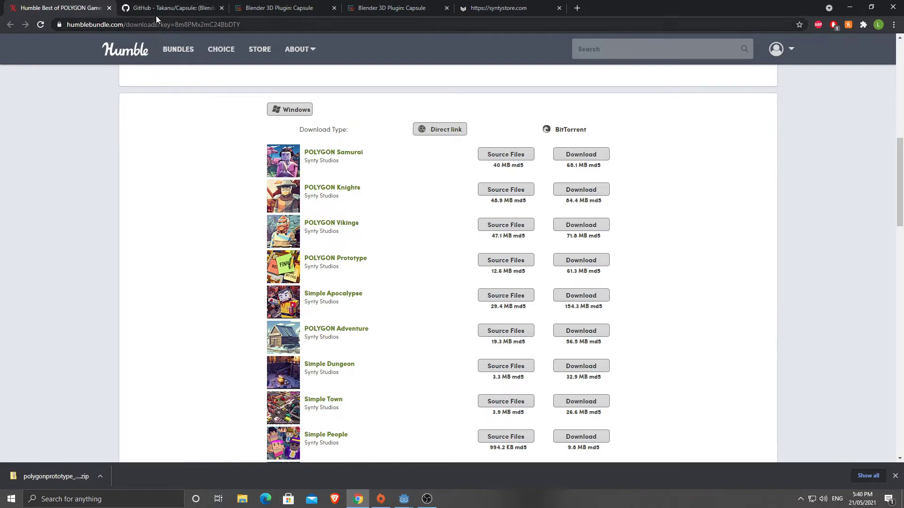
pyautogui.click(369, 12)
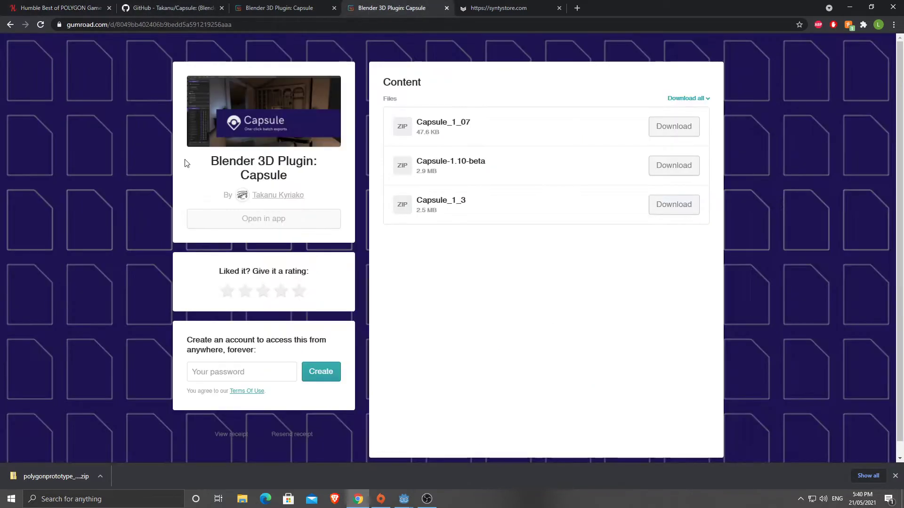
pyautogui.click(284, 8)
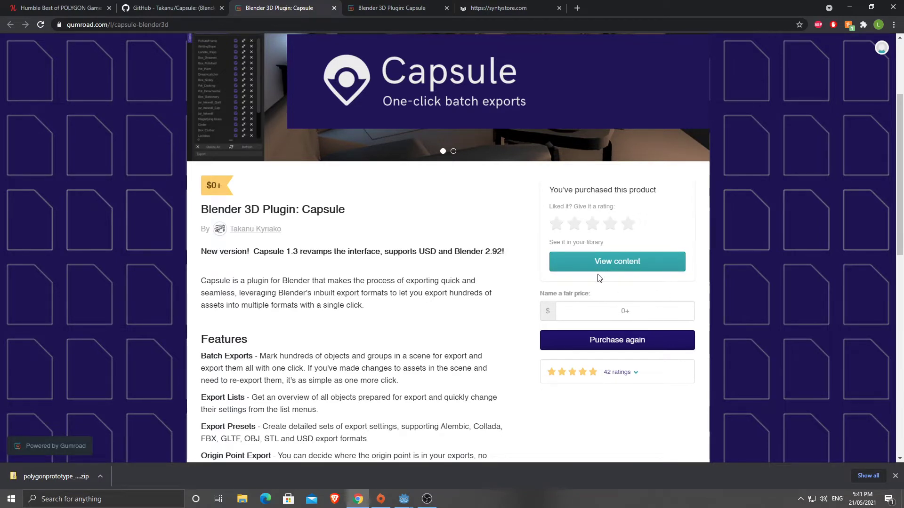
pyautogui.click(377, 8)
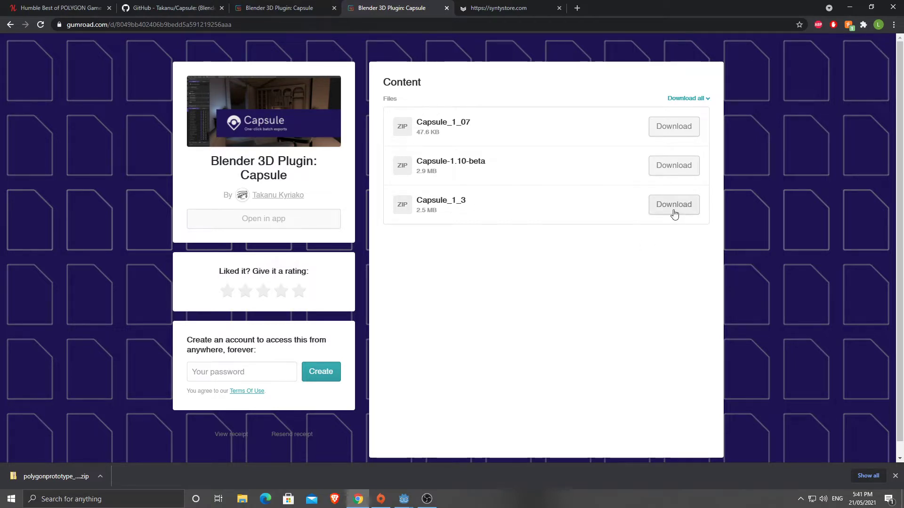
# - Examine the POLYGON - Fantasy Kingdom Pack on the Synty Store, including its preview images and asset list
pyautogui.click(492, 8)
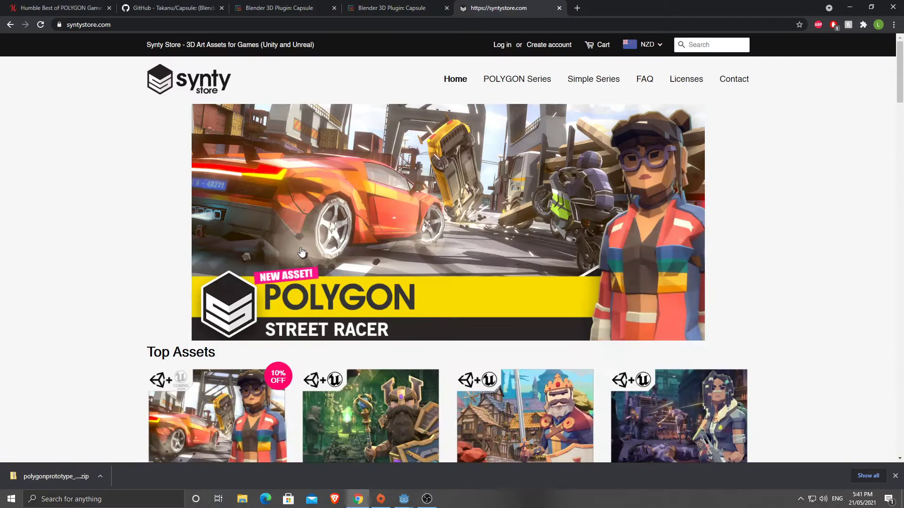
pyautogui.scroll(-3, 268, 218)
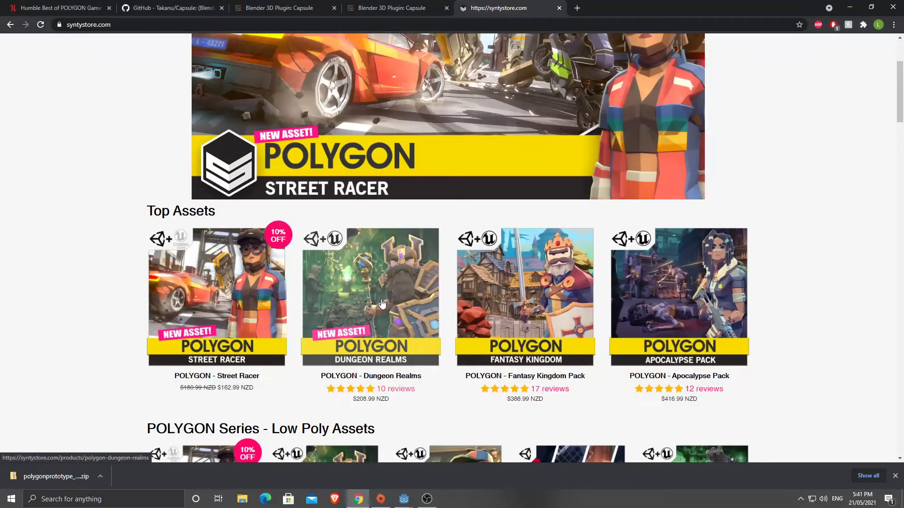
pyautogui.click(509, 292)
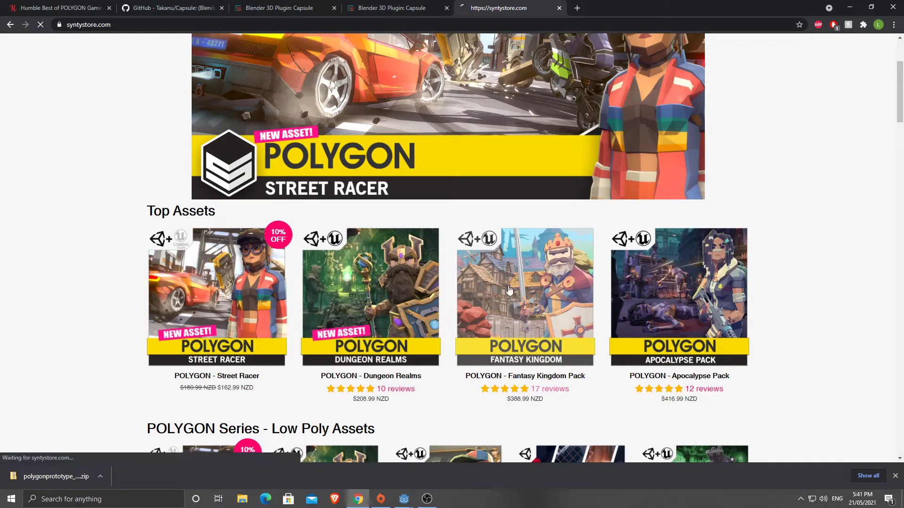
pyautogui.scroll(-8, 293, 309)
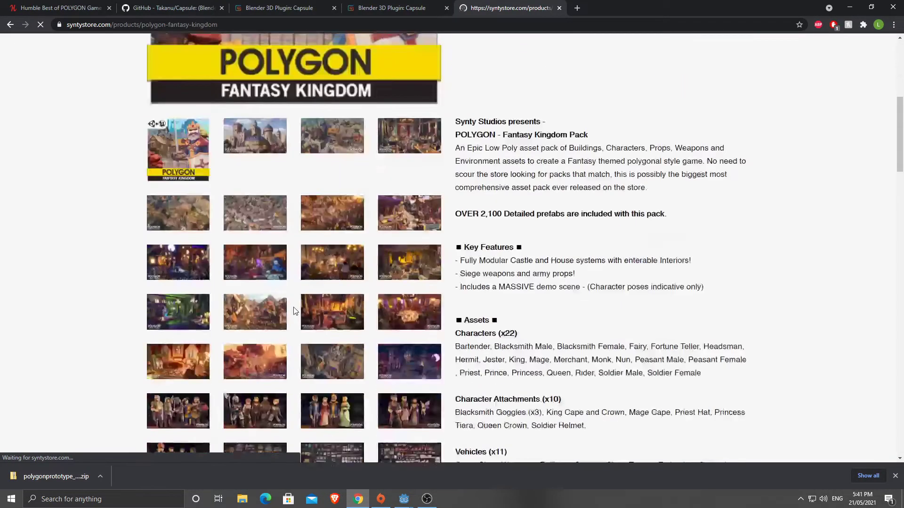
pyautogui.scroll(-8, 294, 309)
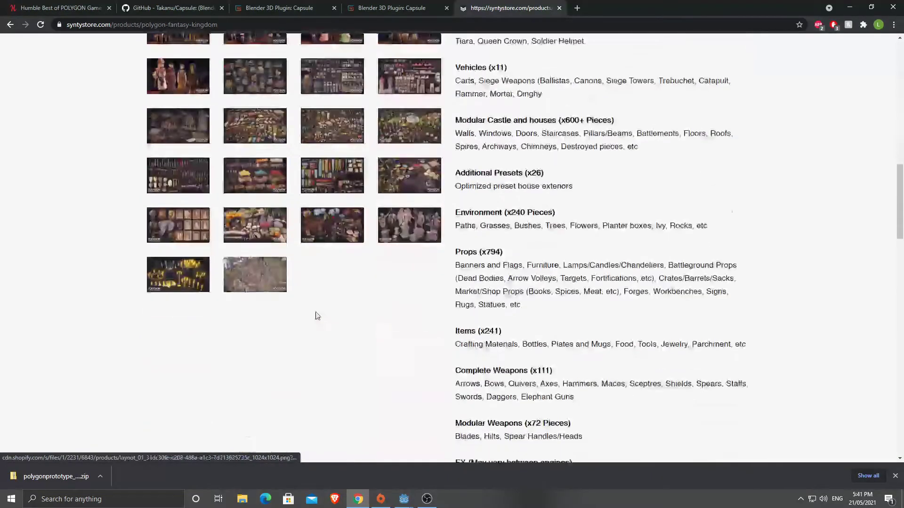
pyautogui.scroll(3, 315, 315)
pyautogui.scroll(12, 331, 294)
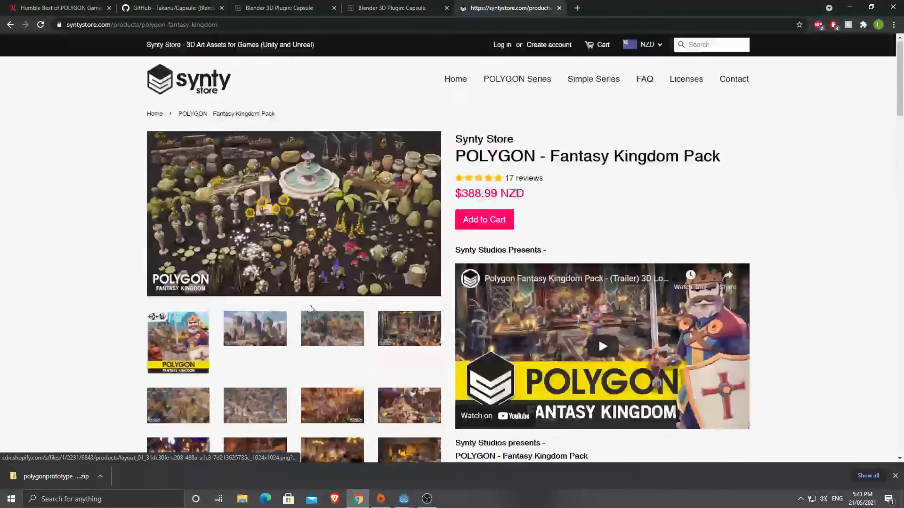
pyautogui.scroll(-9, 274, 253)
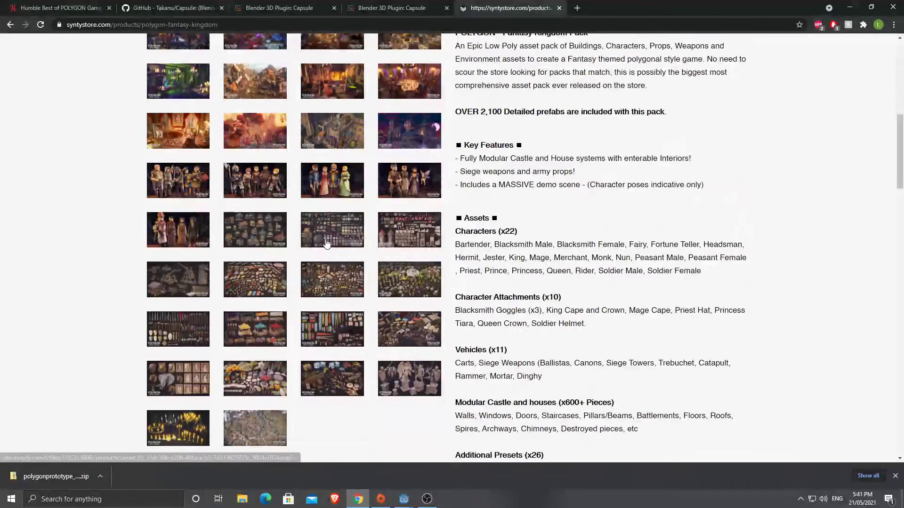
pyautogui.scroll(-1, 324, 302)
pyautogui.scroll(10, 323, 300)
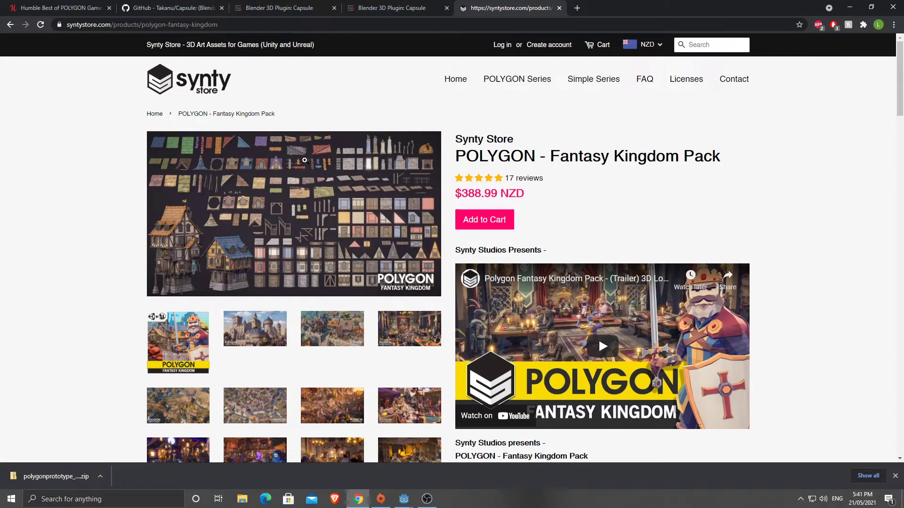
pyautogui.scroll(-5, 349, 243)
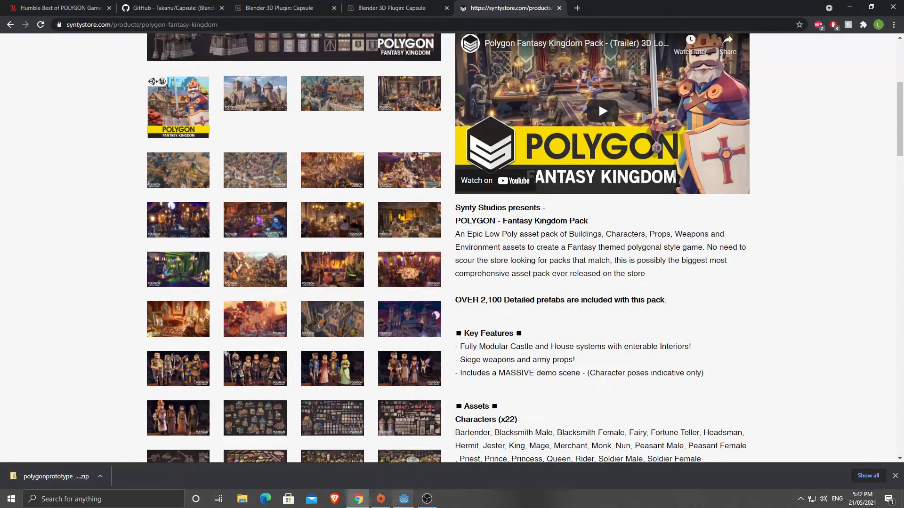
# - Launch Blender through Steam and dismiss its splash screen
pyautogui.click(800, 500)
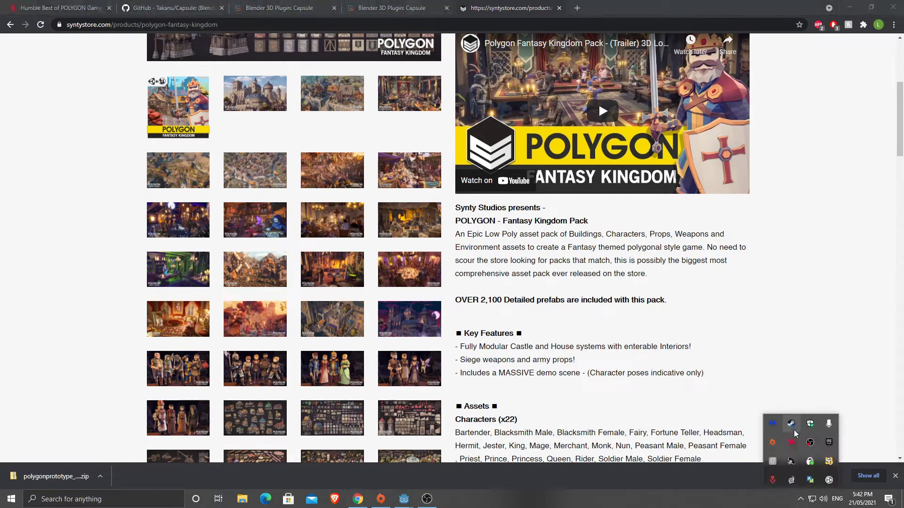
pyautogui.rightClick(792, 427)
pyautogui.click(820, 326)
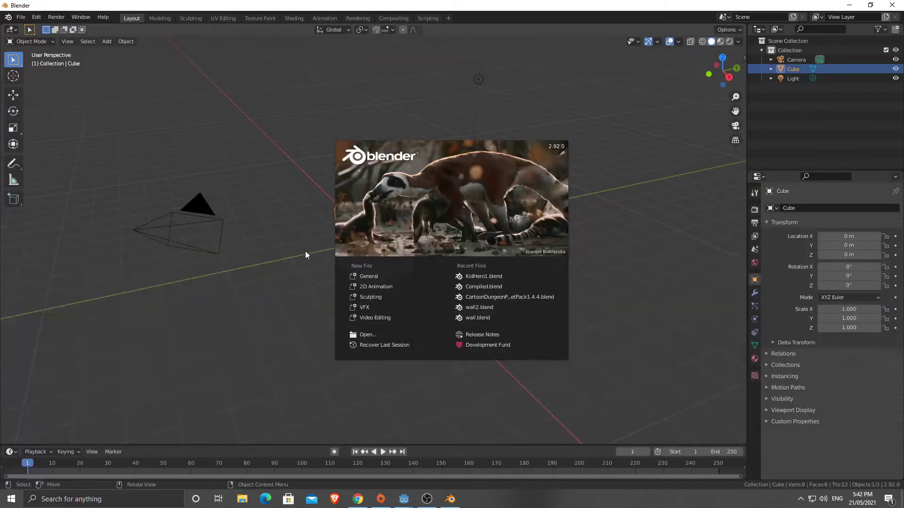
pyautogui.click(427, 228)
# - Delete the default camera, cube and light from the scene
pyautogui.click(21, 17)
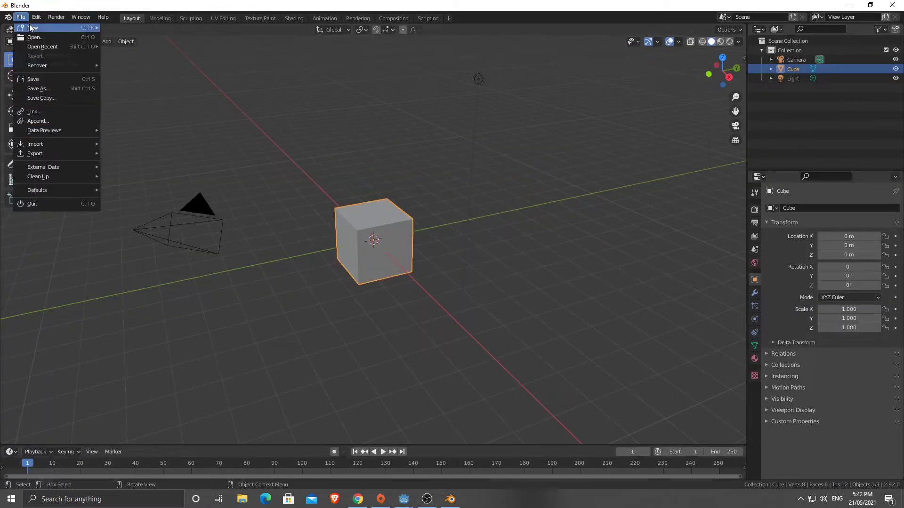
pyautogui.moveTo(48, 148)
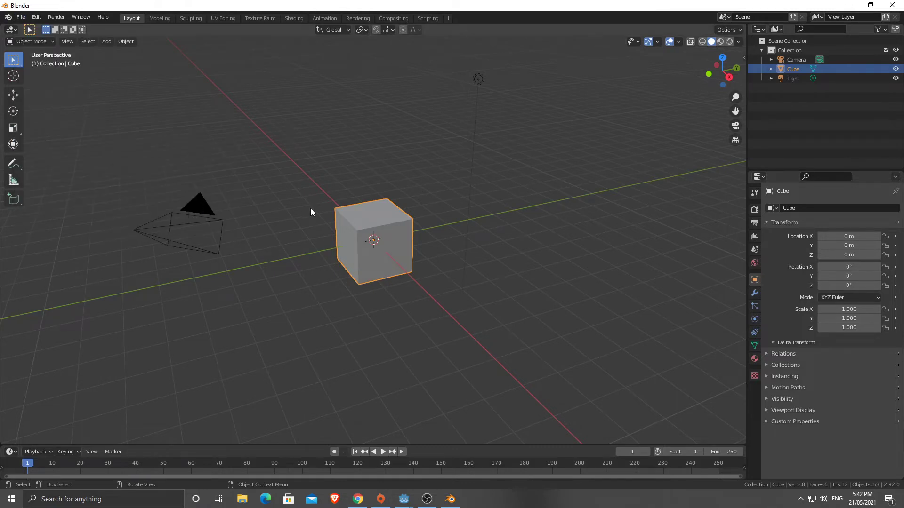
pyautogui.moveTo(116, 61); pyautogui.dragTo(522, 294)
pyautogui.press('x')
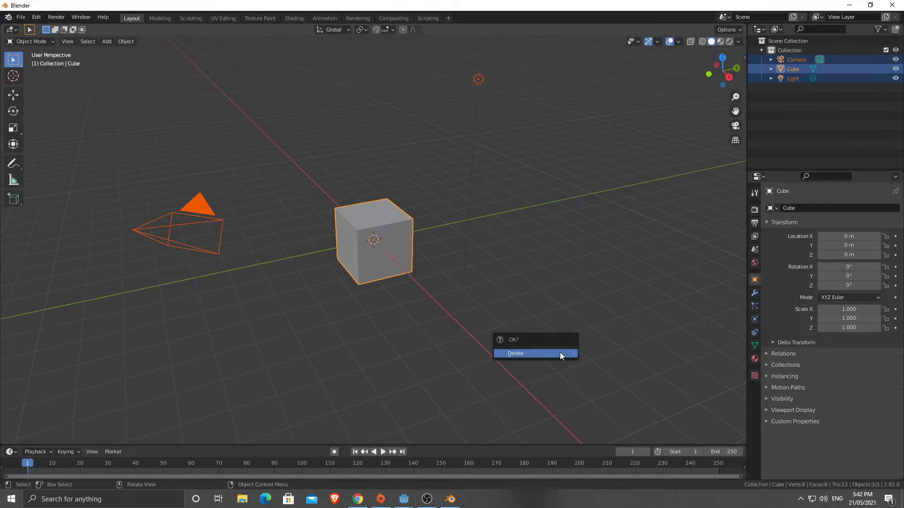
pyautogui.click(560, 352)
# - Start an FBX import and browse to the StaticMeshes folder inside polygonprototype_syntystudios_SourceFiles in Downloads
pyautogui.click(21, 17)
pyautogui.moveTo(54, 147)
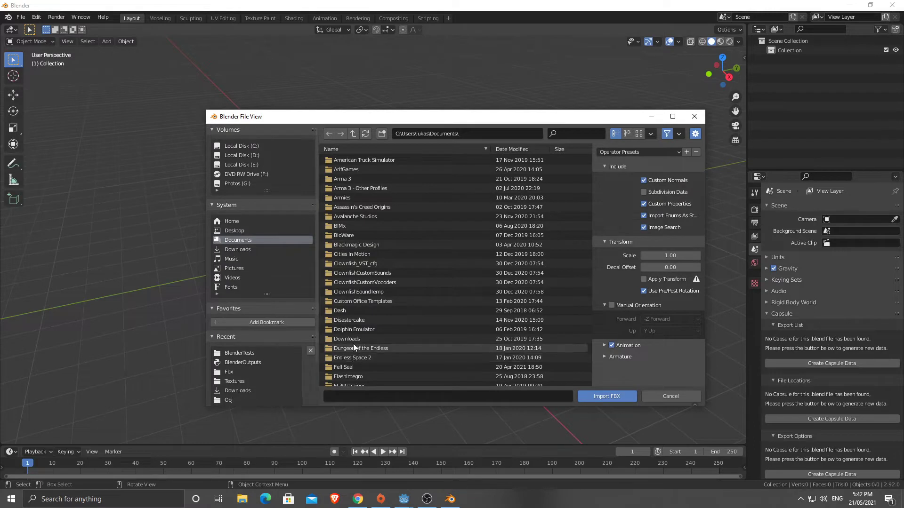
pyautogui.click(237, 249)
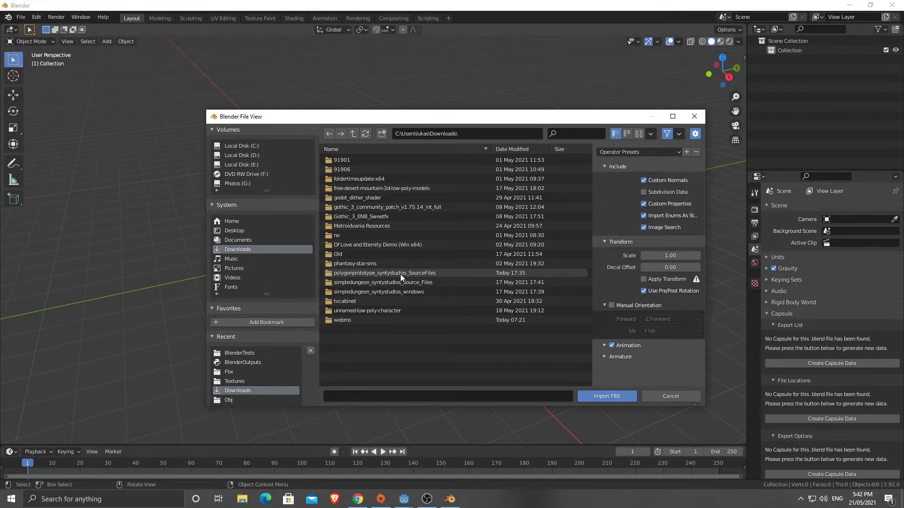
pyautogui.doubleClick(386, 270)
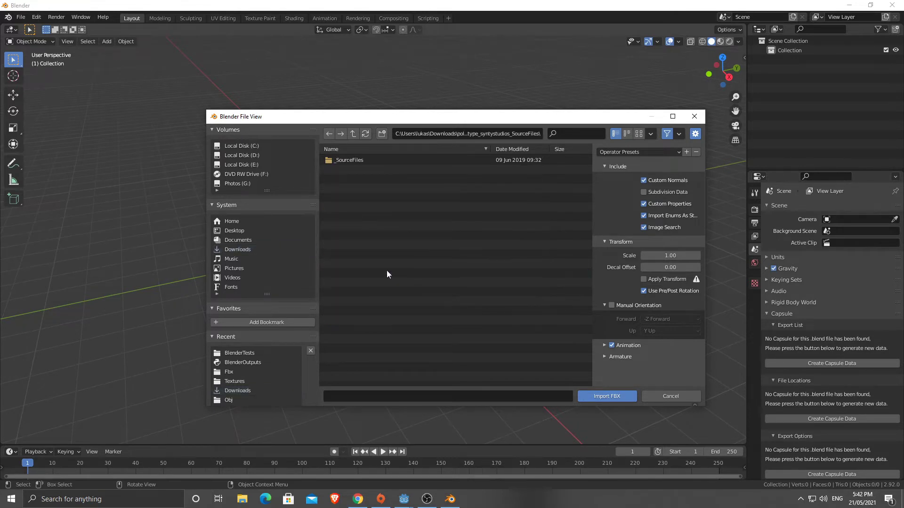
pyautogui.doubleClick(343, 159)
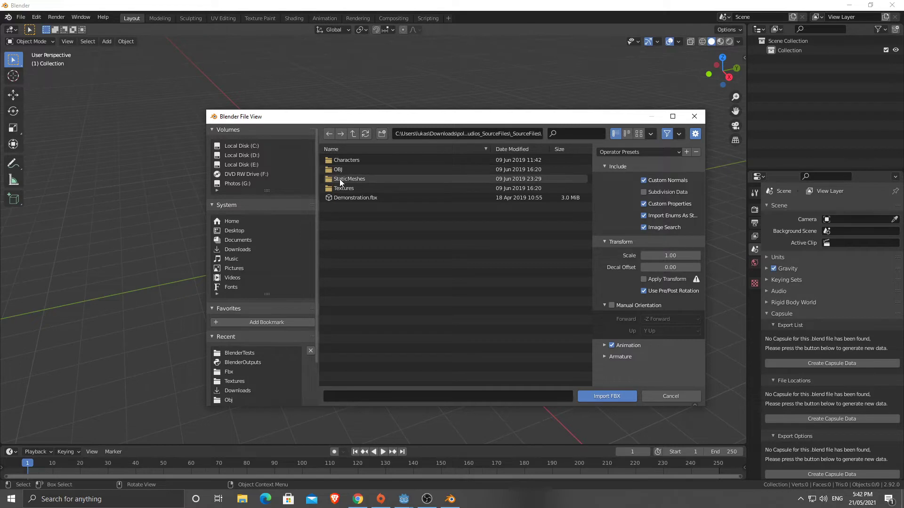
pyautogui.click(340, 179)
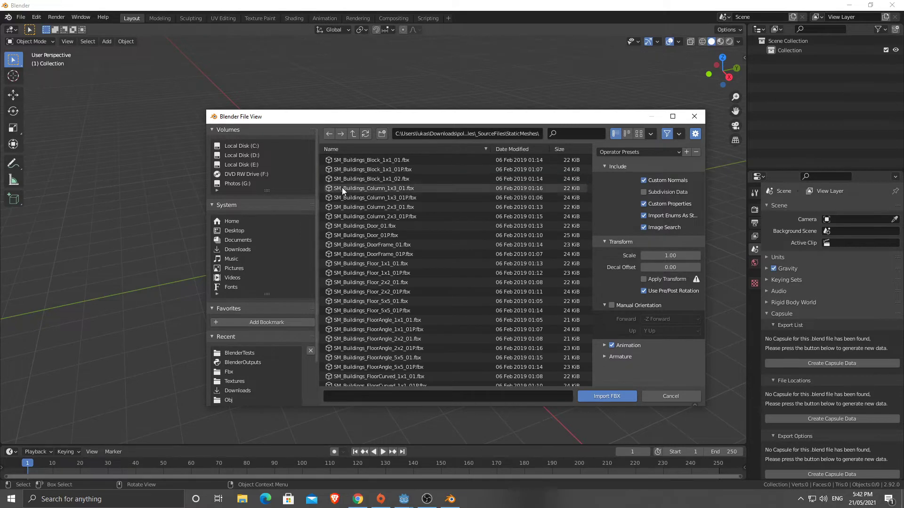
# - Import the FBX files from SM_Buildings_Block_1x1_01.fbx through SM_Buildings_Floor_2x2_01.fbx and inspect the meshes
pyautogui.click(366, 160)
pyautogui.keyDown('shift'); pyautogui.click(374, 282); pyautogui.keyUp('shift')
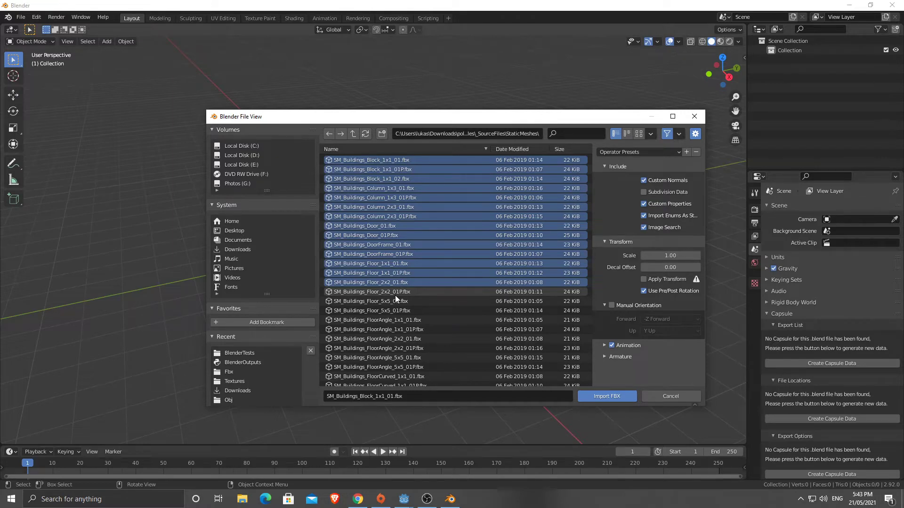
pyautogui.click(607, 396)
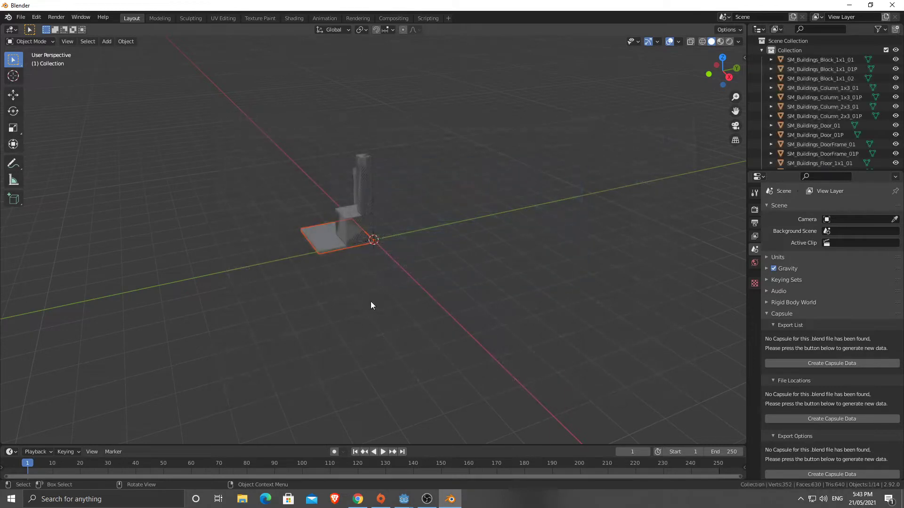
pyautogui.moveTo(294, 233)
pyautogui.mouseDown(button='middle')
pyautogui.moveTo(408, 230)
pyautogui.moveTo(269, 233)
pyautogui.moveTo(439, 257)
pyautogui.moveTo(287, 239)
pyautogui.moveTo(370, 239)
pyautogui.moveTo(297, 220)
pyautogui.mouseUp(button='middle')
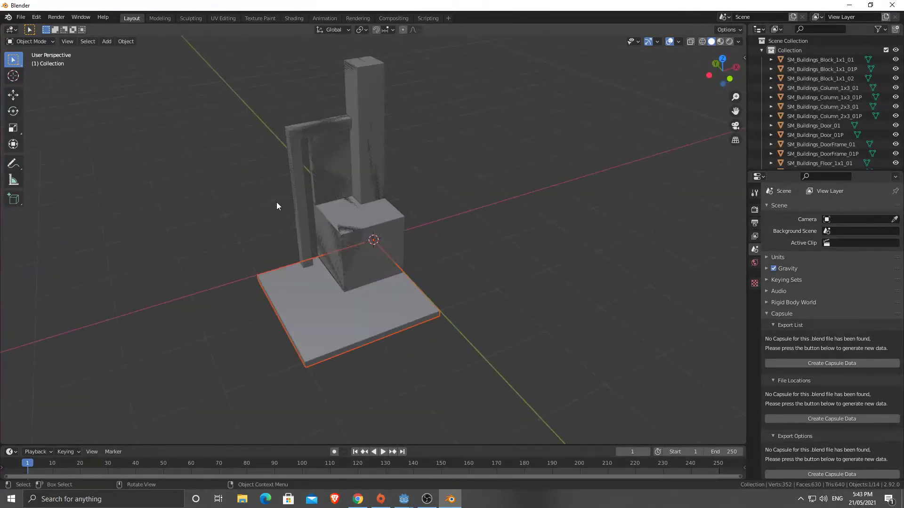
# - Delete all the imported building meshes from the scene
pyautogui.scroll(-5, 248, 171)
pyautogui.moveTo(247, 142); pyautogui.dragTo(474, 307)
pyautogui.press('x')
pyautogui.click(493, 320)
# - Start another FBX import and browse to the SourceFiles\Fbx folder inside simpledungeon_syntystudios_Source_Files in Downloads
pyautogui.click(20, 17)
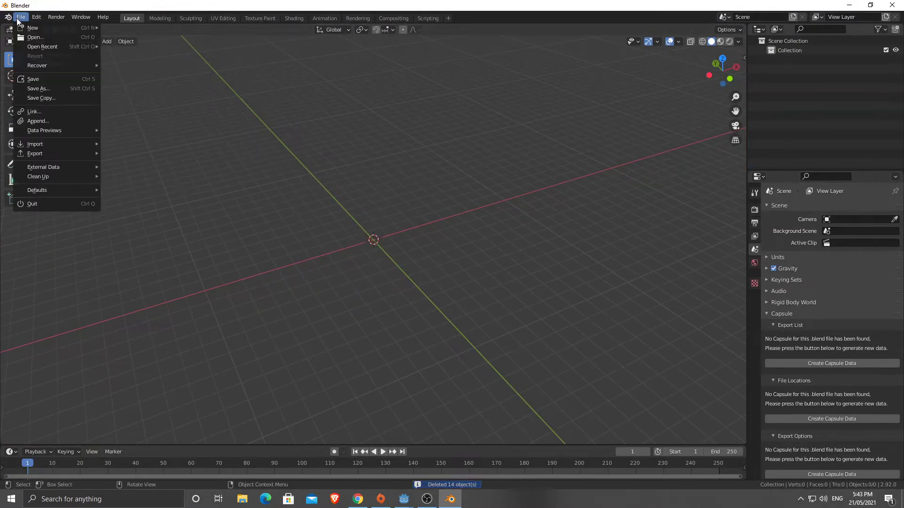
pyautogui.moveTo(41, 144)
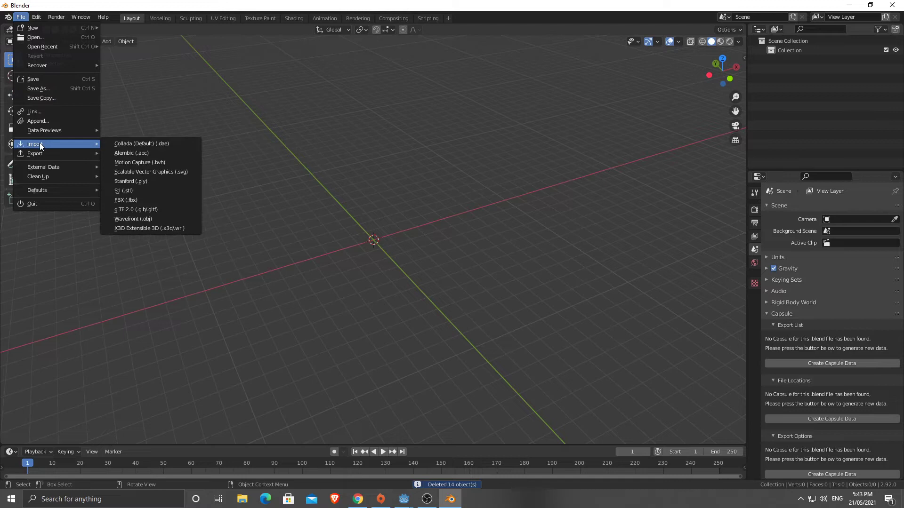
pyautogui.click(123, 201)
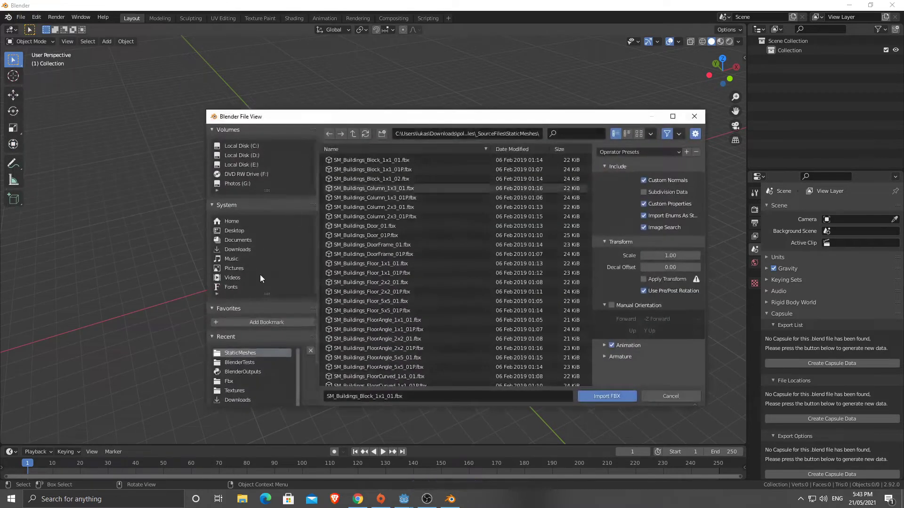
pyautogui.click(354, 134)
pyautogui.click(354, 134)
pyautogui.click(354, 134)
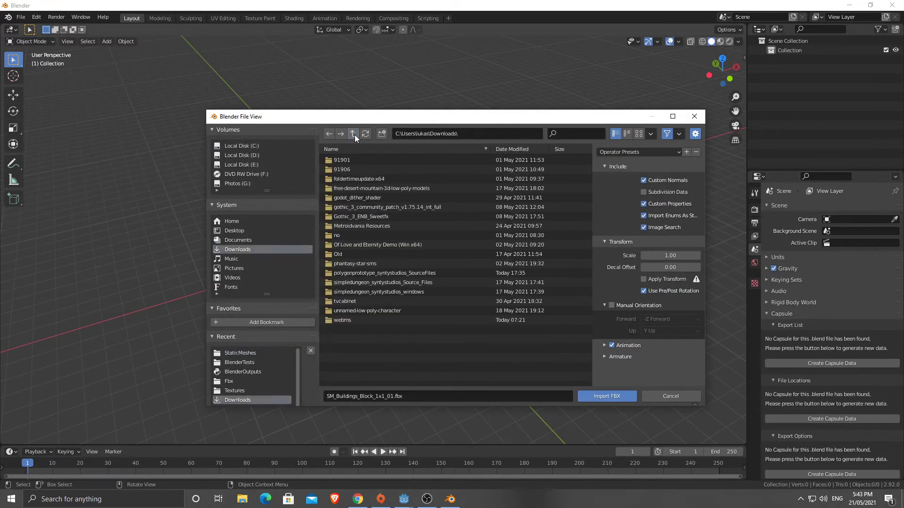
pyautogui.doubleClick(369, 283)
pyautogui.click(346, 160)
pyautogui.doubleClick(347, 160)
pyautogui.doubleClick(339, 161)
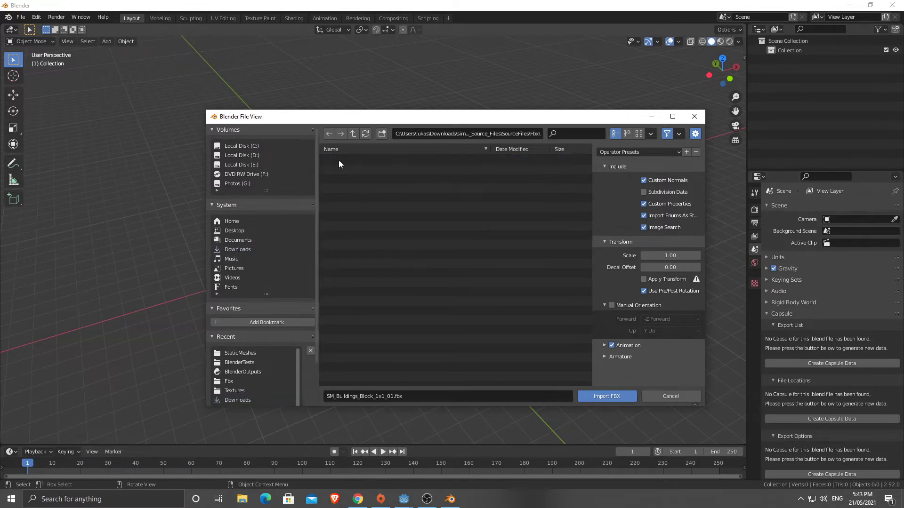
# - Import the FBX files from SD_Env_Floor_Dirt_01.fbx through SD_Env_Floor_Stone_Broken_05.fbx
pyautogui.click(365, 161)
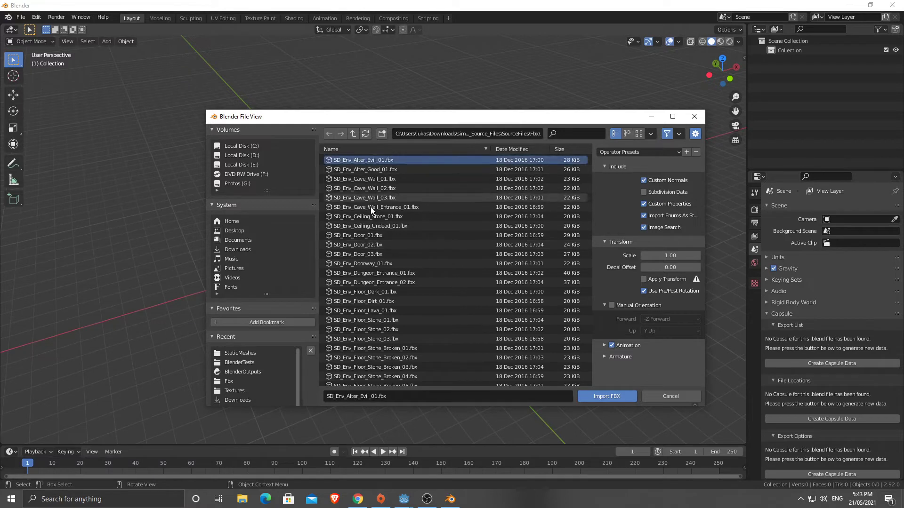
pyautogui.keyDown('shift'); pyautogui.click(365, 245); pyautogui.keyUp('shift')
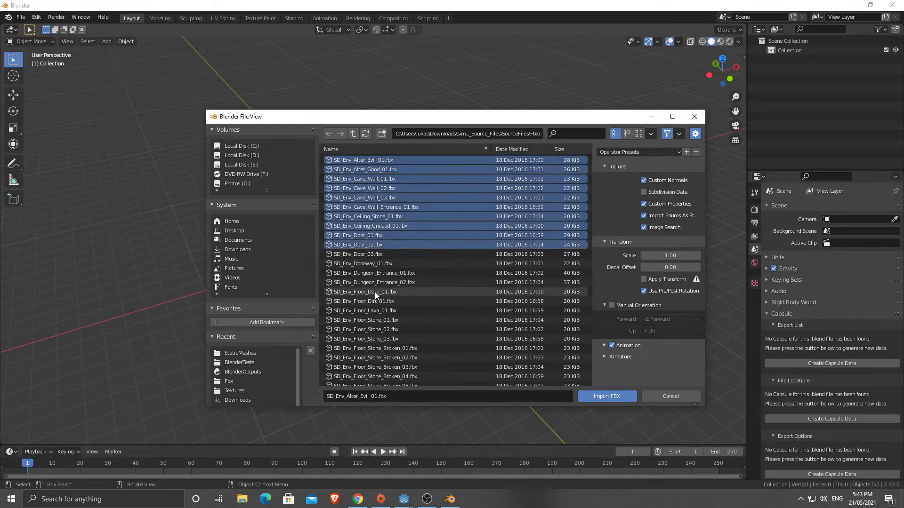
pyautogui.scroll(-5, 375, 292)
pyautogui.click(366, 207)
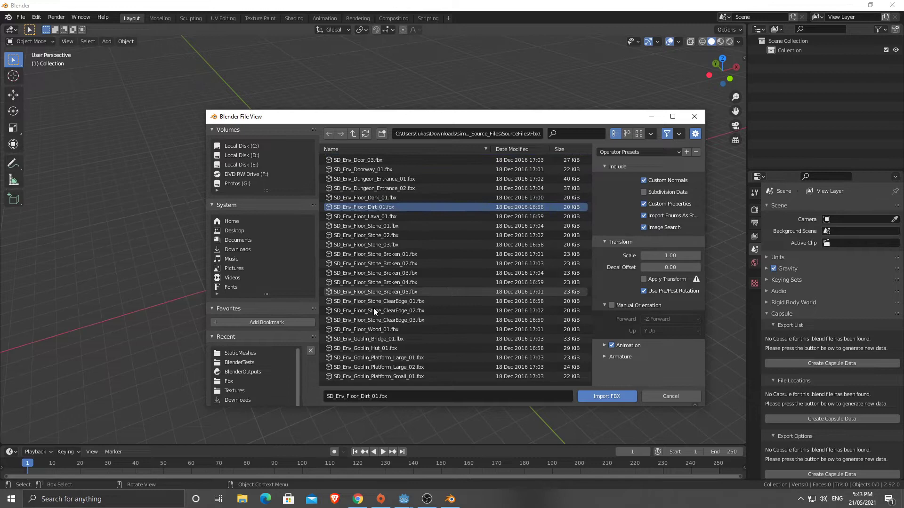
pyautogui.keyDown('shift'); pyautogui.click(373, 291); pyautogui.keyUp('shift')
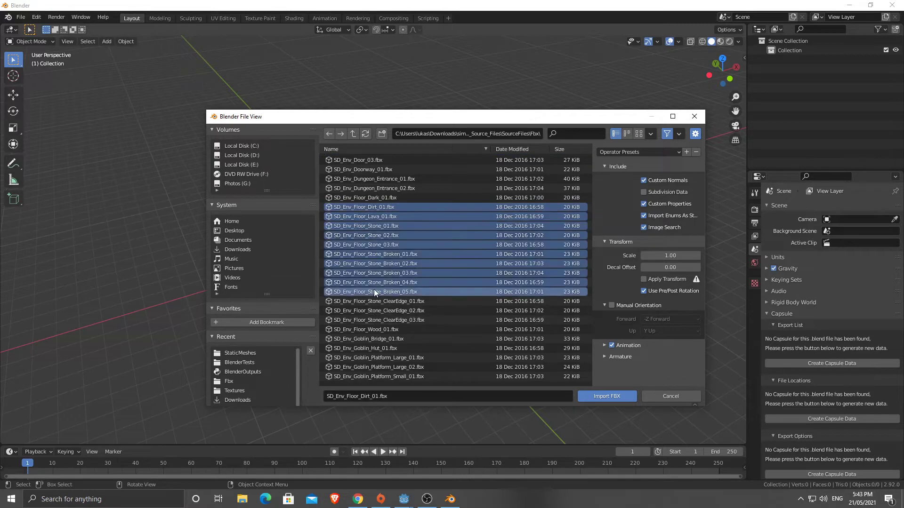
pyautogui.click(608, 397)
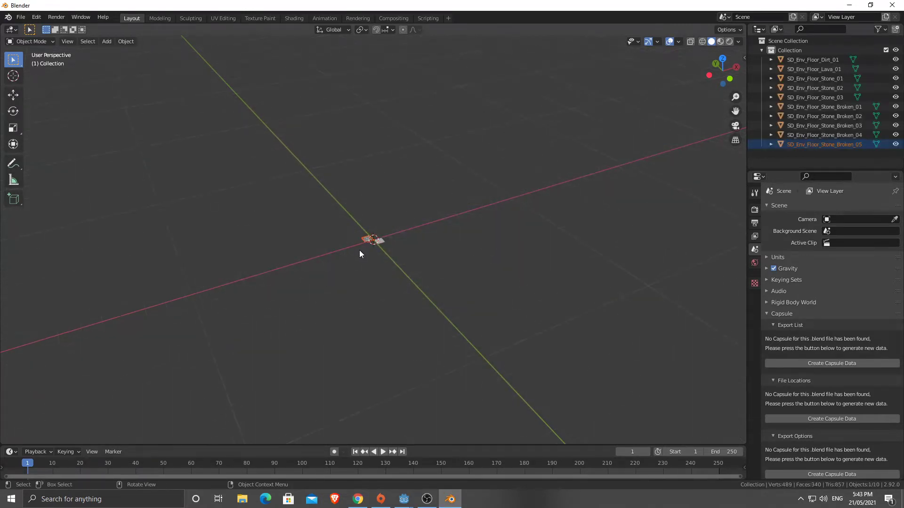
# - Try scaling the SD_Env_Floor_Stone_Broken_05 mesh by a factor of 20
pyautogui.scroll(5, 360, 252)
pyautogui.scroll(3, 352, 245)
pyautogui.scroll(-10, 348, 248)
pyautogui.write('s10')
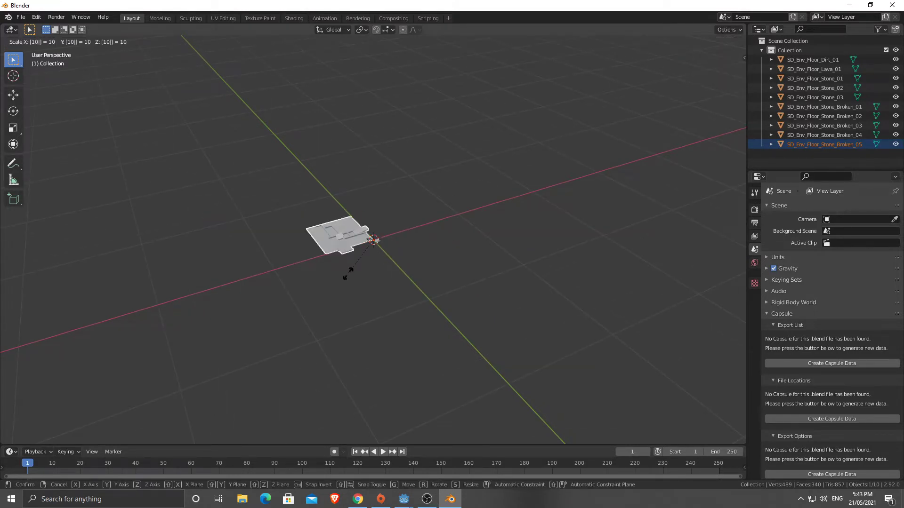
pyautogui.press('BackSpace')
pyautogui.write('20')
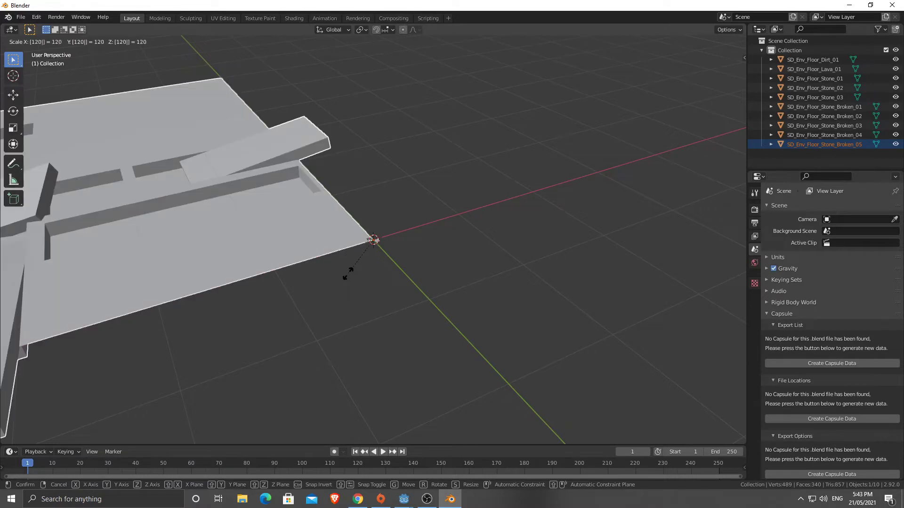
pyautogui.press('BackSpace')
pyautogui.press('BackSpace')
pyautogui.press('BackSpace')
pyautogui.write('20')
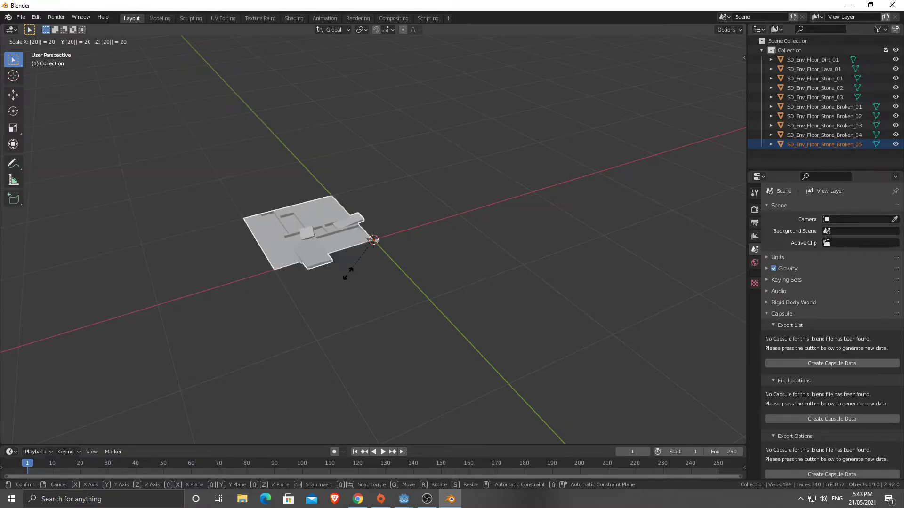
pyautogui.press('Return')
pyautogui.scroll(2, 353, 241)
pyautogui.scroll(-1, 315, 227)
pyautogui.scroll(6, 244, 216)
pyautogui.scroll(-3, 284, 233)
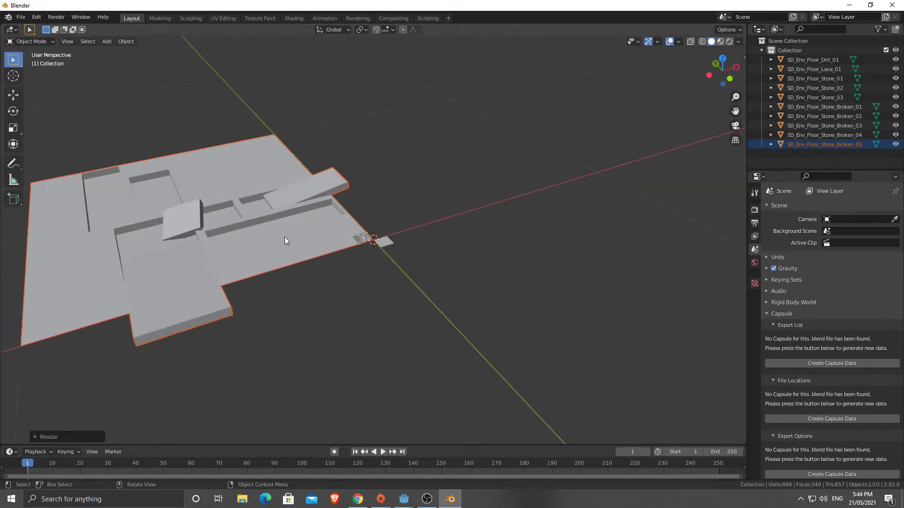
# - Scale all the imported floor meshes together by a factor of 20
pyautogui.scroll(-5, 318, 299)
pyautogui.press('a')
pyautogui.scroll(-4, 320, 297)
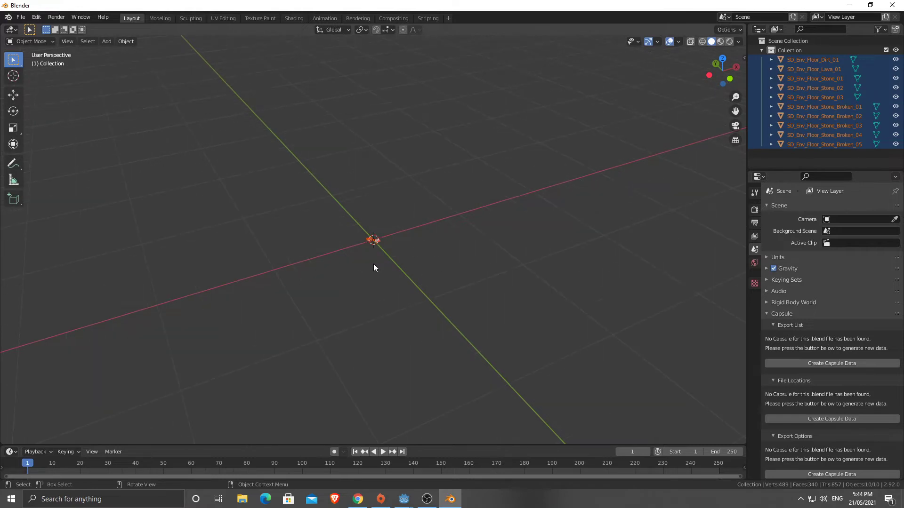
pyautogui.write('s100')
pyautogui.press('Return')
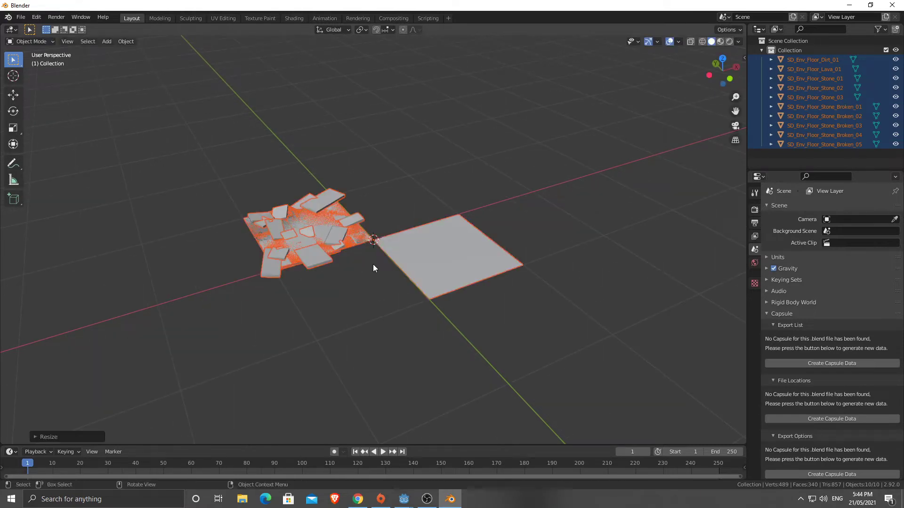
pyautogui.scroll(3, 341, 283)
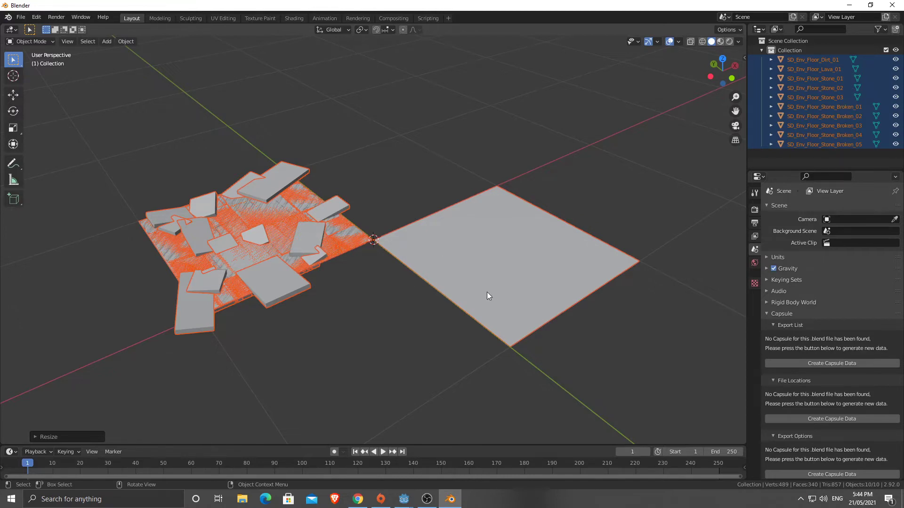
# - Select the SD_Env_Floor_Dirt_01 mesh, look through the available materials and choose lambert1 for it
pyautogui.click(472, 284)
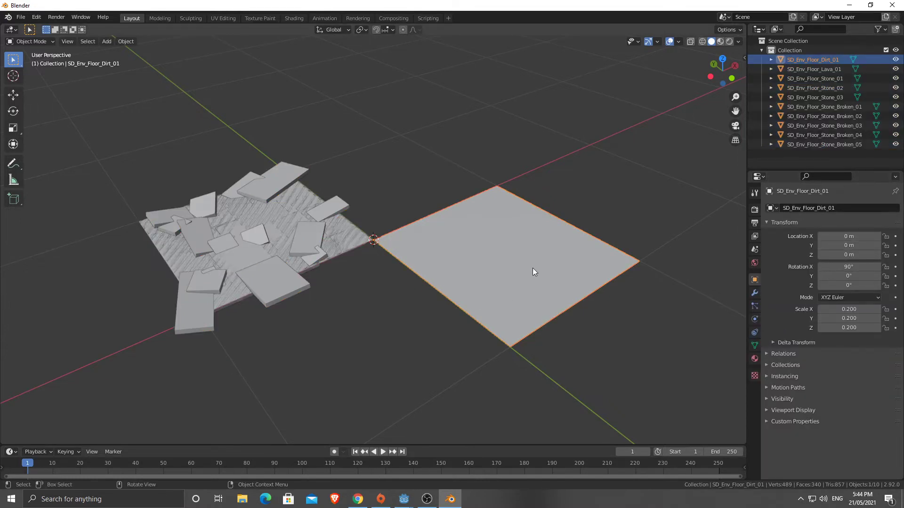
pyautogui.click(754, 358)
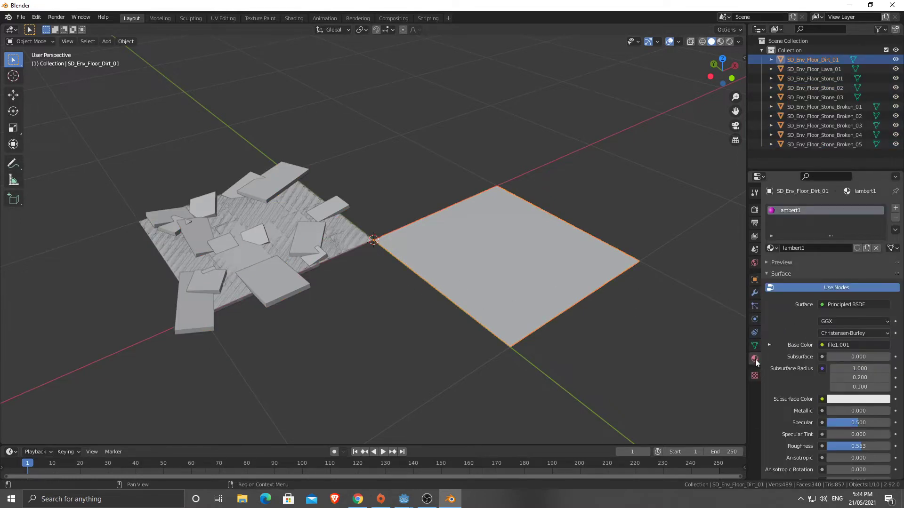
pyautogui.click(769, 248)
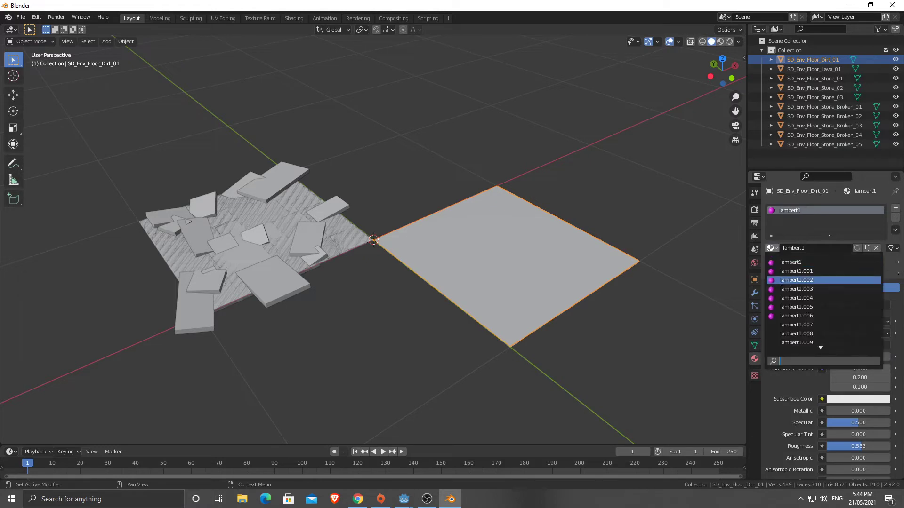
pyautogui.scroll(-4, 798, 313)
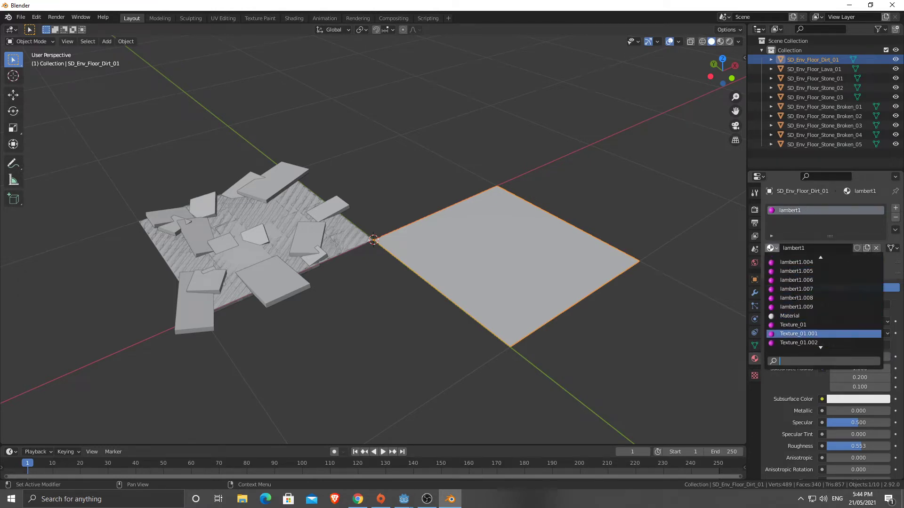
pyautogui.scroll(4, 798, 322)
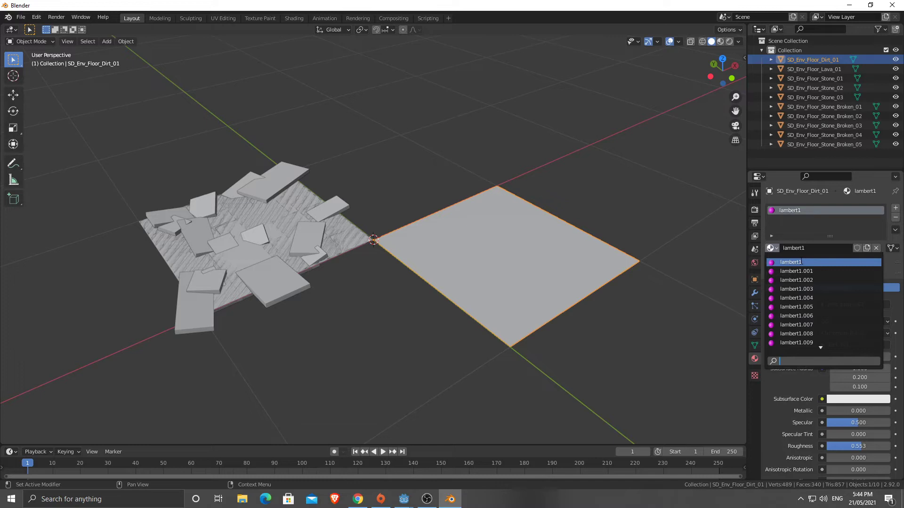
pyautogui.click(795, 262)
# - Rename the dirt floor's material to DungeonMaterial
pyautogui.doubleClick(810, 246)
pyautogui.hotkey('ctrl', 'a')
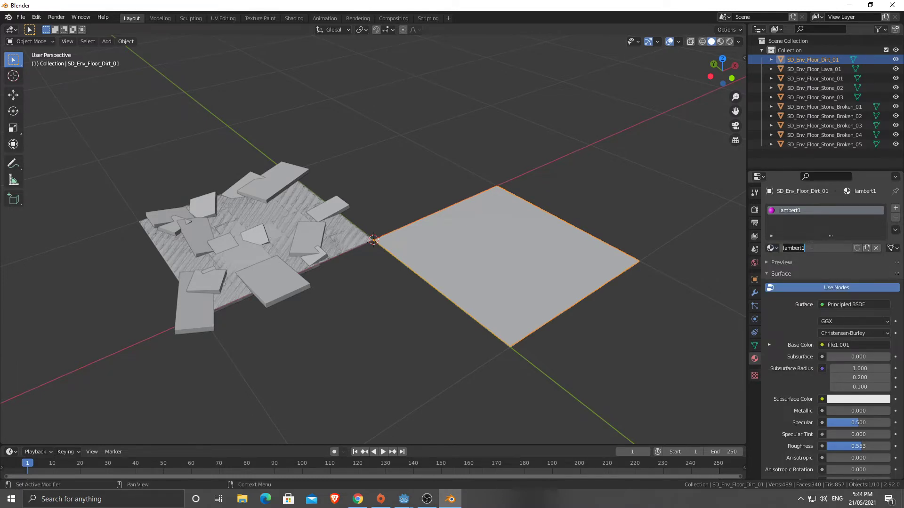
pyautogui.write('DungeonMat4e')
pyautogui.press('BackSpace')
pyautogui.press('BackSpace')
pyautogui.write('erial')
pyautogui.press('Return')
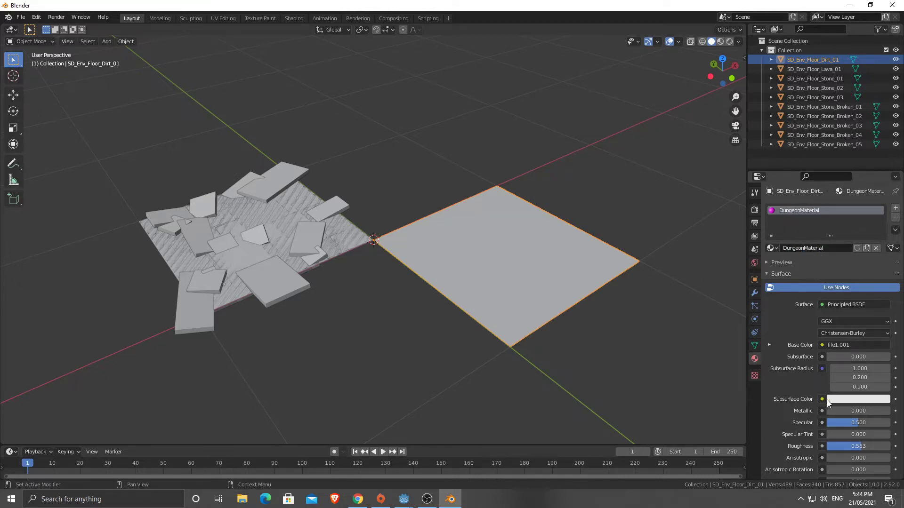
# - Load SimpleDungeonTexture.png from SourceFiles\Textures as DungeonMaterial's base color image texture and show the viewport in Material Preview
pyautogui.click(845, 346)
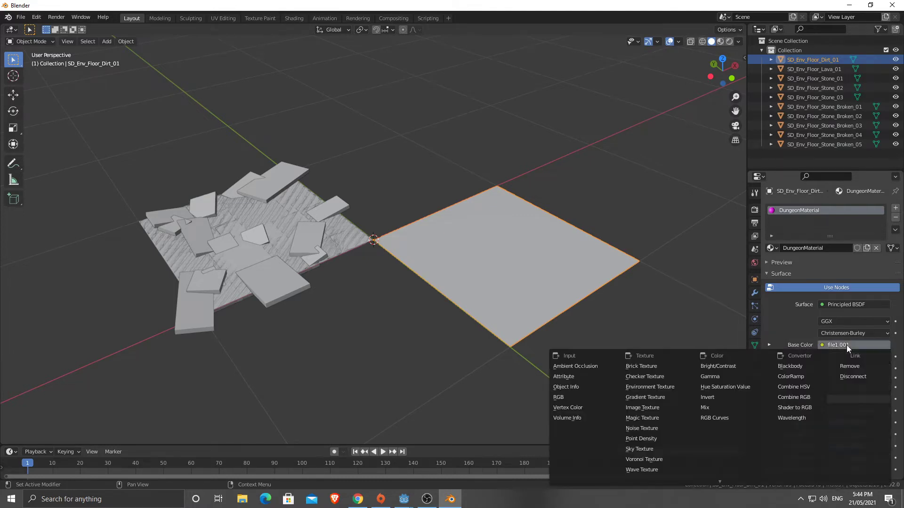
pyautogui.click(653, 408)
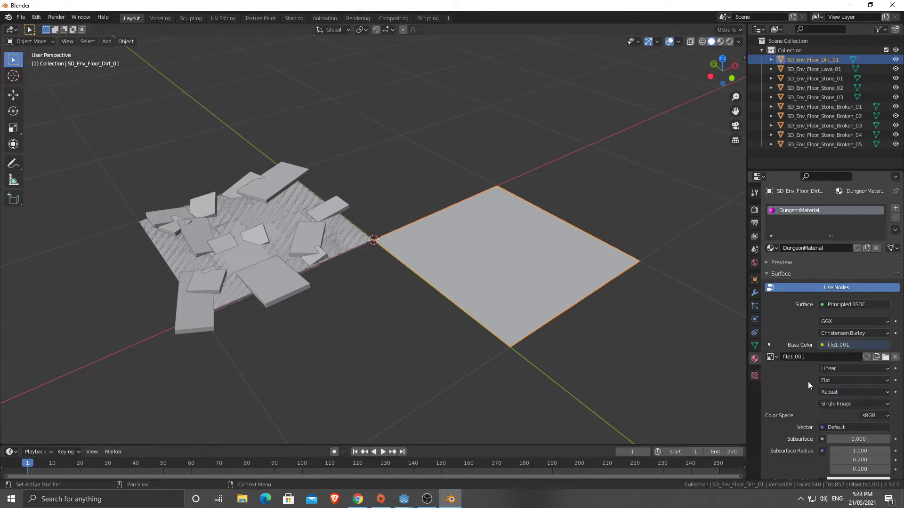
pyautogui.click(885, 358)
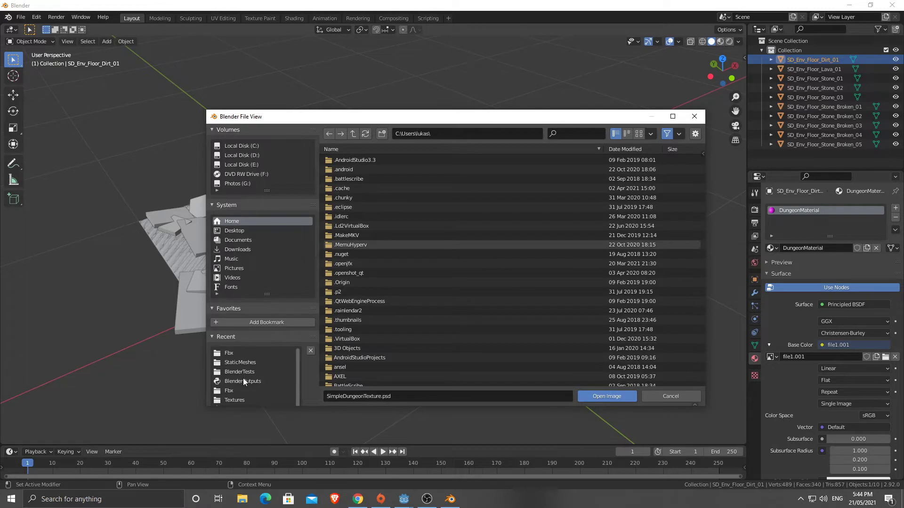
pyautogui.click(229, 353)
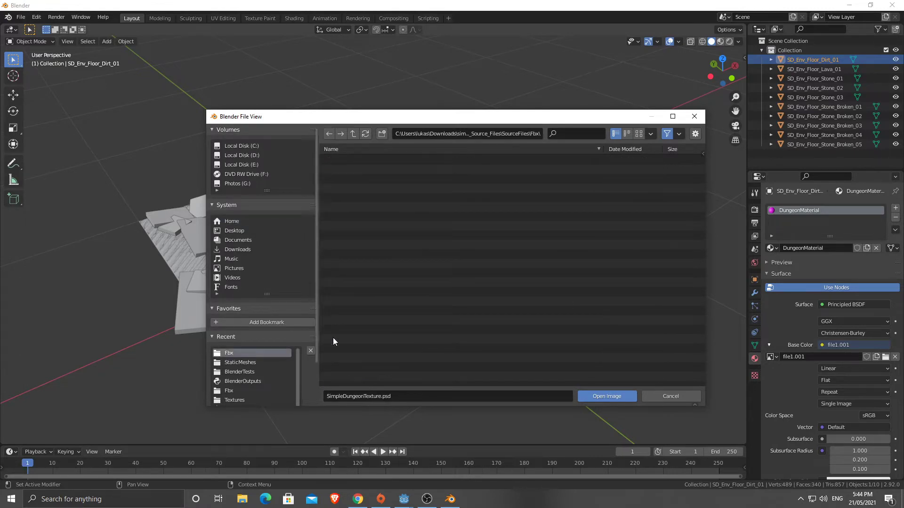
pyautogui.click(353, 134)
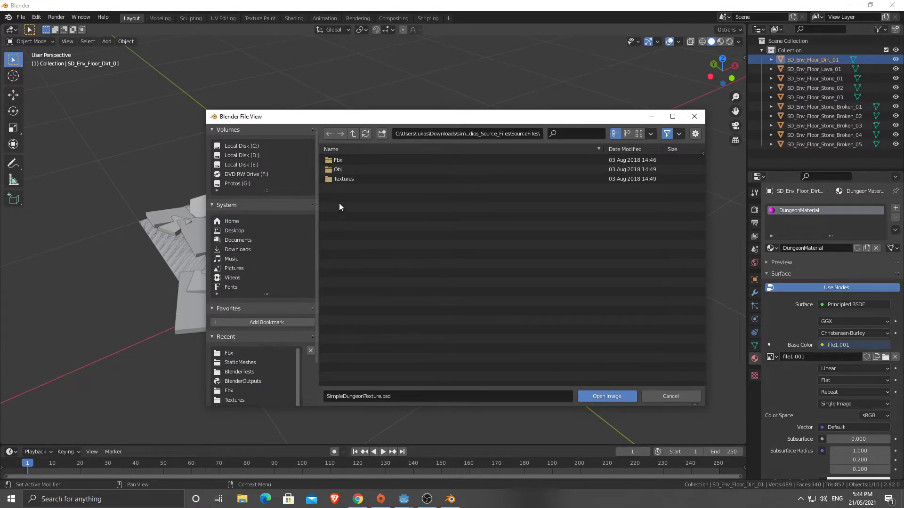
pyautogui.click(338, 179)
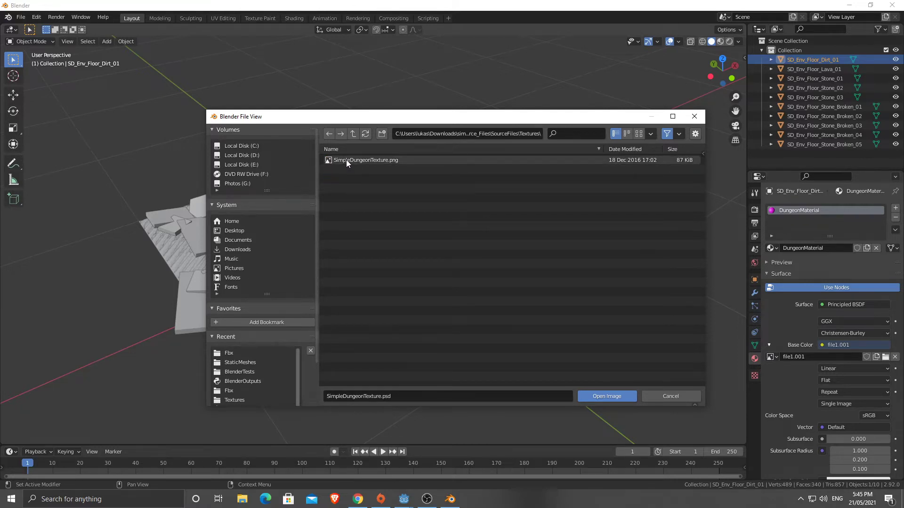
pyautogui.doubleClick(346, 159)
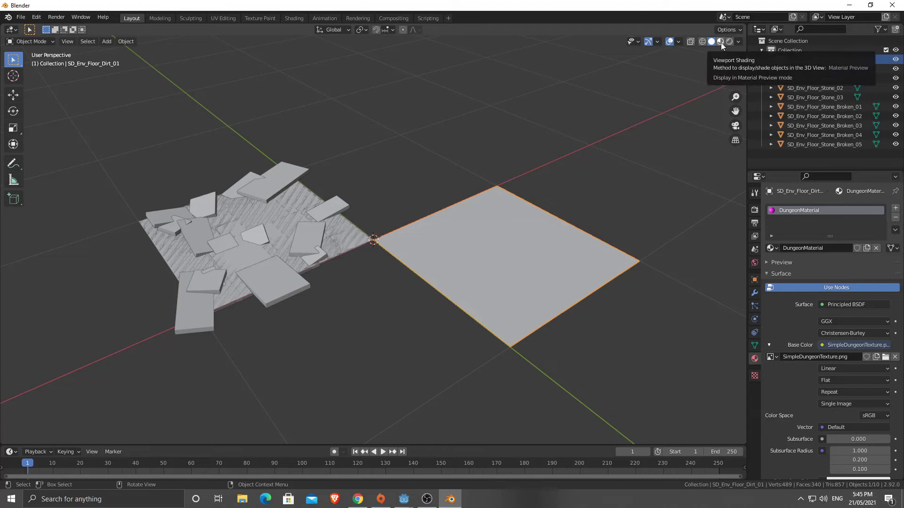
pyautogui.click(721, 42)
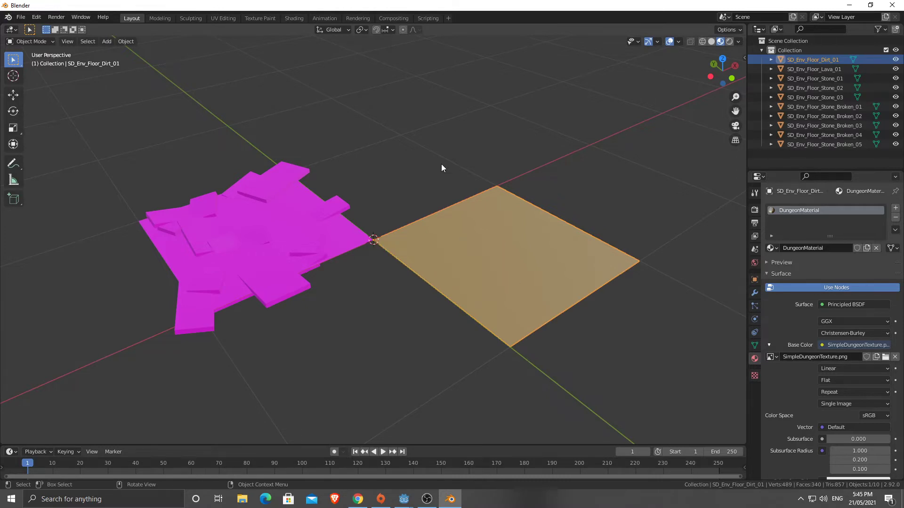
# - Copy DungeonMaterial from the dirt floor to all the other floor meshes and deselect everything
pyautogui.press('a')
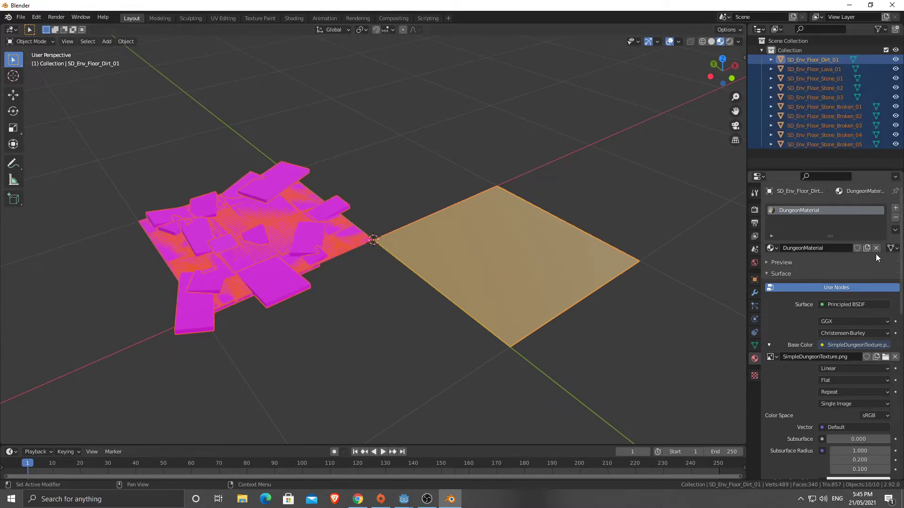
pyautogui.click(895, 230)
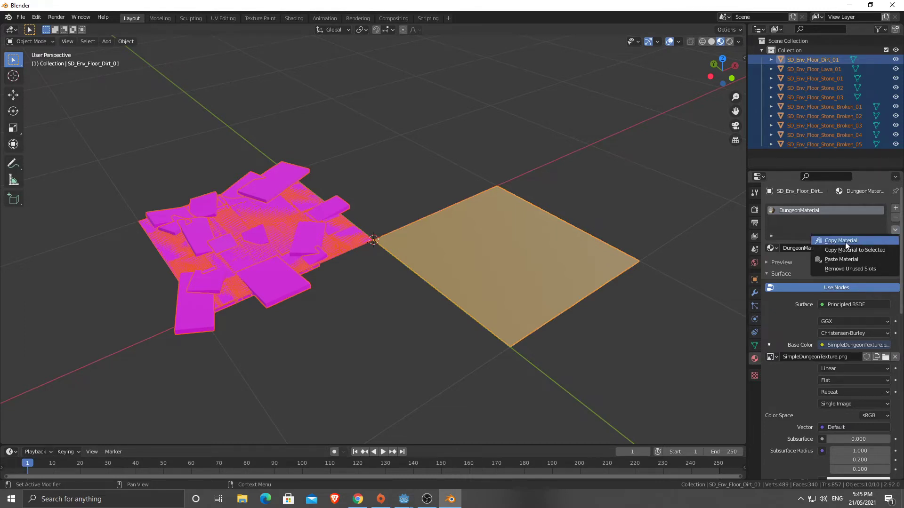
pyautogui.click(846, 242)
pyautogui.click(894, 231)
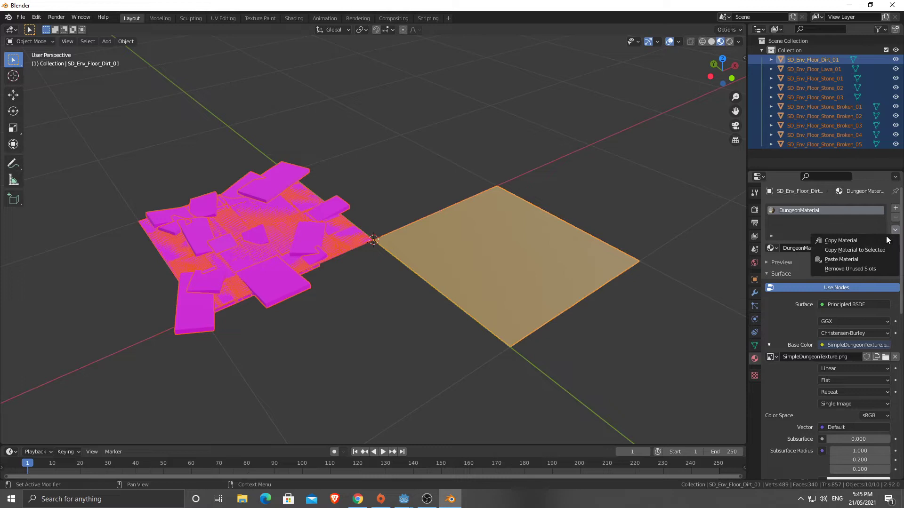
pyautogui.click(860, 250)
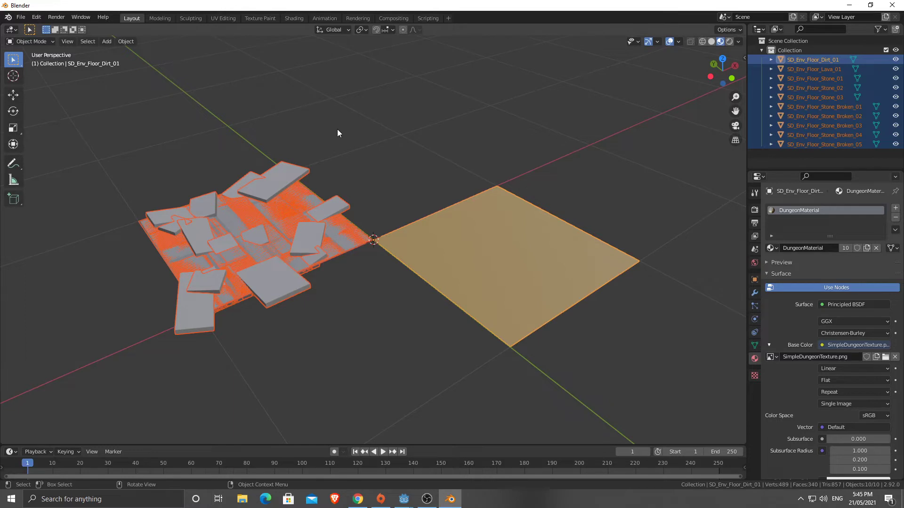
pyautogui.click(393, 202)
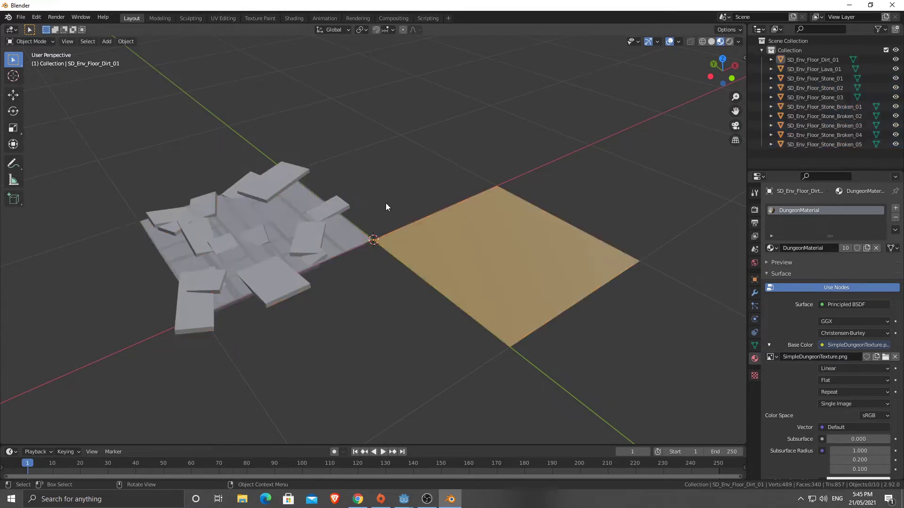
# - Open the preferences for managing add-ons
pyautogui.click(38, 18)
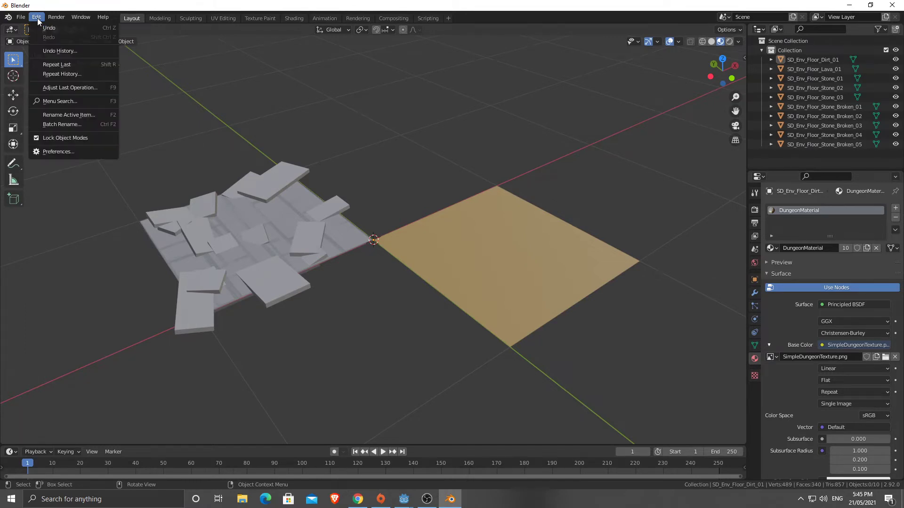
pyautogui.click(65, 154)
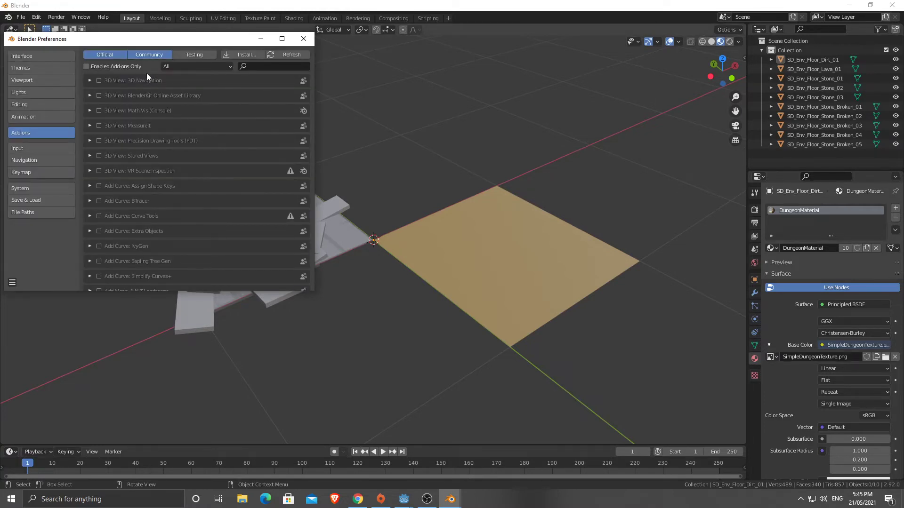
pyautogui.click(241, 55)
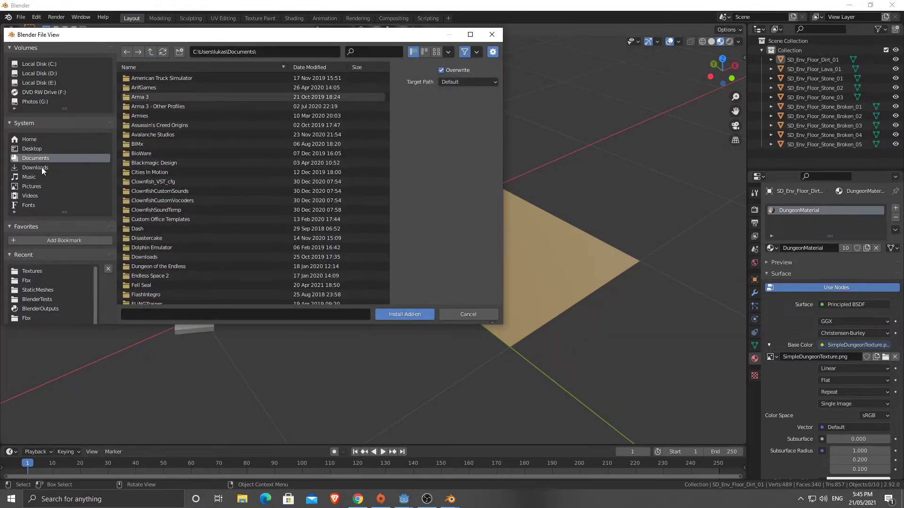
pyautogui.click(41, 168)
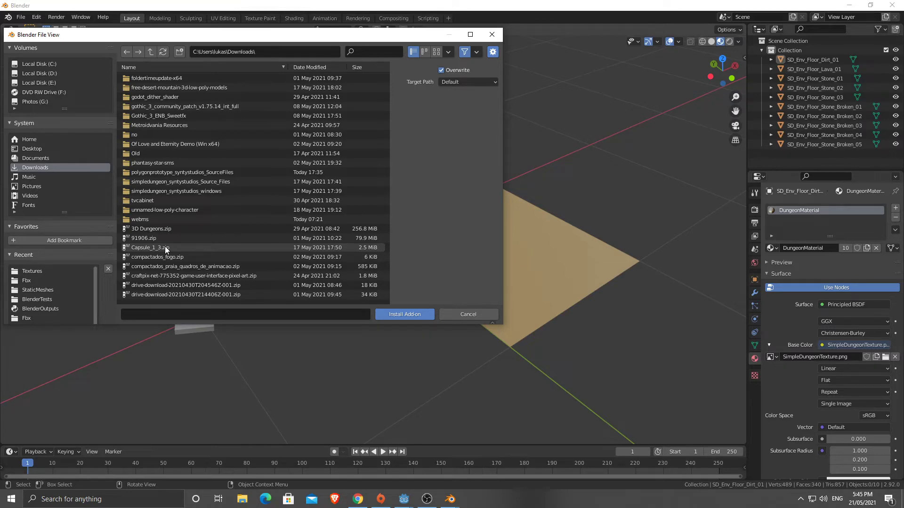
pyautogui.click(158, 245)
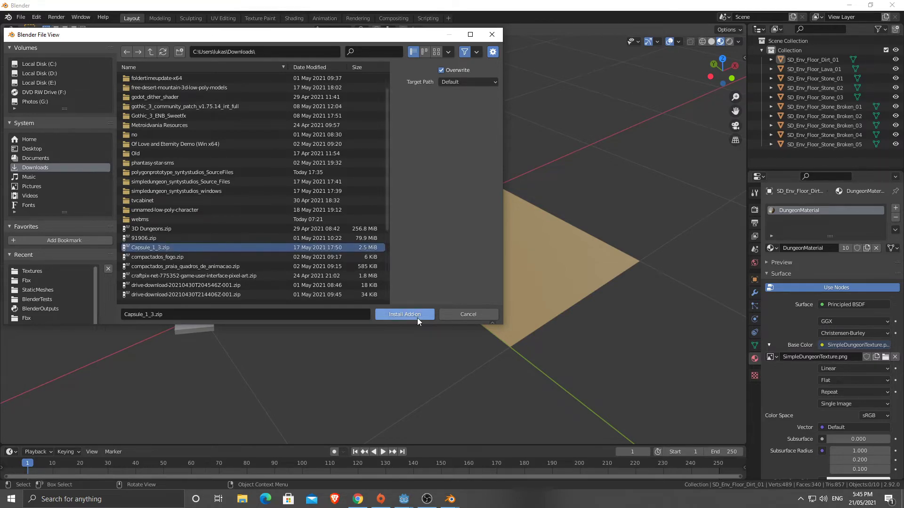
pyautogui.click(457, 315)
# - Filter the add-ons for "capsule", expand the Import-Export: Capsule entry and create Capsule data for this blend file
pyautogui.click(270, 66)
pyautogui.write('capsule')
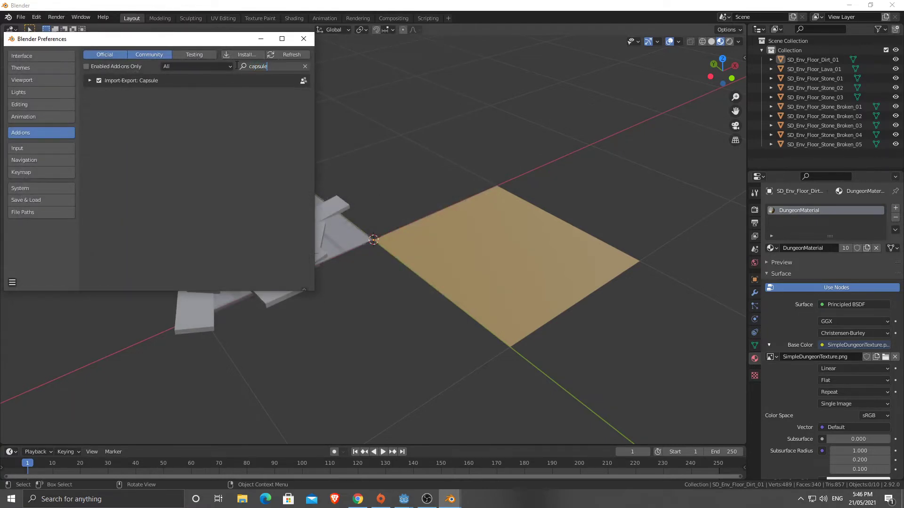
pyautogui.click(89, 81)
pyautogui.click(89, 80)
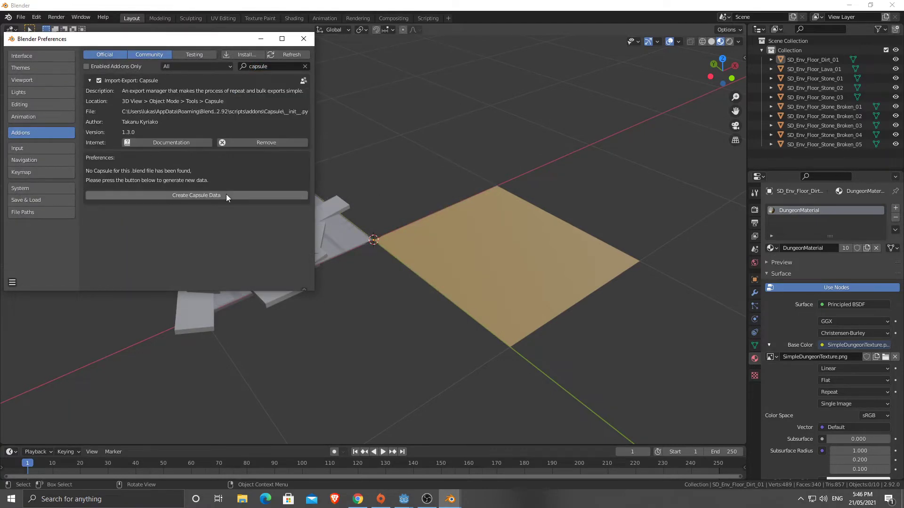
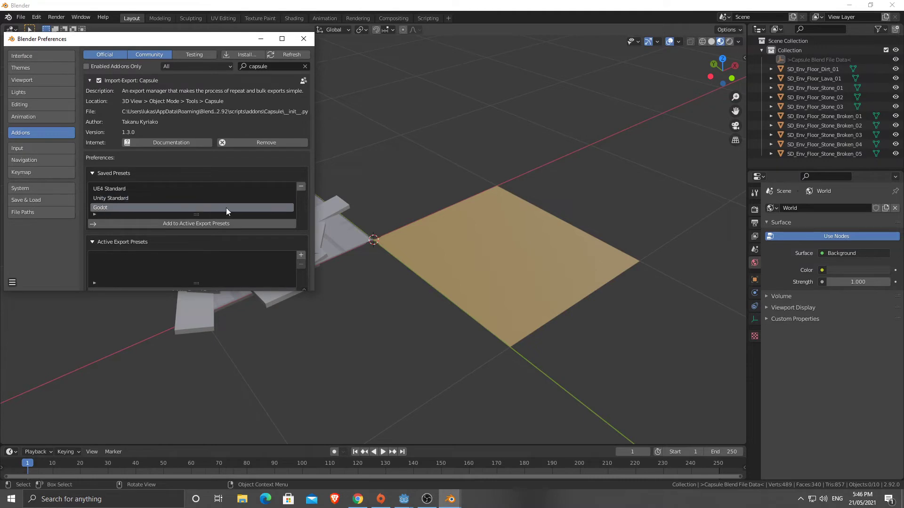
# - Remove the saved Godot preset and create a new active export preset named Godot
pyautogui.click(301, 187)
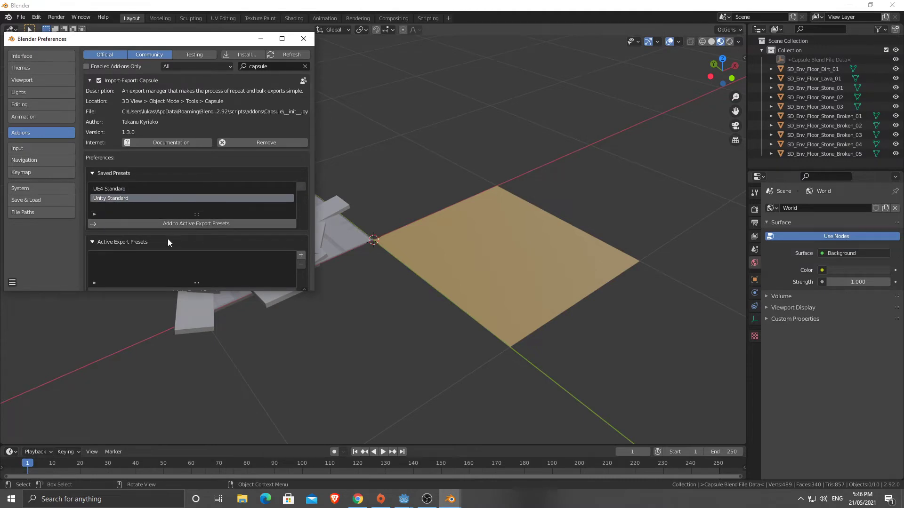
pyautogui.scroll(-1, 167, 239)
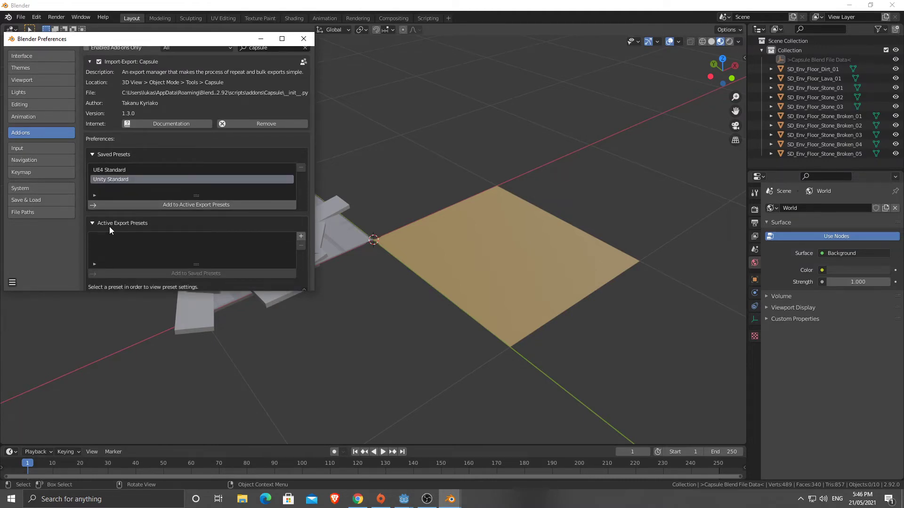
pyautogui.click(301, 237)
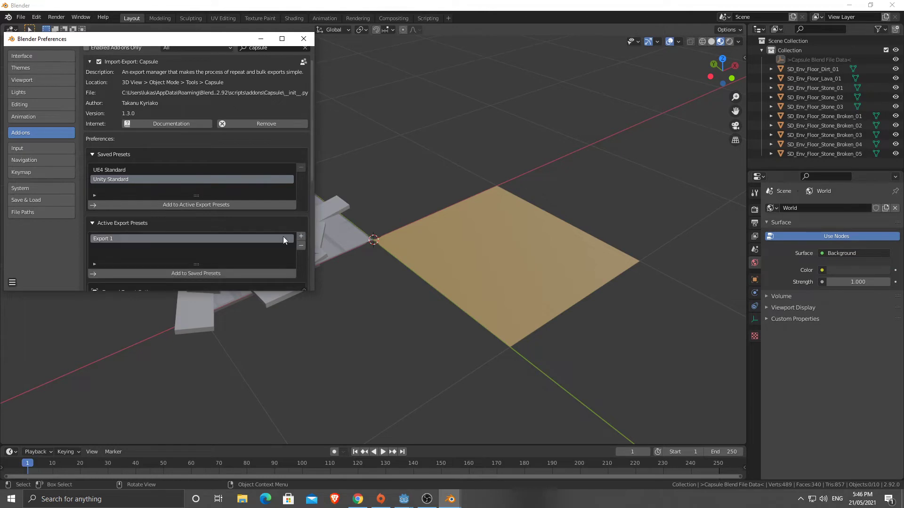
pyautogui.doubleClick(126, 238)
pyautogui.write('Godot')
pyautogui.press('Return')
# - Enlarge the preferences window and examine the Godot preset's general and Alembic export options, including mesh, animation, particles and Capsule's extra settings
pyautogui.scroll(-3, 126, 237)
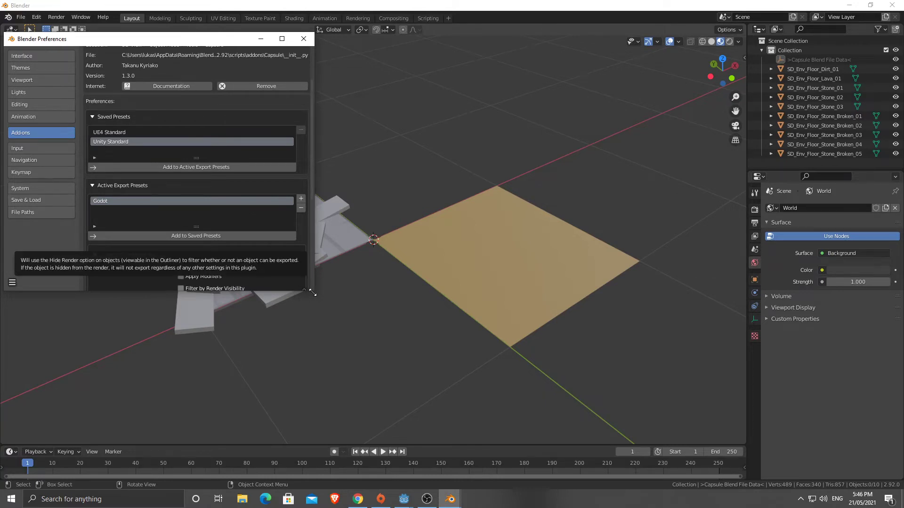
pyautogui.moveTo(314, 291); pyautogui.dragTo(378, 445)
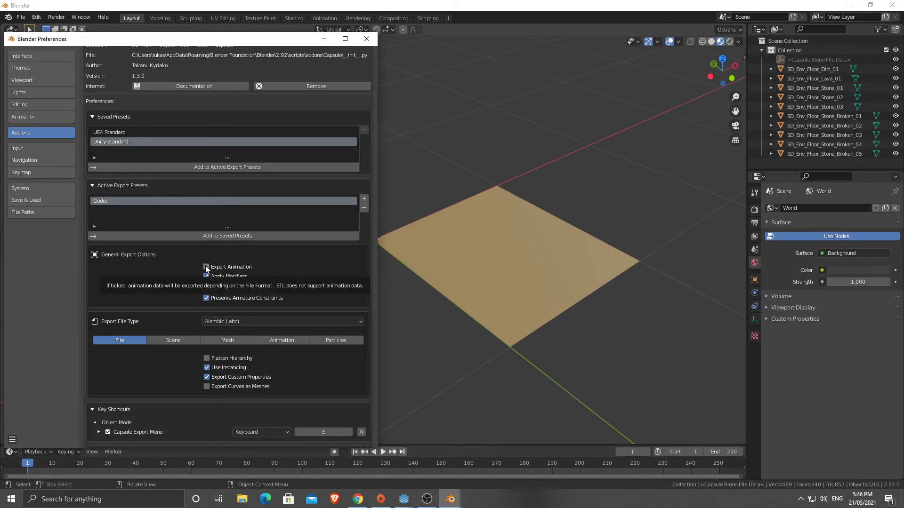
pyautogui.click(175, 342)
pyautogui.click(126, 341)
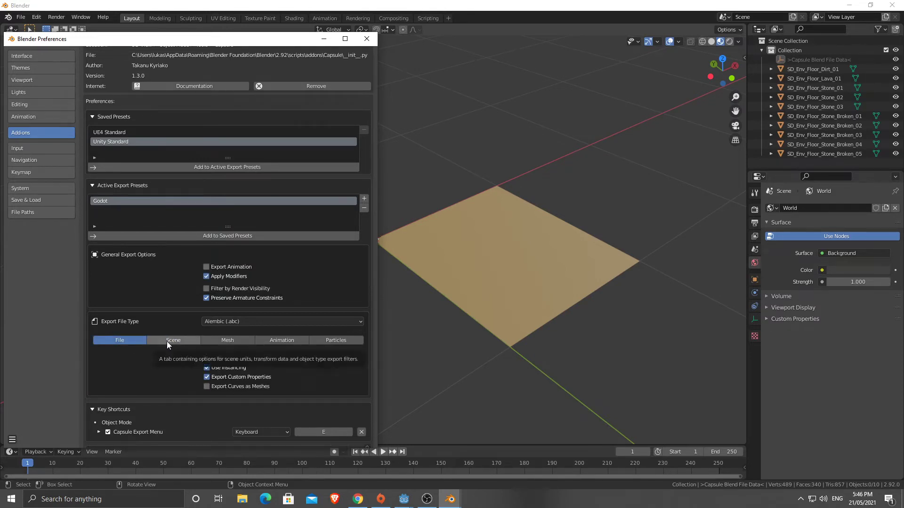
pyautogui.click(228, 341)
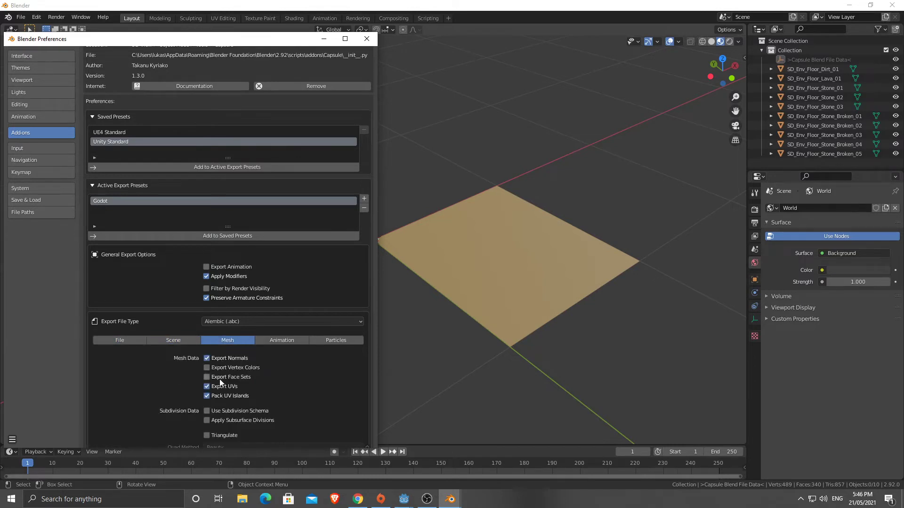
pyautogui.scroll(-2, 220, 396)
pyautogui.click(269, 303)
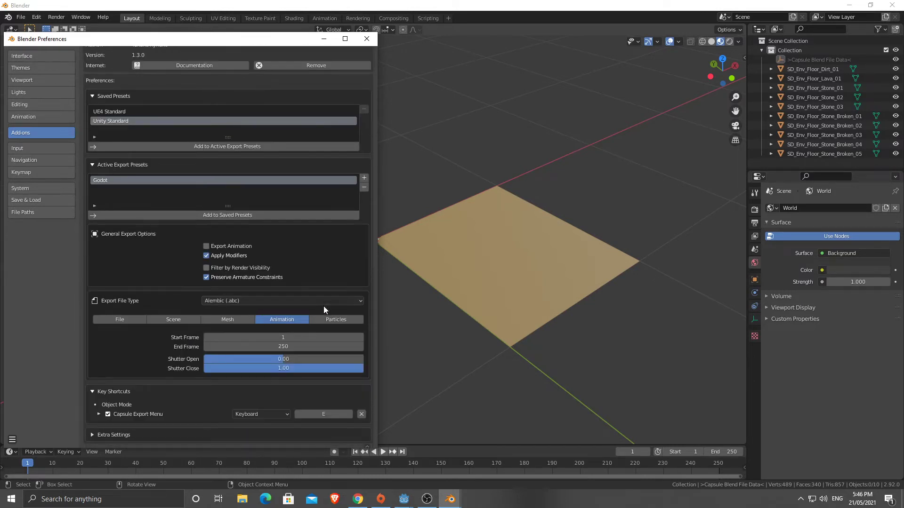
pyautogui.click(330, 304)
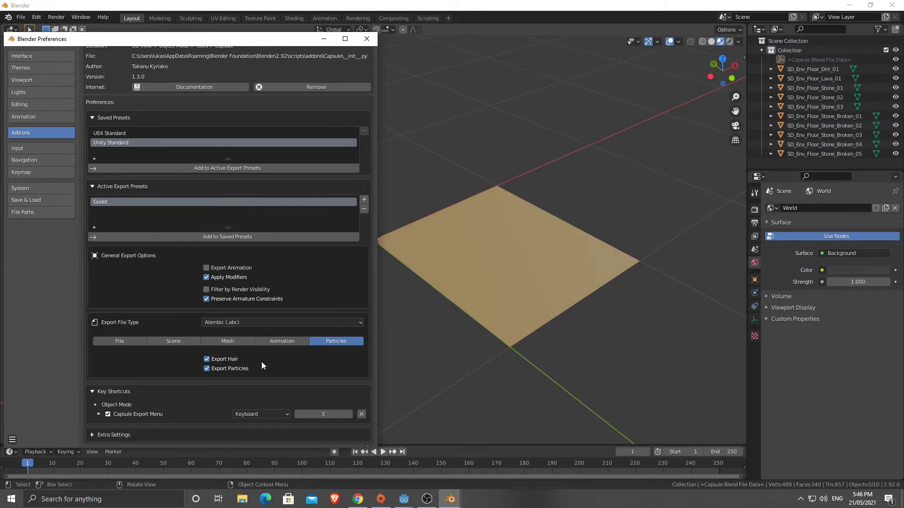
pyautogui.click(97, 434)
pyautogui.scroll(-3, 146, 378)
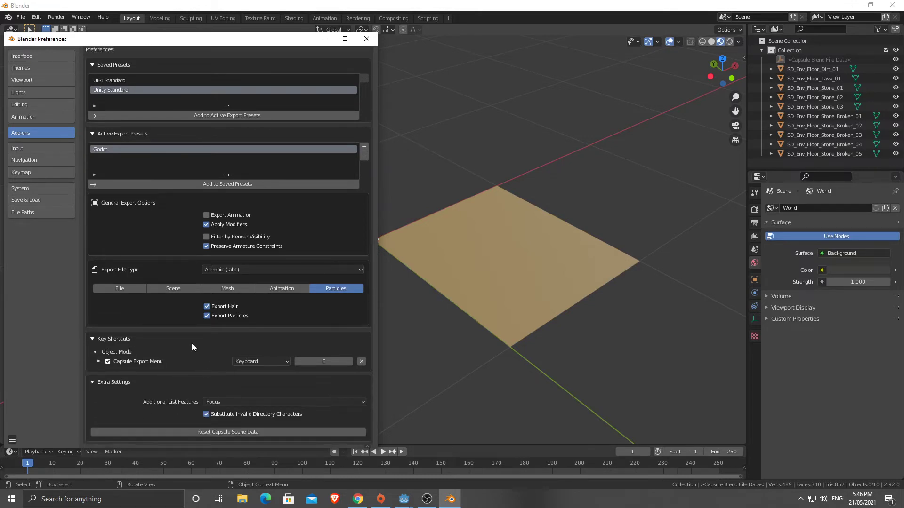
# - Go through the Godot preset's Alembic option categories once more, from File to Particles and back to File
pyautogui.click(119, 288)
pyautogui.click(179, 288)
pyautogui.click(229, 288)
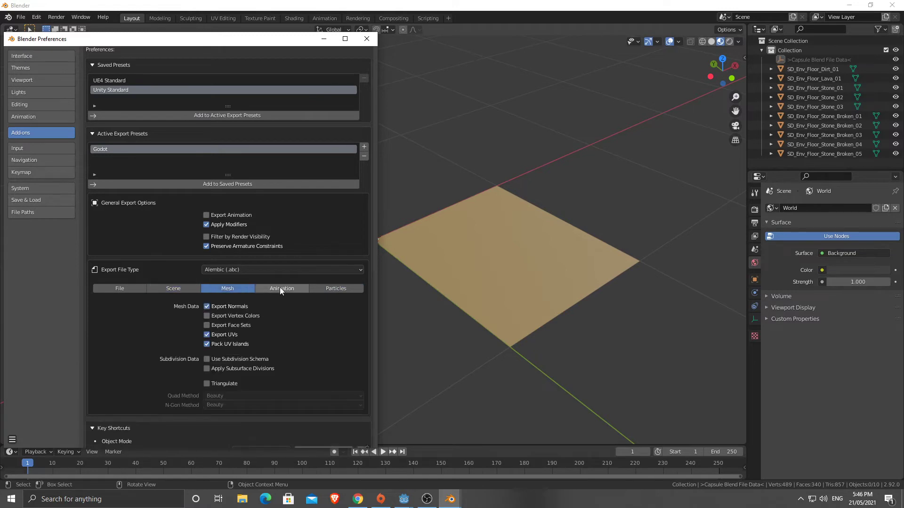
pyautogui.click(279, 288)
pyautogui.click(329, 288)
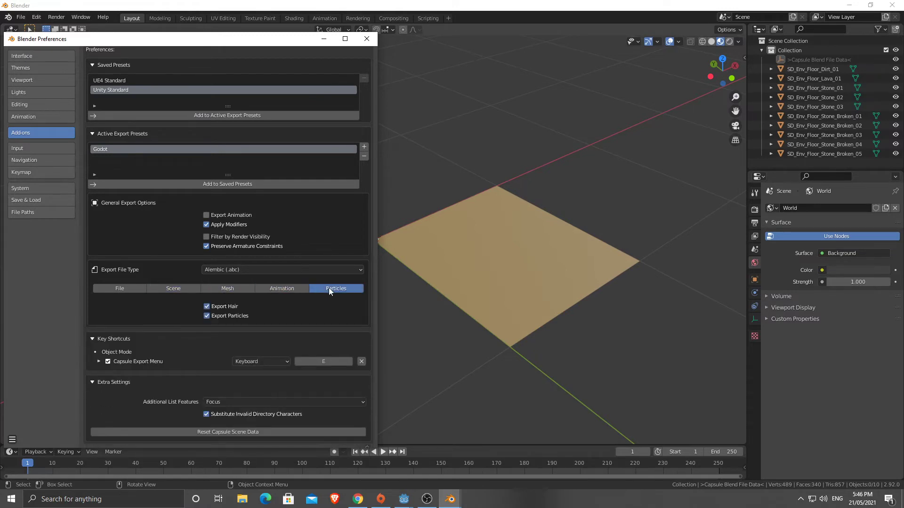
pyautogui.click(279, 289)
pyautogui.click(225, 289)
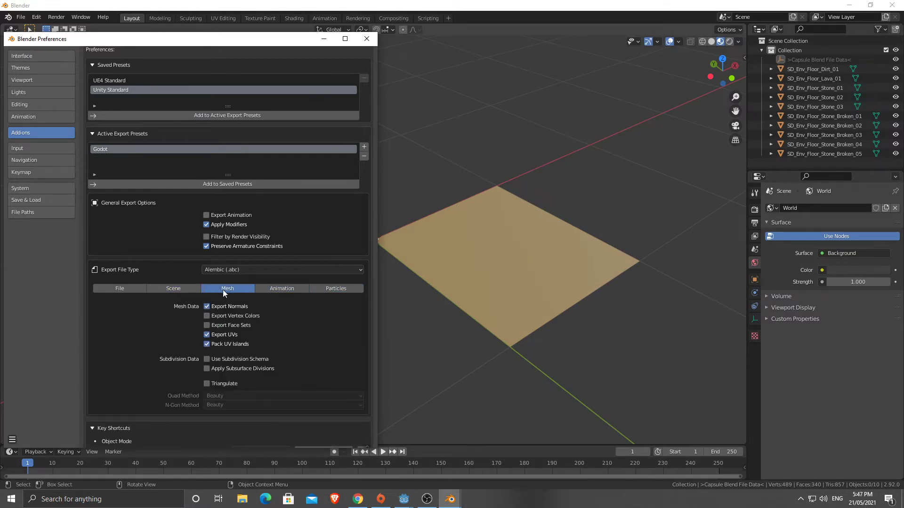
pyautogui.click(168, 289)
pyautogui.click(126, 289)
pyautogui.scroll(-1, 161, 329)
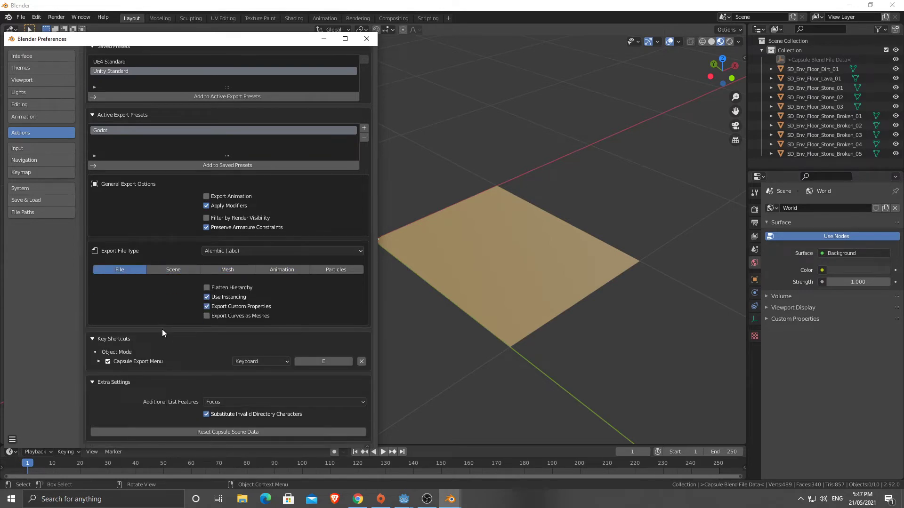
# - Set the Godot preset's export file type to GLTF (.gltf, .glb) and review its file, scene, mesh, animation and Draco options
pyautogui.click(221, 251)
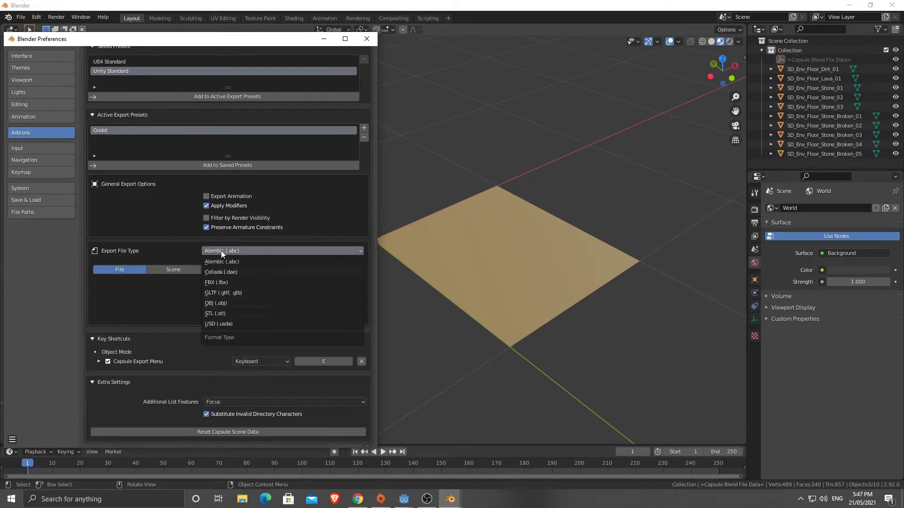
pyautogui.click(214, 293)
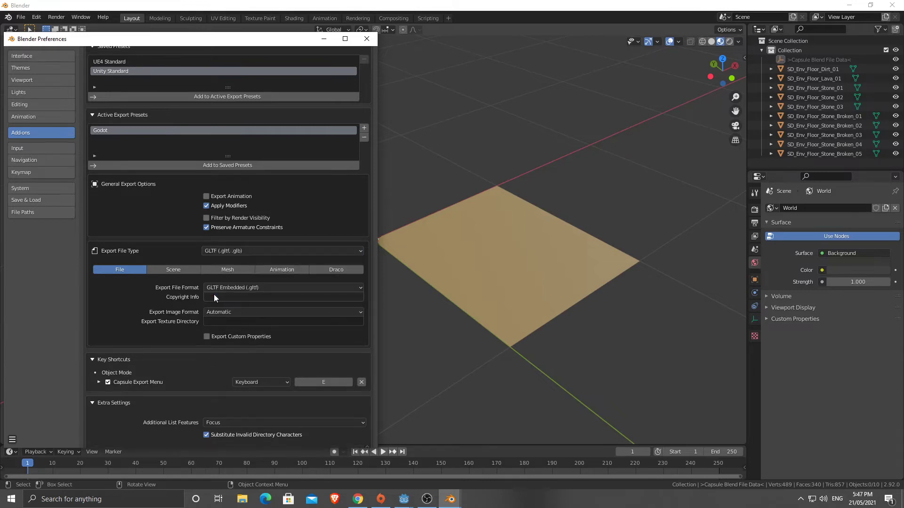
pyautogui.click(174, 270)
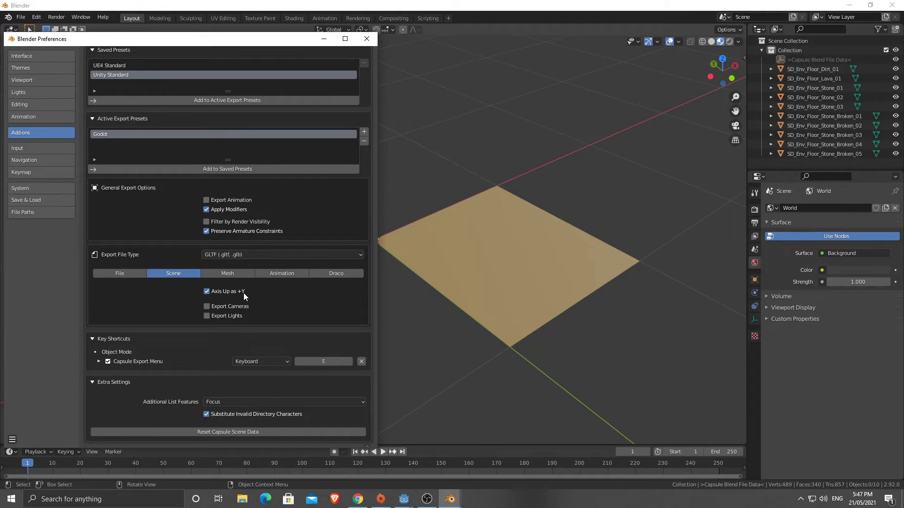
pyautogui.click(219, 274)
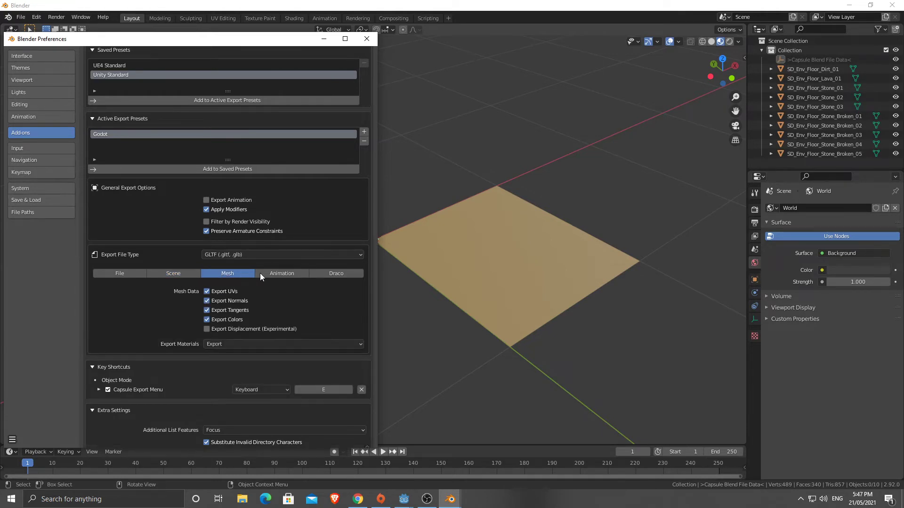
pyautogui.click(295, 273)
pyautogui.click(329, 272)
pyautogui.click(168, 273)
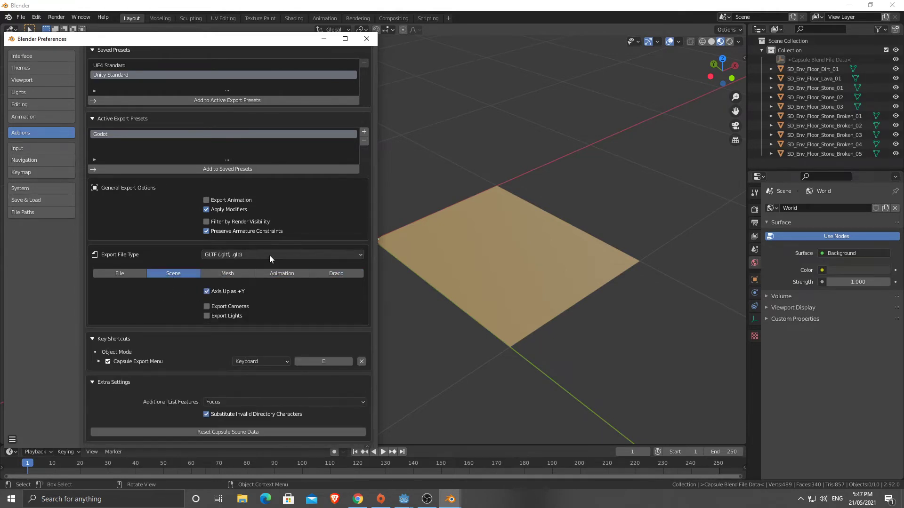
pyautogui.click(266, 255)
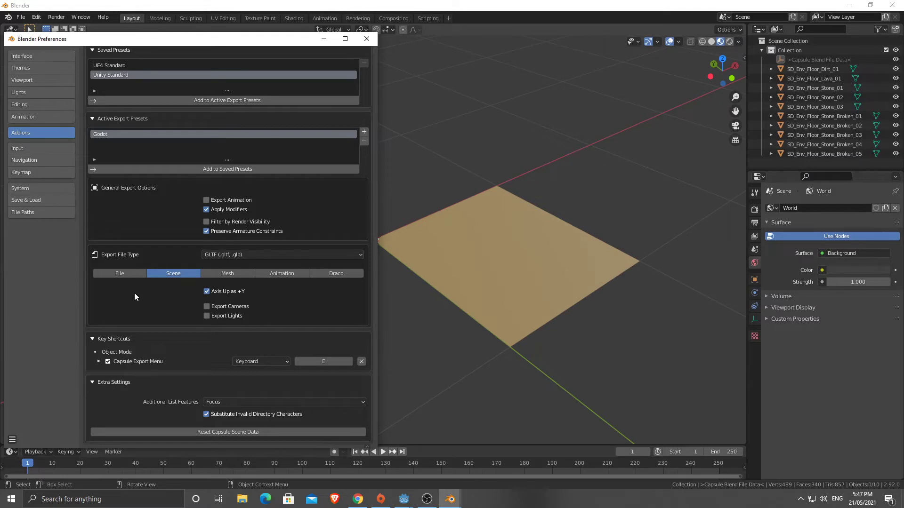
pyautogui.click(121, 272)
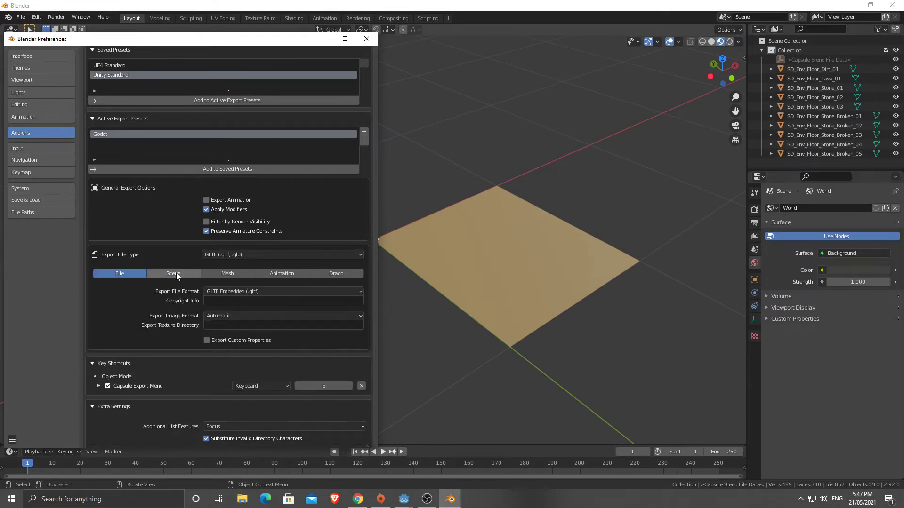
pyautogui.click(176, 273)
pyautogui.click(127, 274)
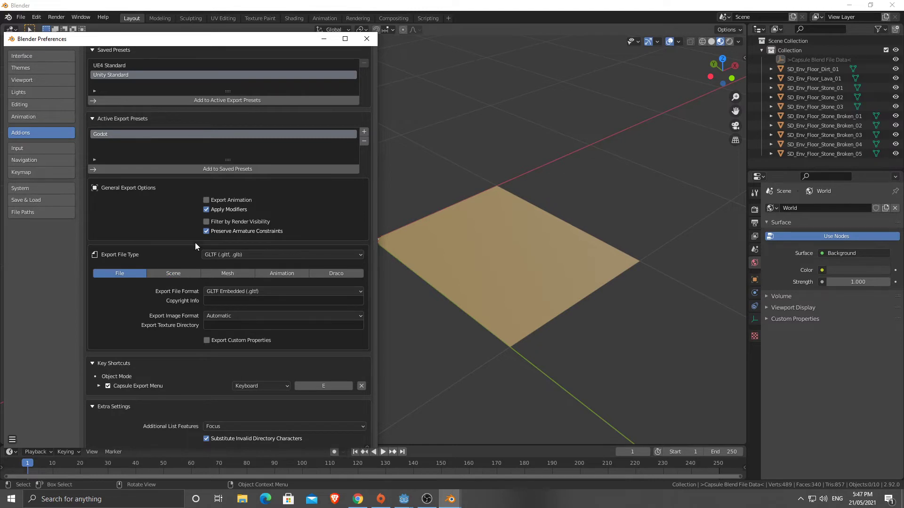
# - Add the active Godot preset to Capsule's saved presets, select the saved entry and close the preferences
pyautogui.click(216, 170)
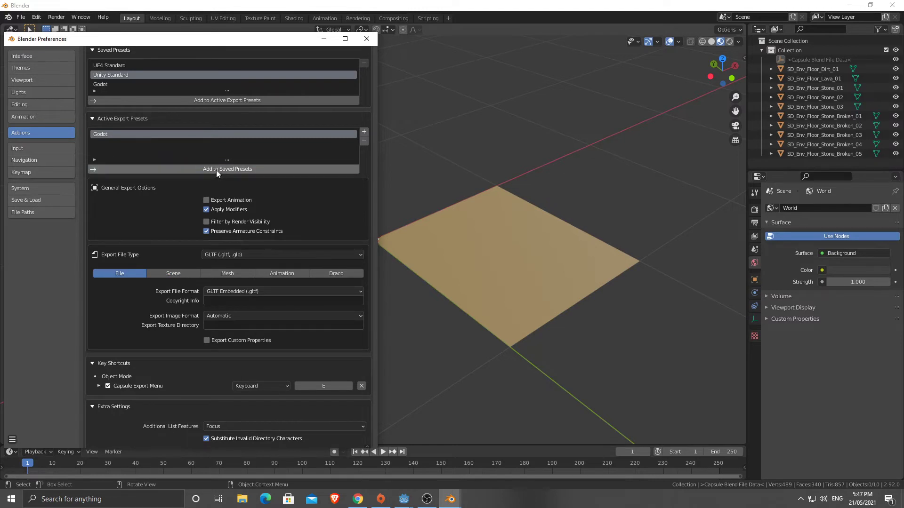
pyautogui.click(100, 85)
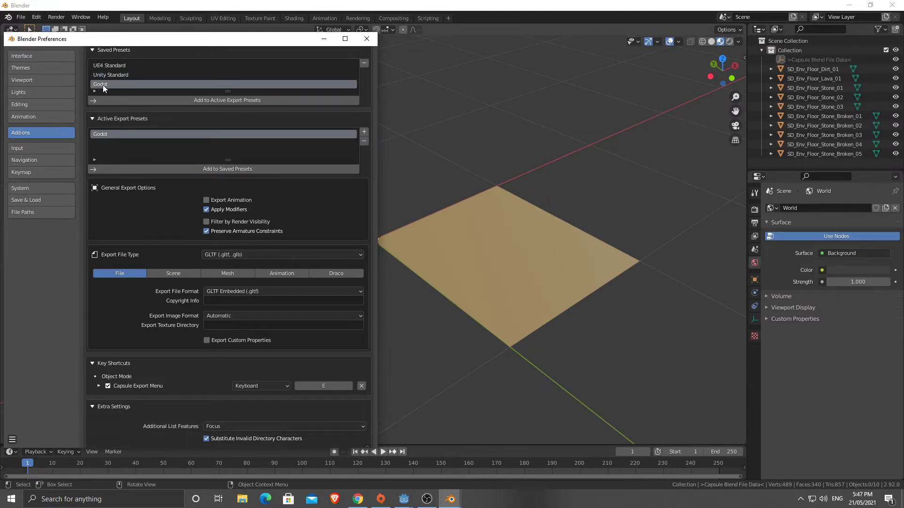
pyautogui.click(367, 39)
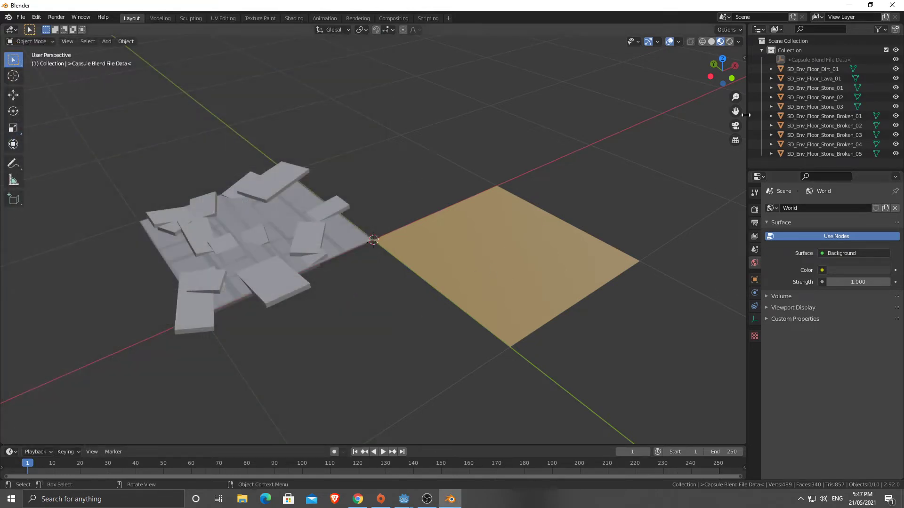
# - Show Capsule's export options for objects in the 3D viewport's sidebar
pyautogui.press('n')
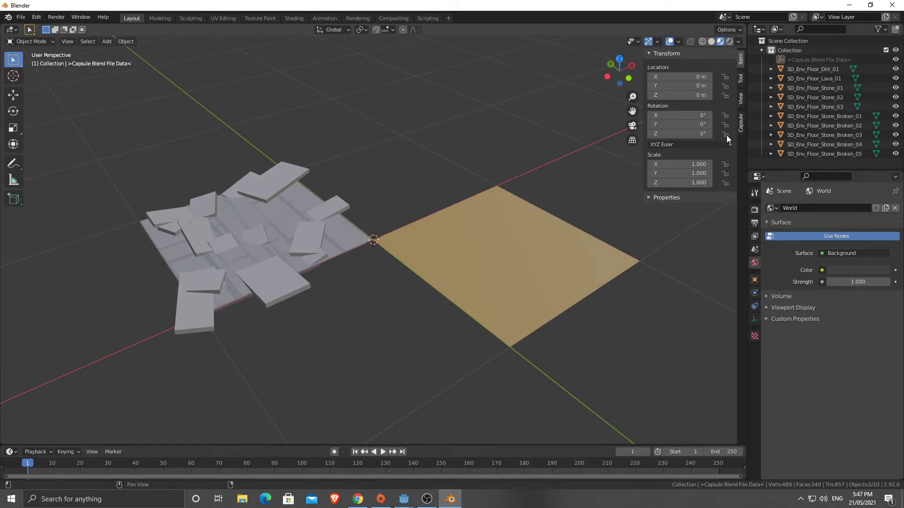
pyautogui.click(740, 121)
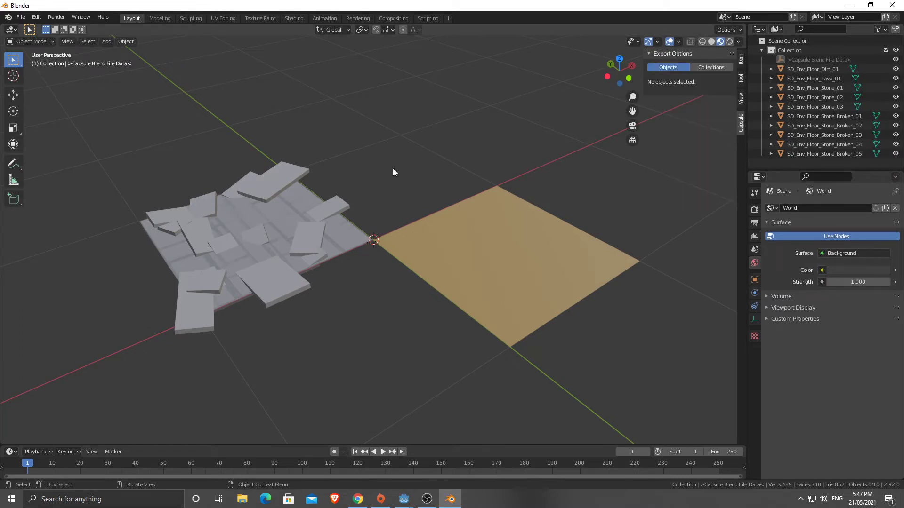
# - Select all floor objects, assign them the Godot export preset, try to export everything and enable them for export
pyautogui.press('a')
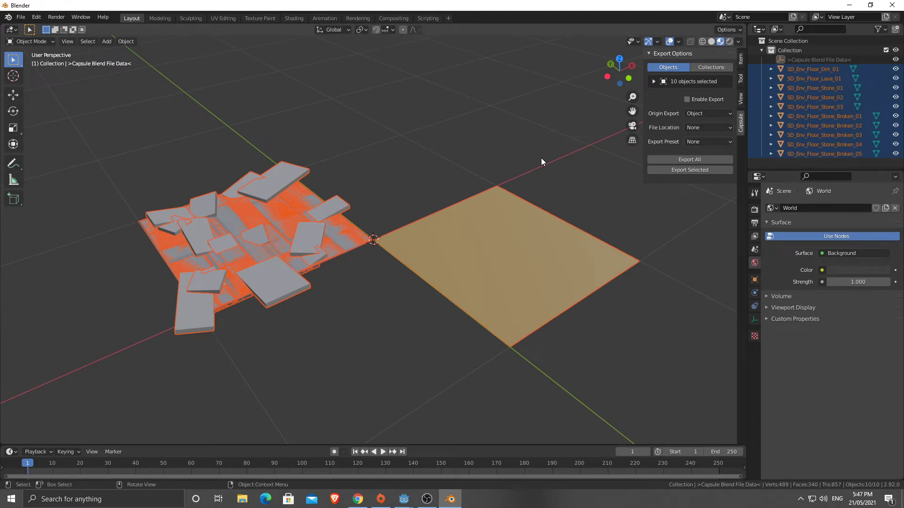
pyautogui.click(729, 142)
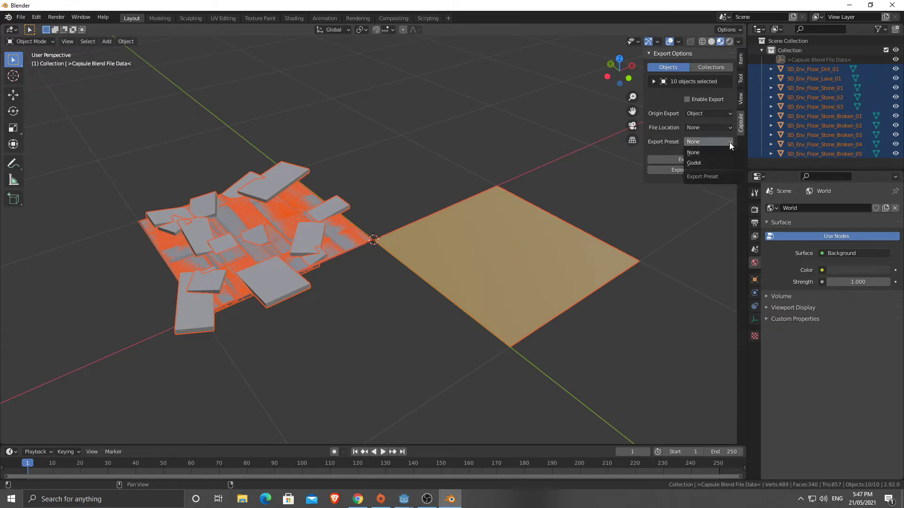
pyautogui.click(703, 162)
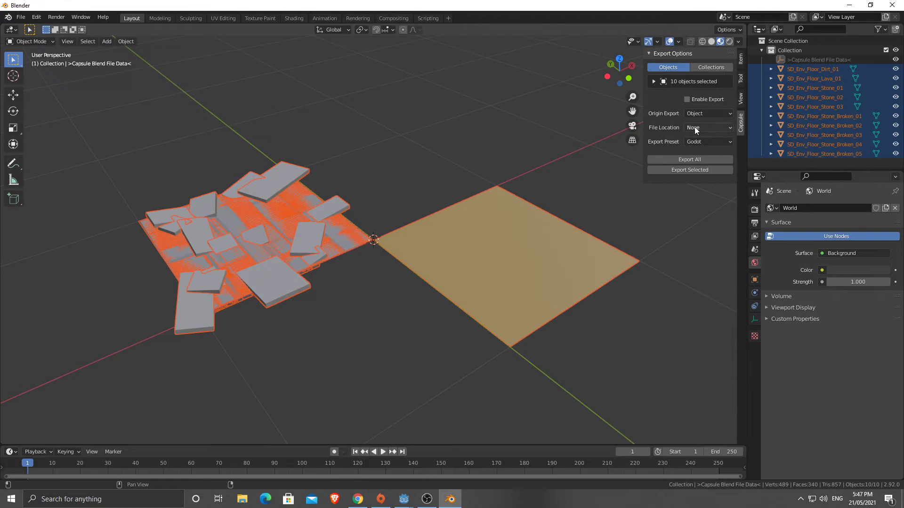
pyautogui.click(690, 160)
# - Find Capsule's File Locations list in the scene properties and add a new location
pyautogui.click(754, 223)
pyautogui.scroll(-1, 785, 306)
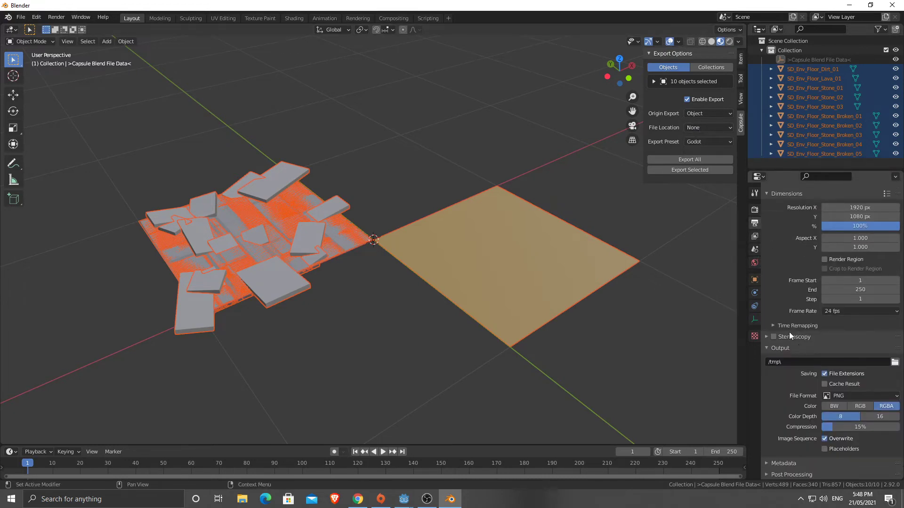
pyautogui.click(754, 210)
pyautogui.click(755, 236)
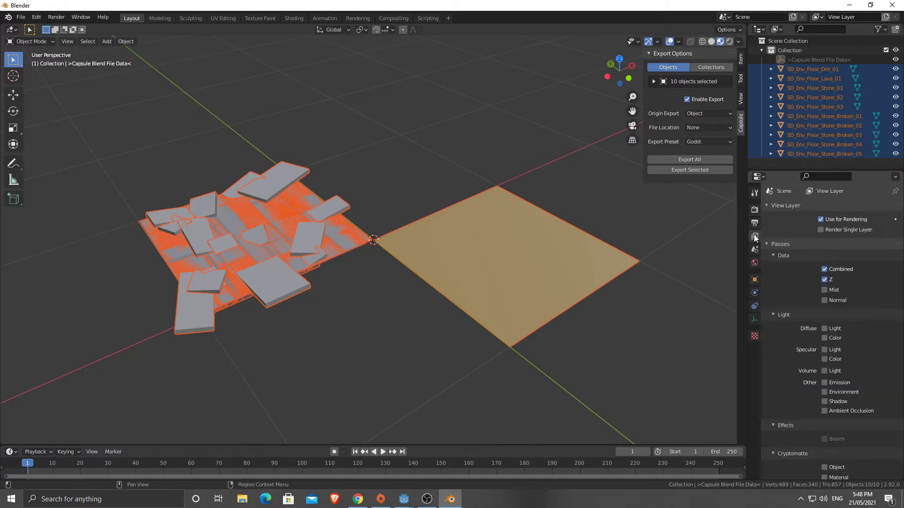
pyautogui.scroll(1, 781, 320)
pyautogui.click(754, 249)
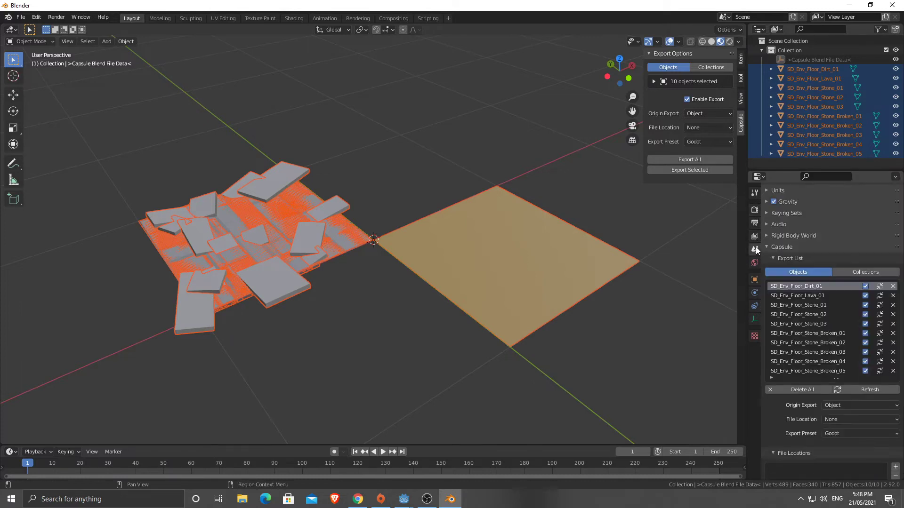
pyautogui.scroll(-3, 788, 337)
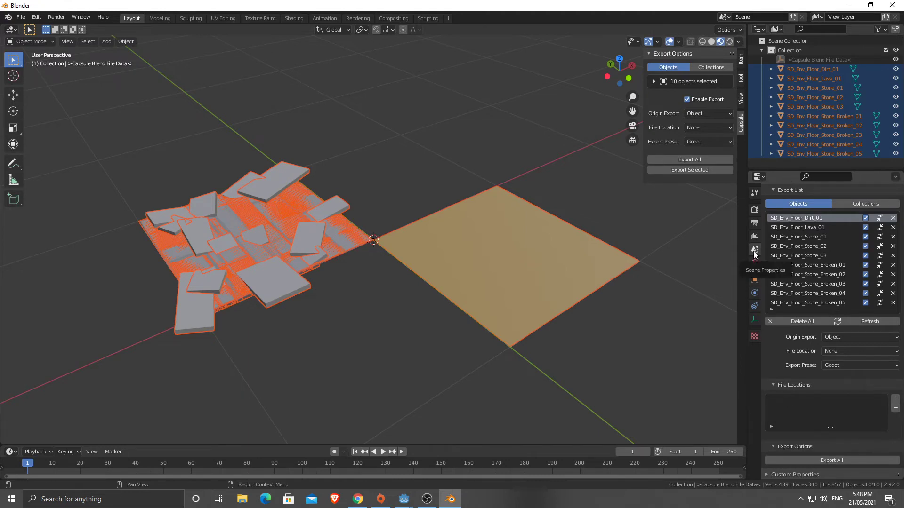
pyautogui.click(895, 398)
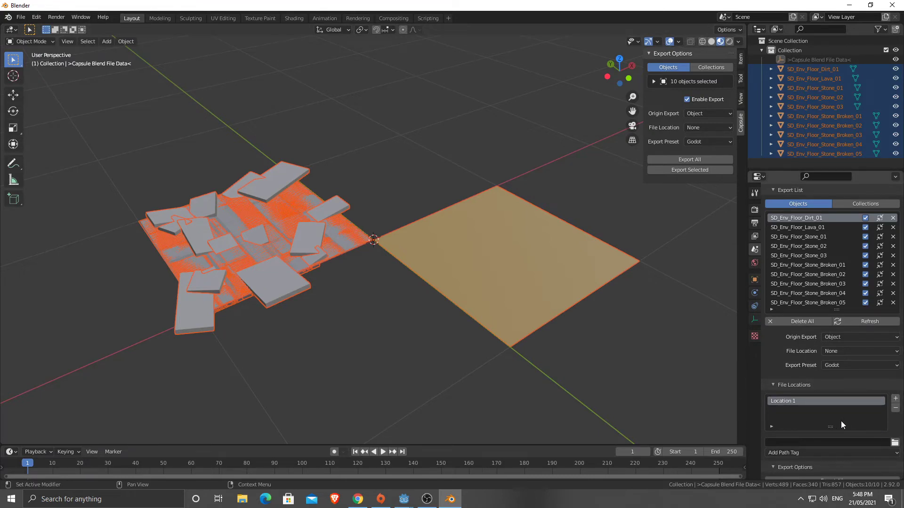
# - Set the new location's export path to G:\test3dterrain\SyntyAssets\
pyautogui.click(894, 443)
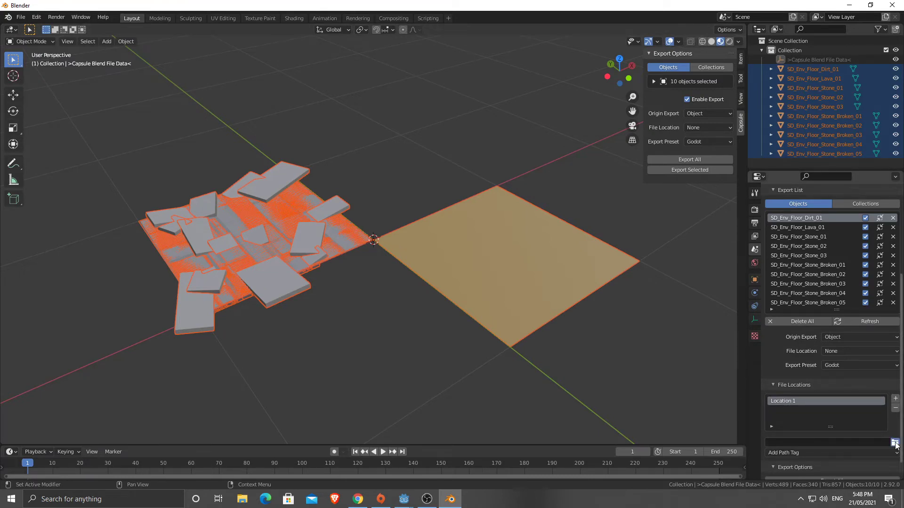
pyautogui.click(247, 183)
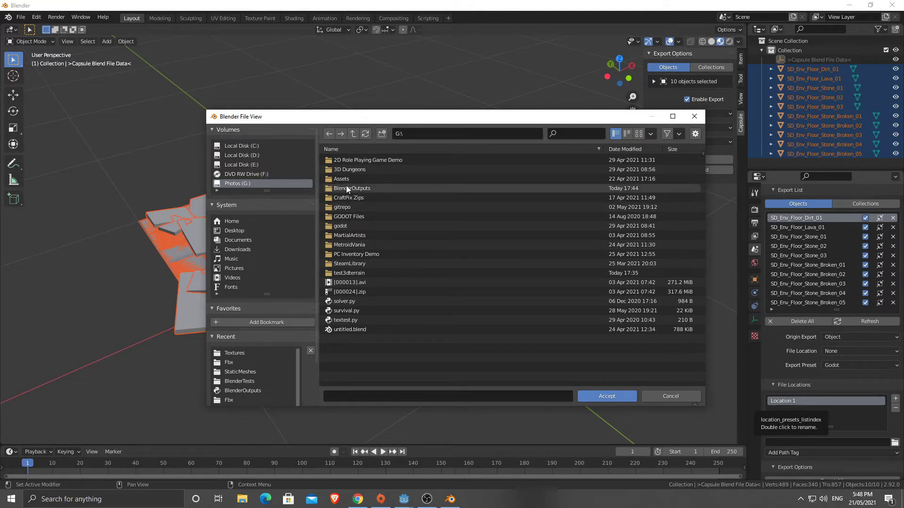
pyautogui.doubleClick(347, 272)
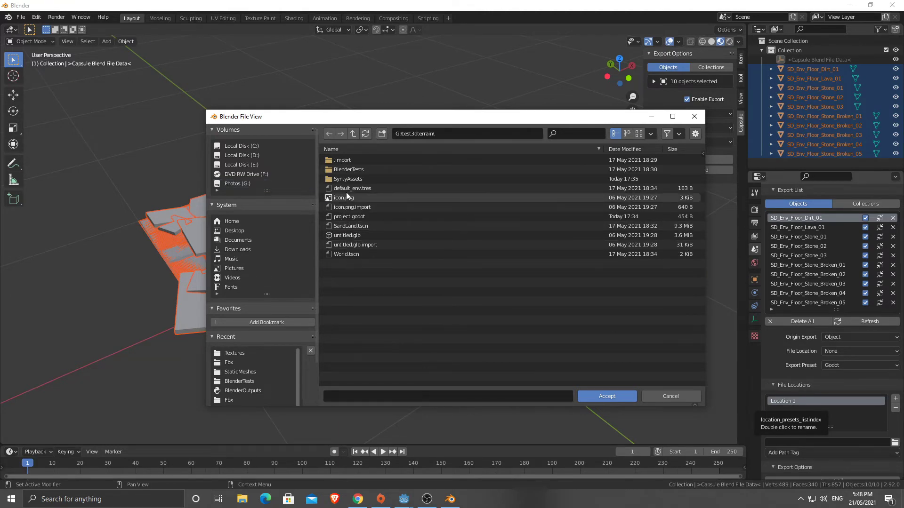
pyautogui.doubleClick(342, 179)
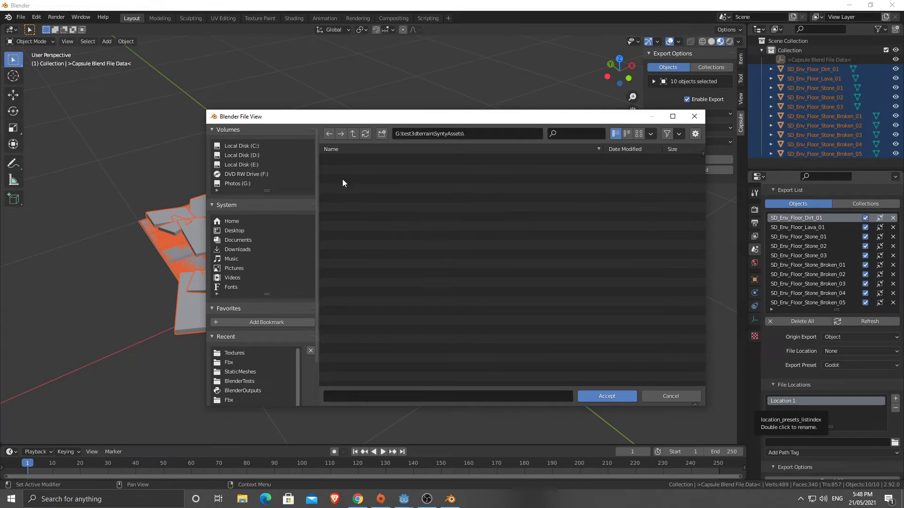
pyautogui.click(600, 396)
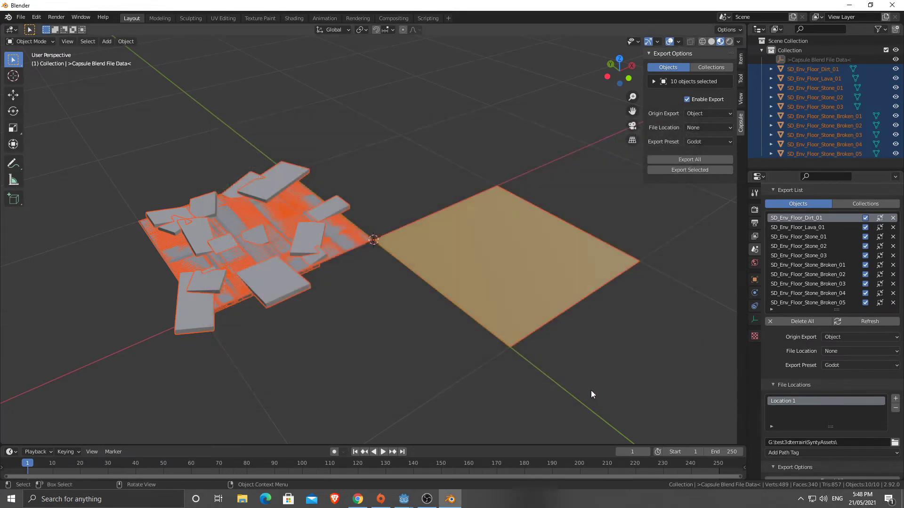
# - Rename the export location as GodotProject
pyautogui.doubleClick(802, 400)
pyautogui.write('Godo')
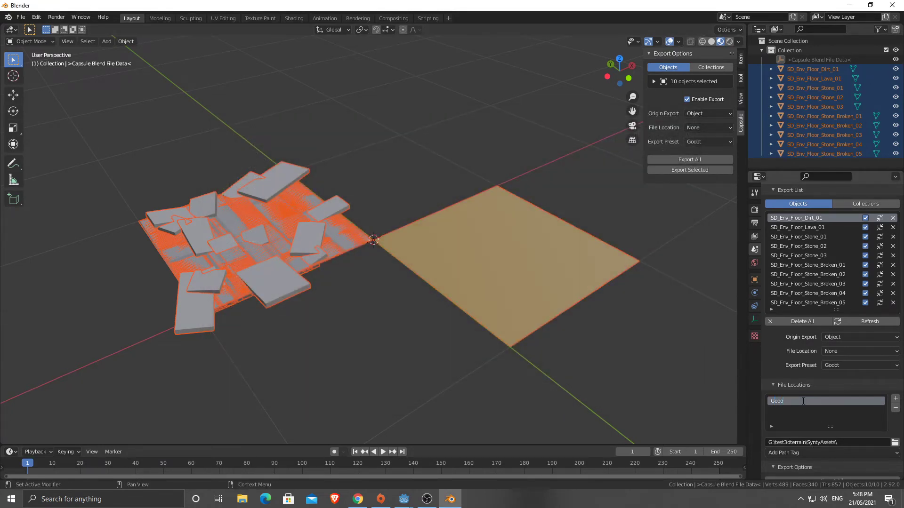
pyautogui.write('tProhj')
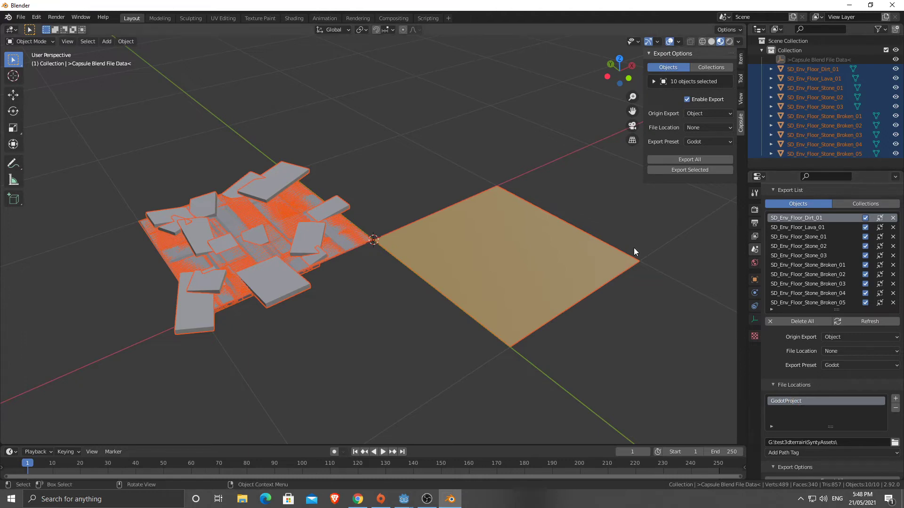
# - Assign the GodotProject file location to the selected floor objects and try to export them all
pyautogui.click(719, 131)
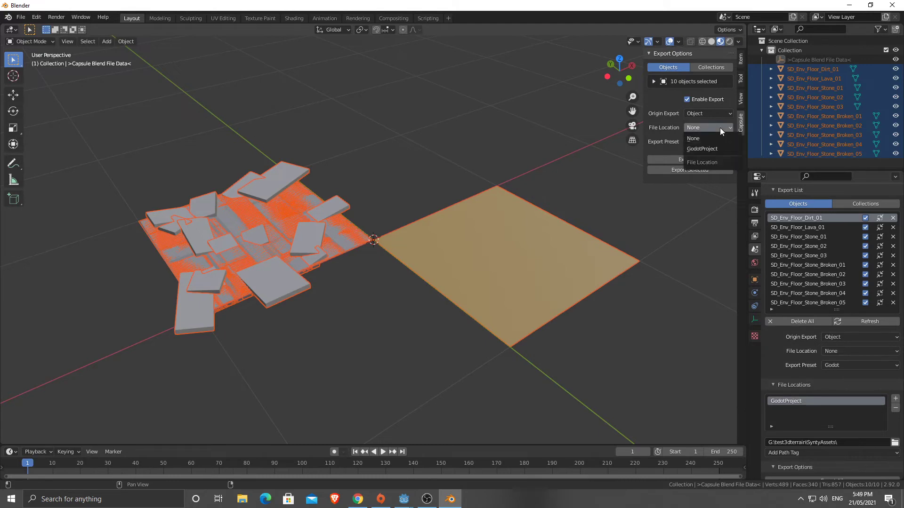
pyautogui.click(701, 149)
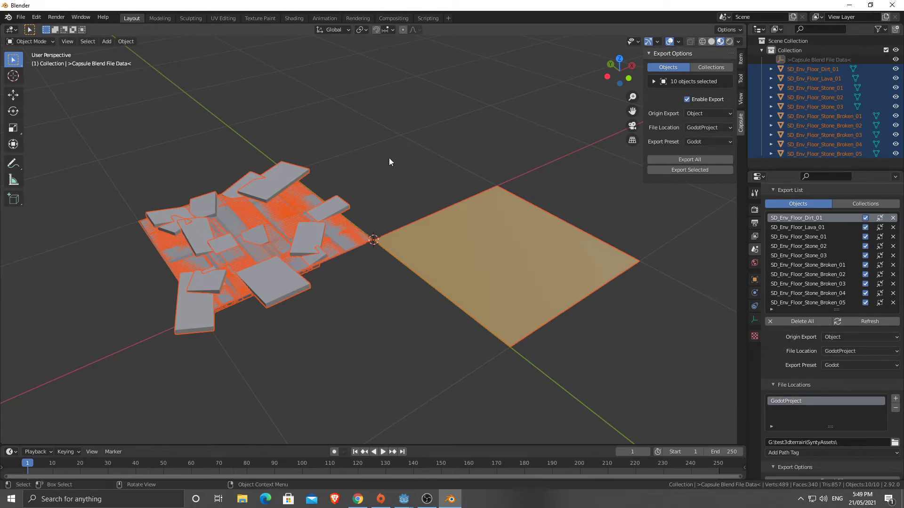
pyautogui.click(695, 160)
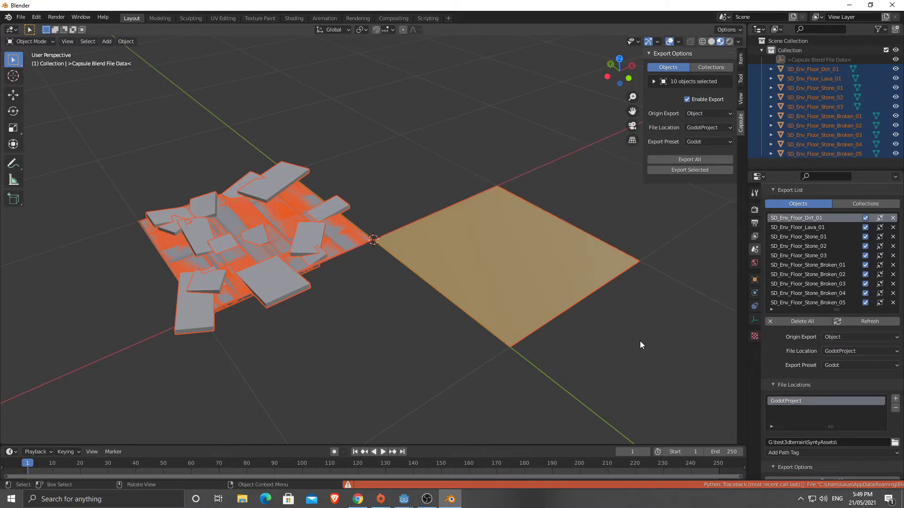
# - Examine the Python traceback of the Capsule export in the info log, then close the log
pyautogui.click(800, 485)
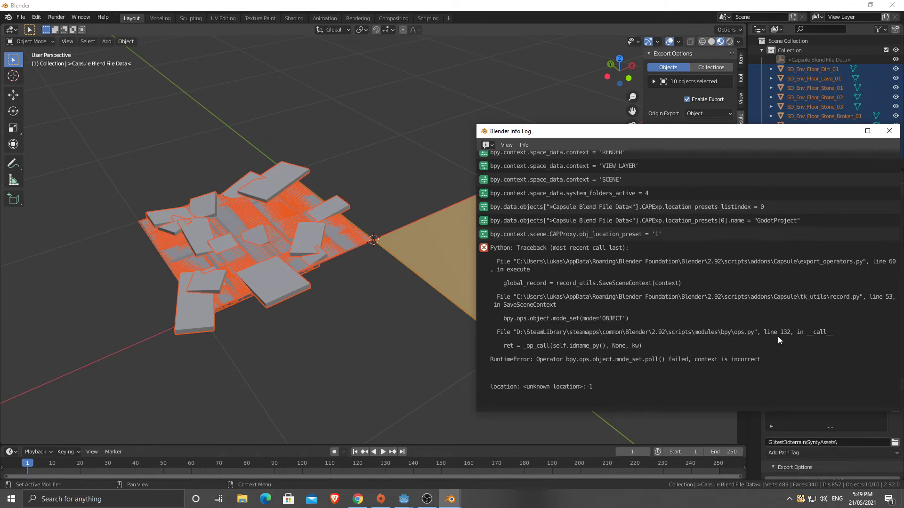
pyautogui.scroll(10, 560, 287)
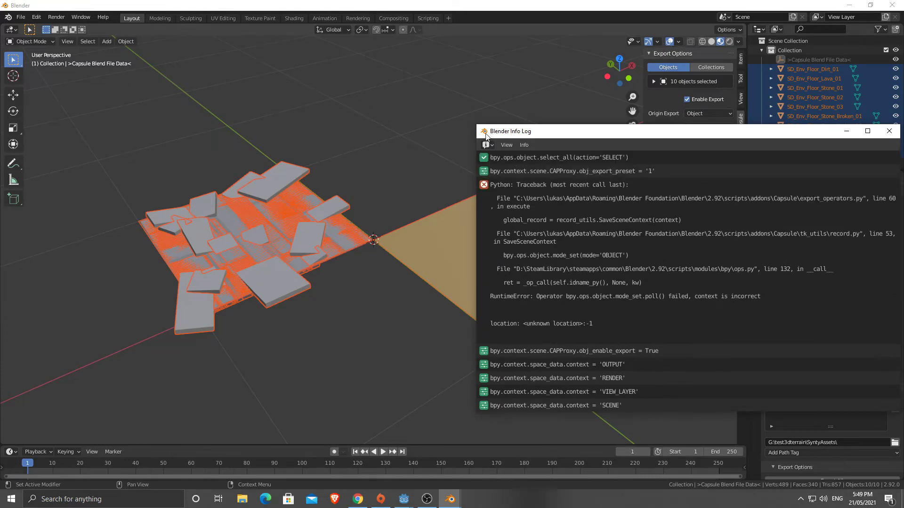
pyautogui.moveTo(587, 136); pyautogui.dragTo(304, 124)
pyautogui.scroll(7, 360, 261)
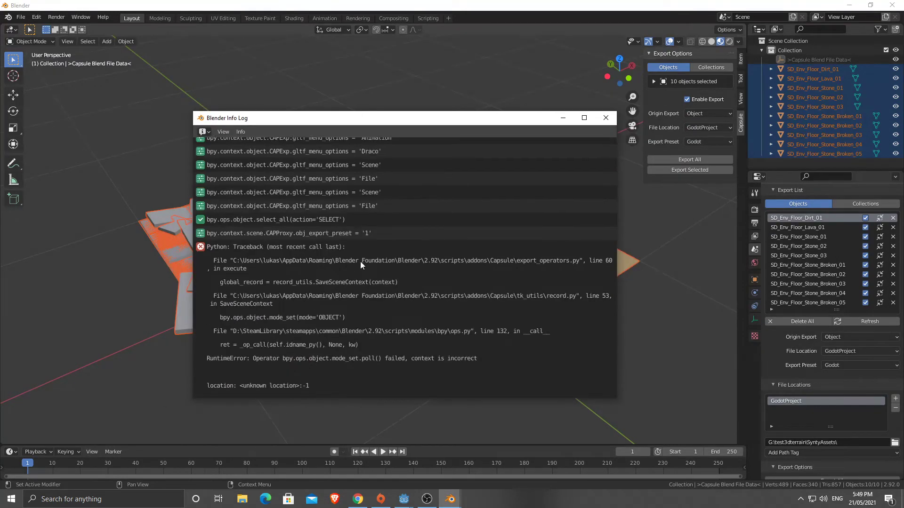
pyautogui.scroll(-8, 359, 263)
pyautogui.scroll(3, 359, 264)
pyautogui.scroll(-5, 321, 284)
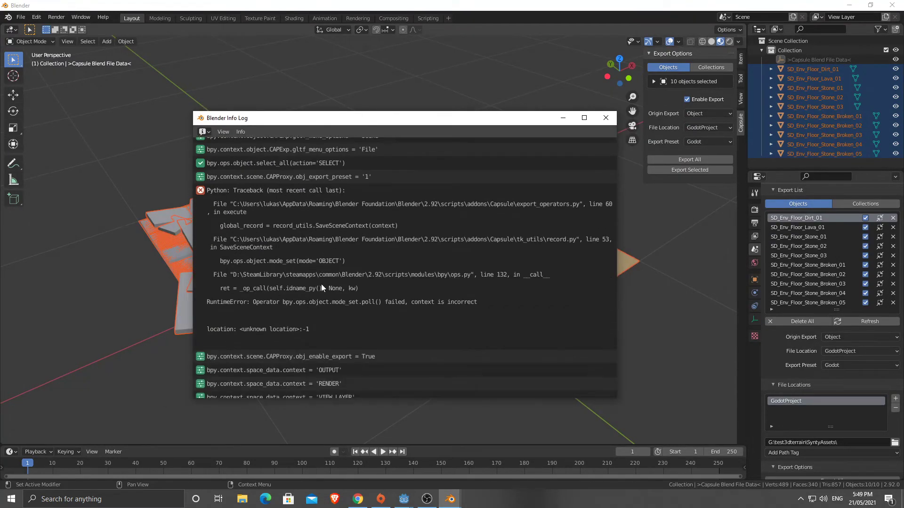
pyautogui.click(605, 117)
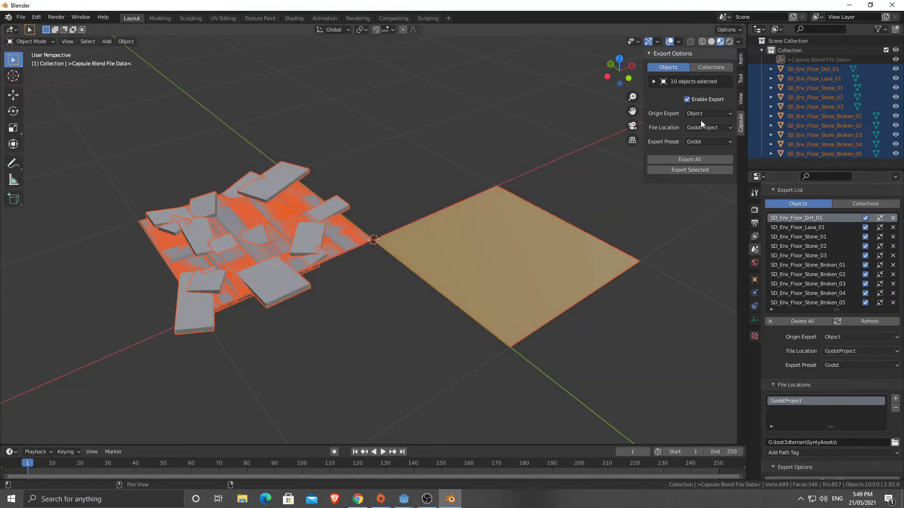
# - Make the dirt floor the active object, reselect all floor objects and export them all with Capsule
pyautogui.click(282, 226)
pyautogui.click(462, 275)
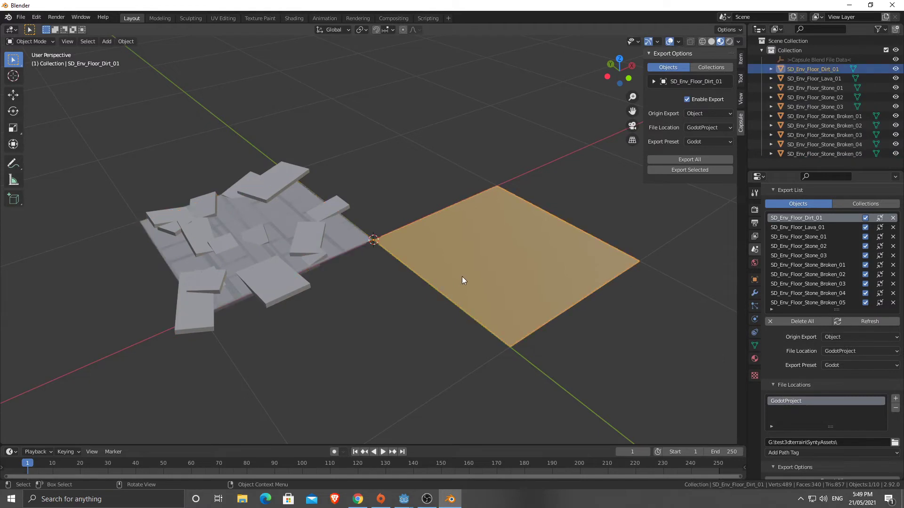
pyautogui.press('a')
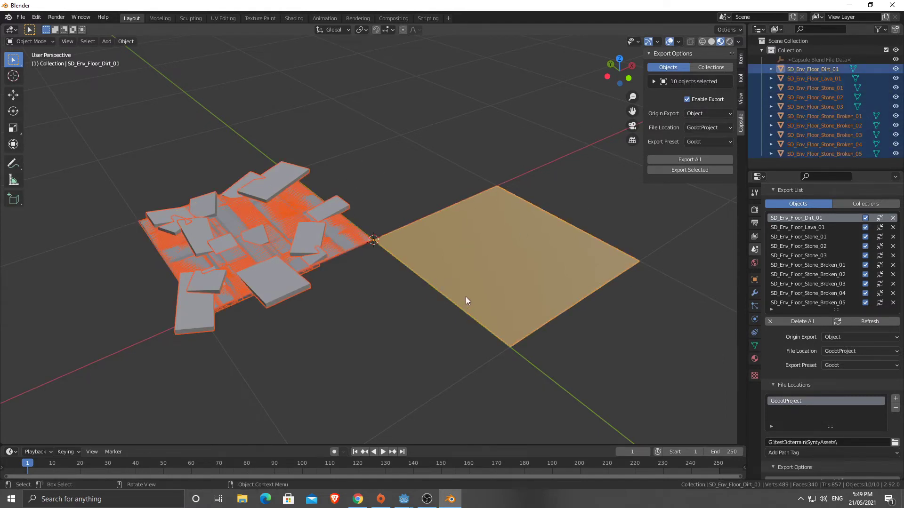
pyautogui.click(687, 114)
pyautogui.click(694, 118)
pyautogui.click(693, 116)
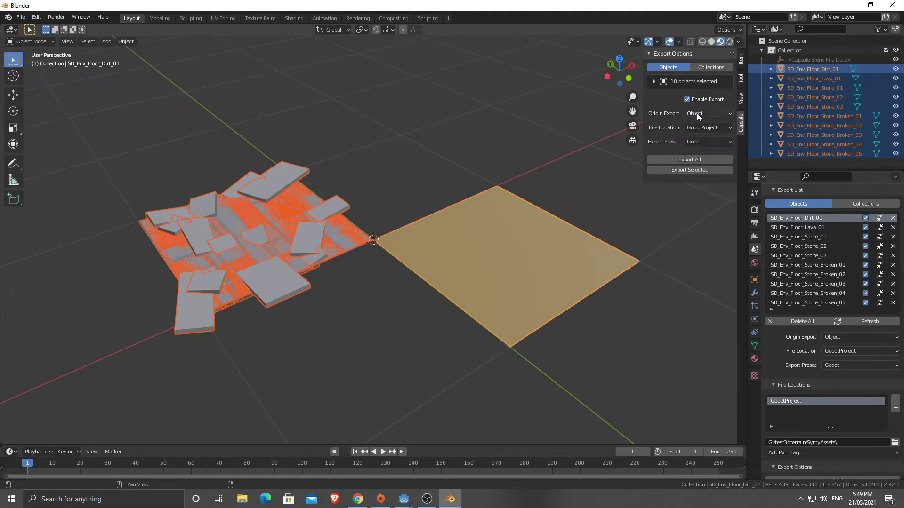
pyautogui.click(692, 160)
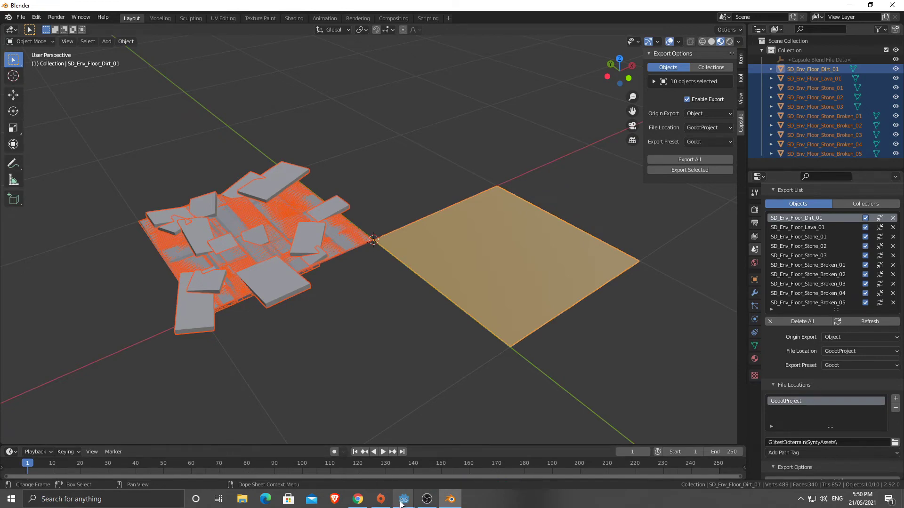
# - Switch to the test3dterrain project in Godot and reimport SD_Env_Floor_Dirt_01.gltf from the SyntyAssets folder
pyautogui.moveTo(402, 503)
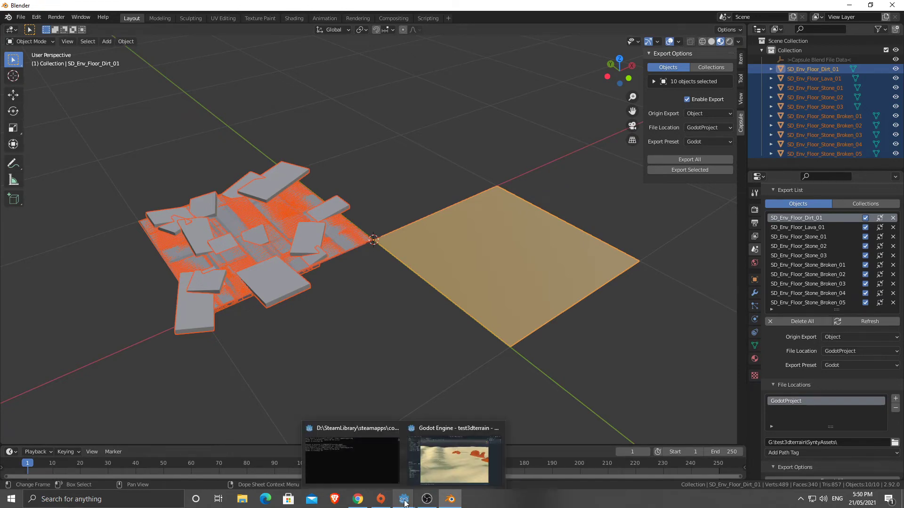
pyautogui.click(417, 476)
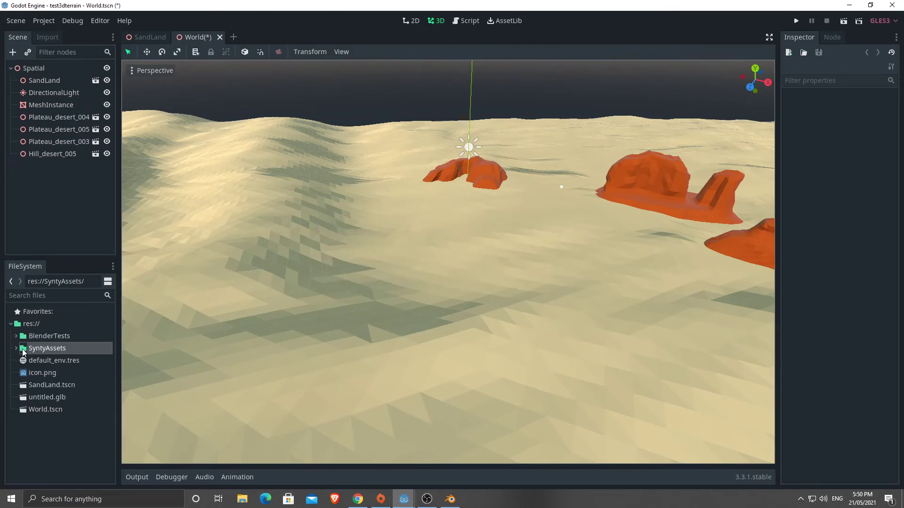
pyautogui.click(16, 349)
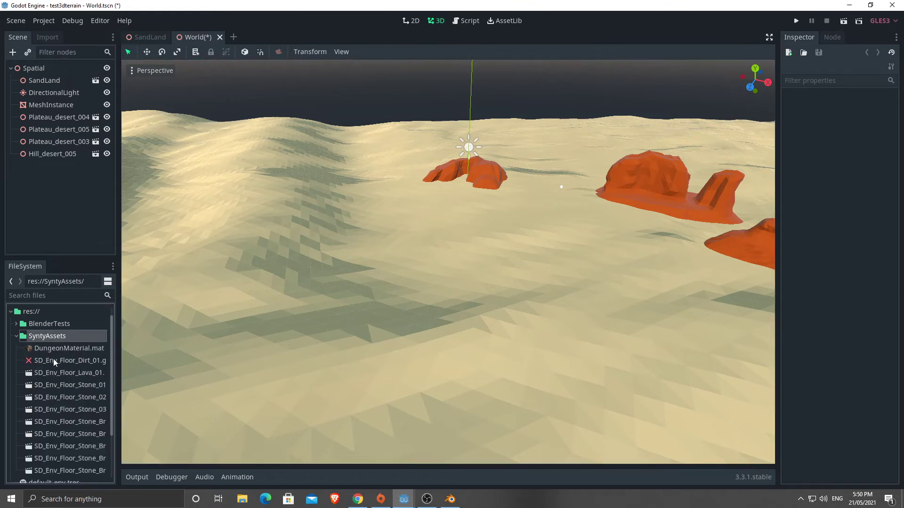
pyautogui.click(27, 361)
pyautogui.click(53, 36)
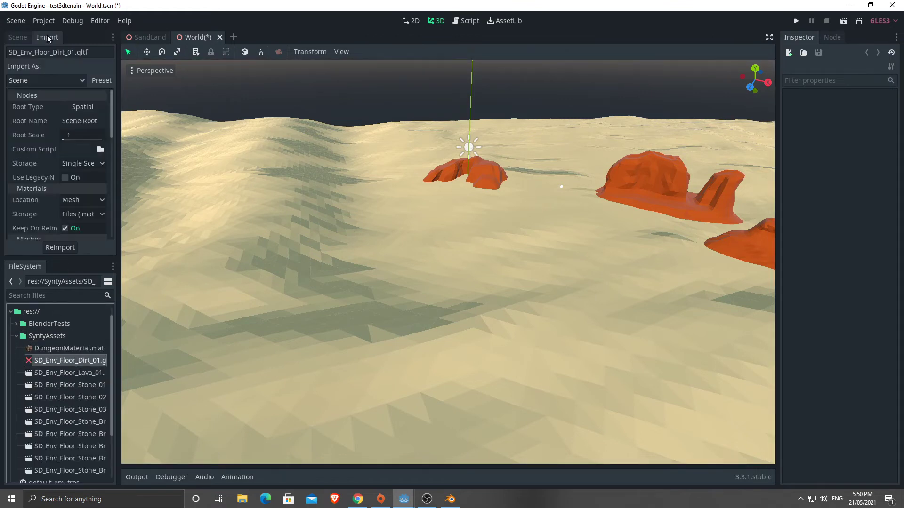
pyautogui.click(52, 247)
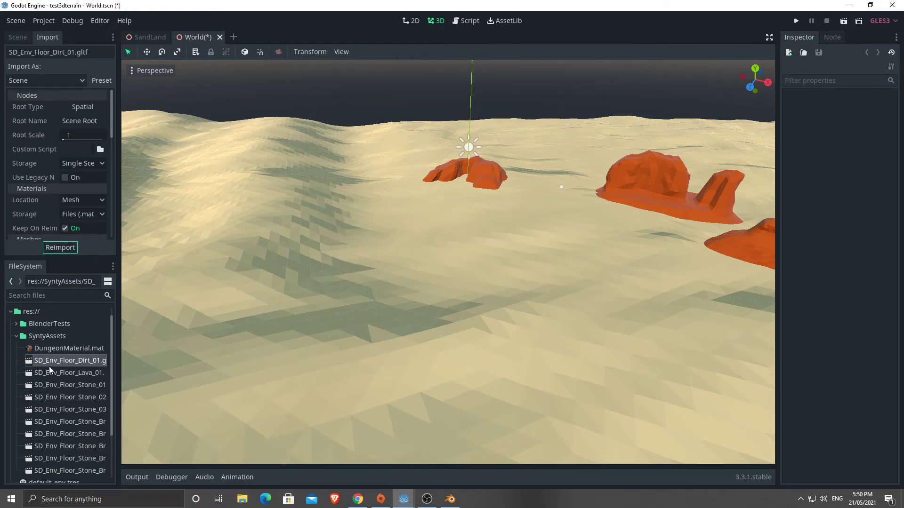
# - Instance SD_Env_Floor_Dirt_01 under the Spatial root node and raise it along the vertical axis above the terrain
pyautogui.click(19, 37)
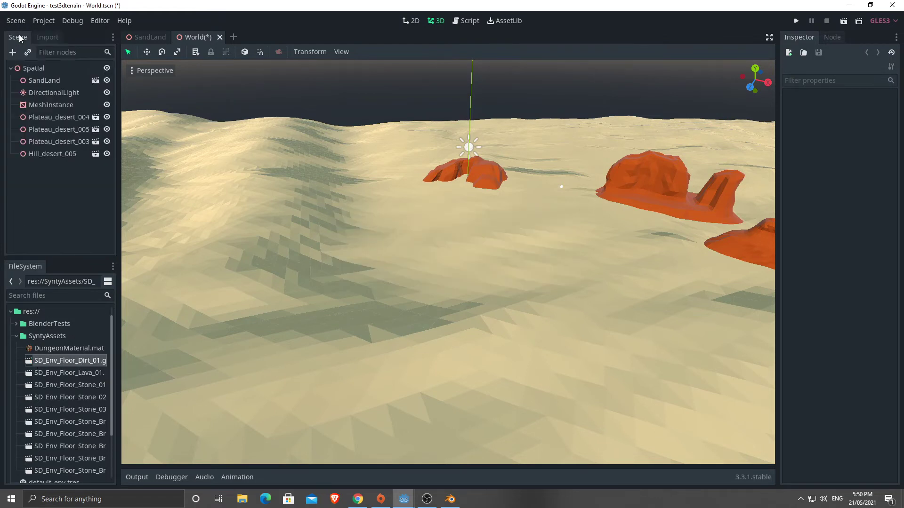
pyautogui.moveTo(51, 361); pyautogui.dragTo(28, 70)
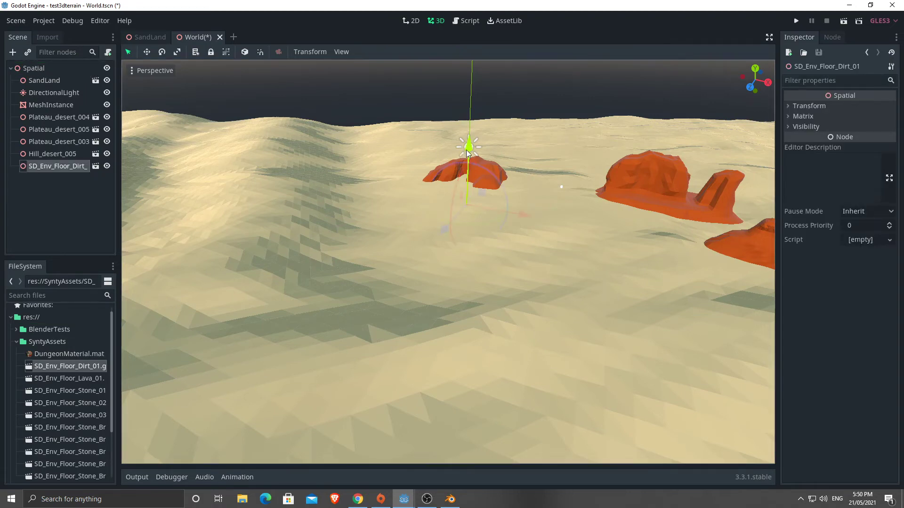
pyautogui.moveTo(468, 144); pyautogui.dragTo(462, 41)
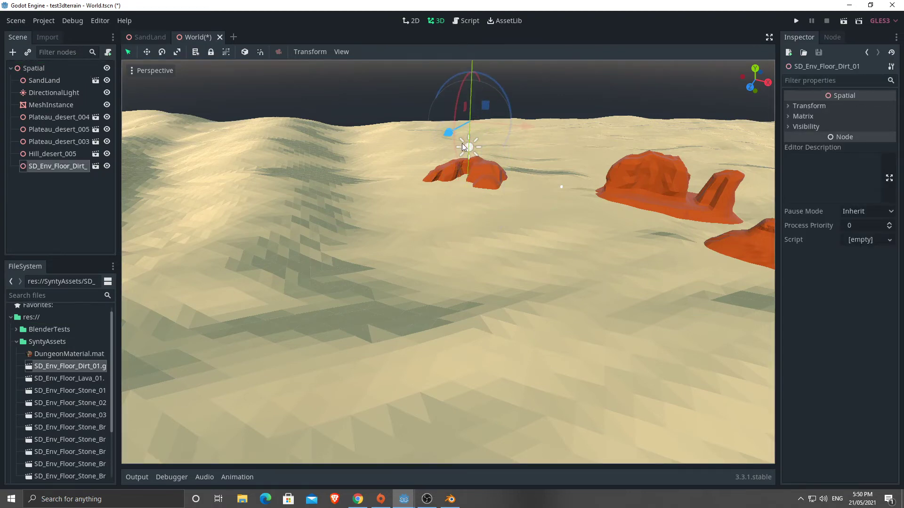
pyautogui.scroll(-2, 467, 166)
pyautogui.moveTo(467, 169); pyautogui.dragTo(326, 178, button='middle')
pyautogui.scroll(10, 556, 255)
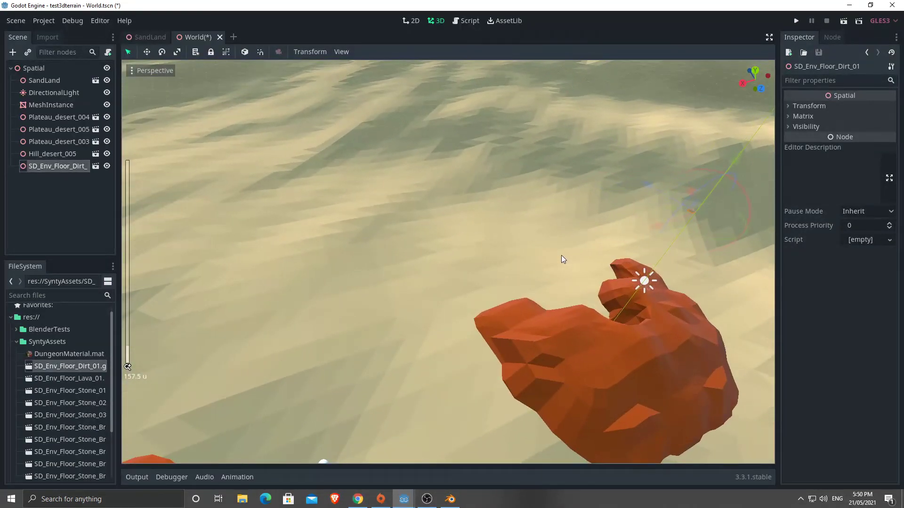
pyautogui.scroll(-8, 561, 257)
pyautogui.moveTo(481, 304); pyautogui.dragTo(498, 267, button='middle')
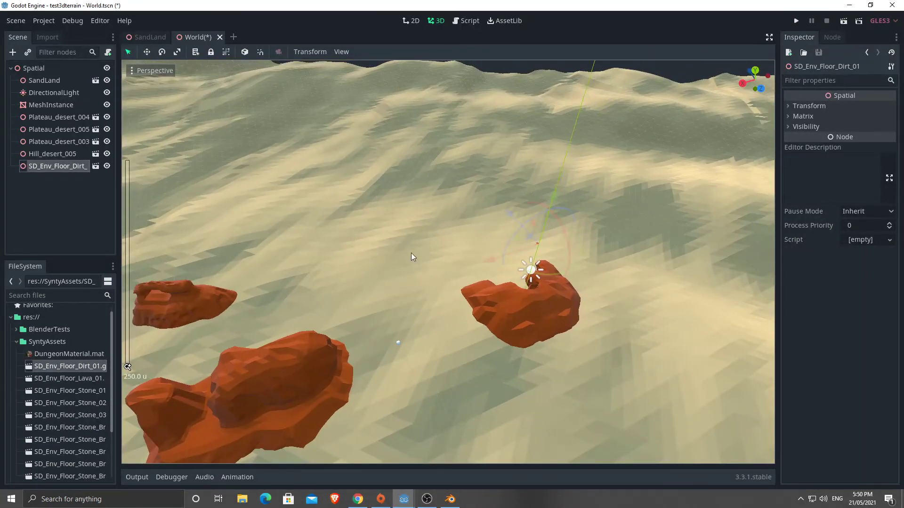
pyautogui.click(385, 263)
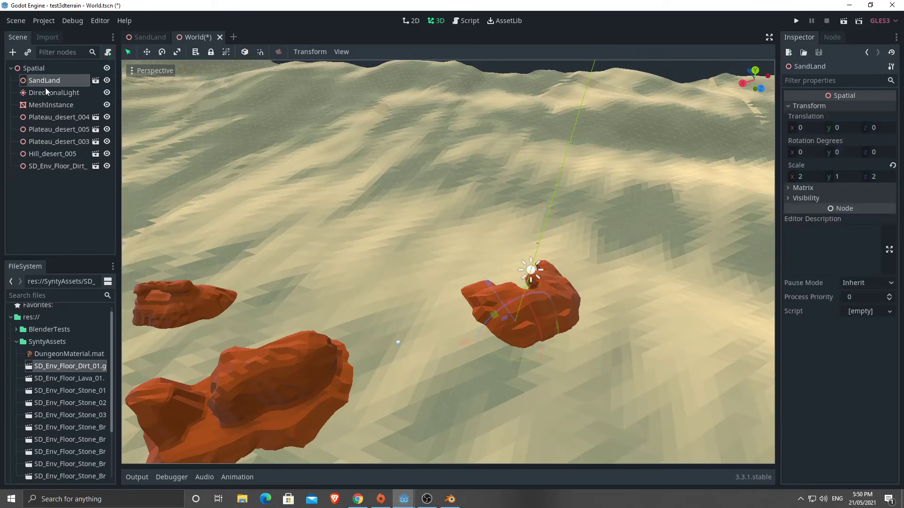
pyautogui.keyDown('shift'); pyautogui.click(55, 166); pyautogui.keyUp('shift')
pyautogui.press('Delete')
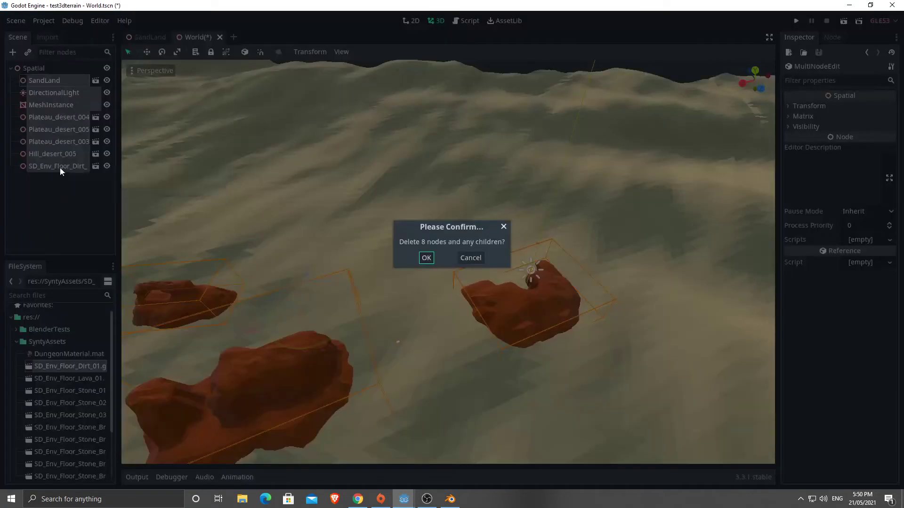
pyautogui.click(471, 257)
# - Create a new 3D scene and instance SD_Env_Floor_Dirt_01 and SD_Env_Floor_Lava_01 under its Spatial root
pyautogui.click(233, 38)
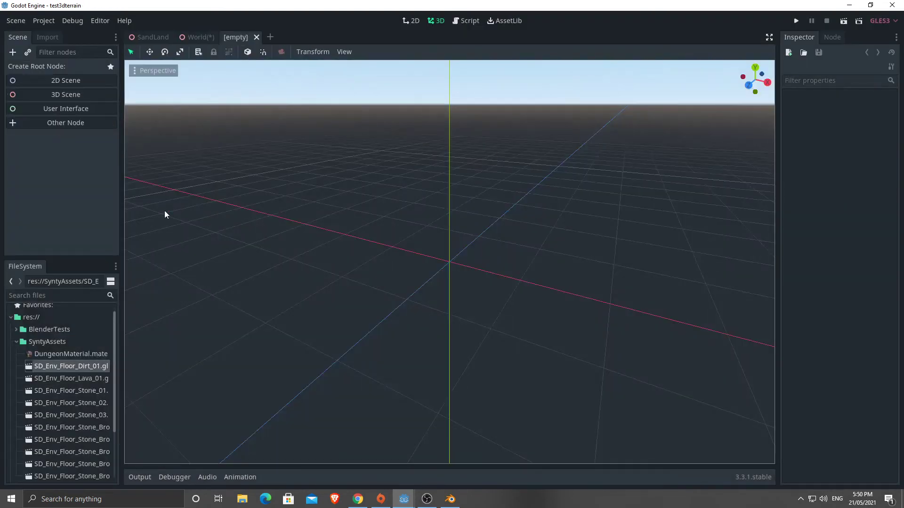
pyautogui.click(49, 94)
pyautogui.moveTo(44, 372); pyautogui.dragTo(28, 70)
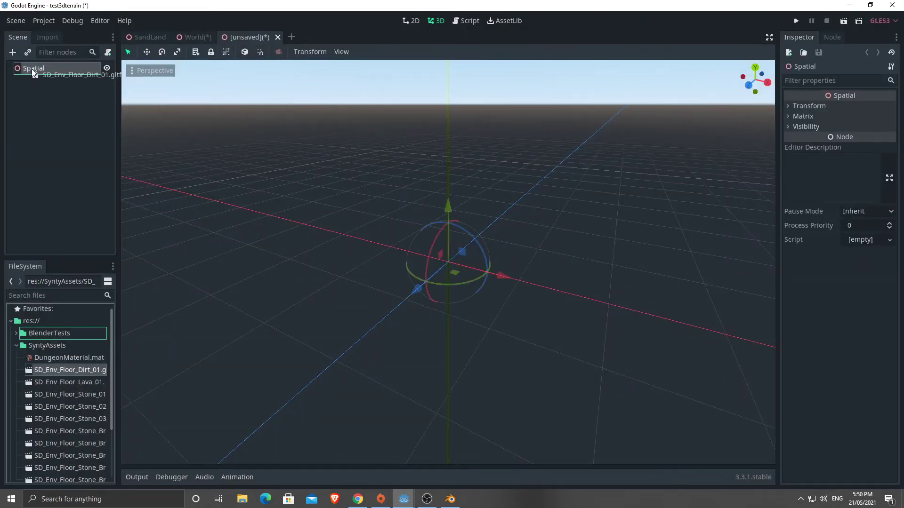
pyautogui.moveTo(61, 382); pyautogui.dragTo(44, 74)
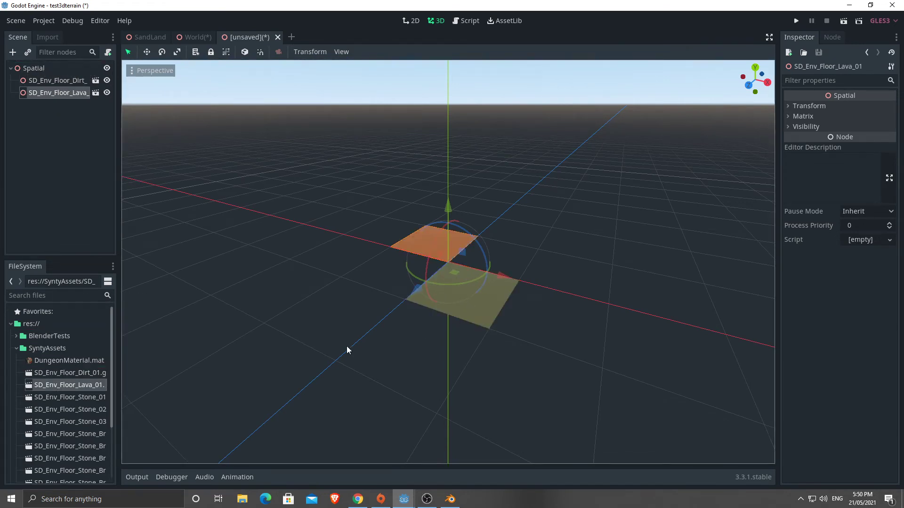
pyautogui.moveTo(379, 339); pyautogui.dragTo(430, 270, button='middle')
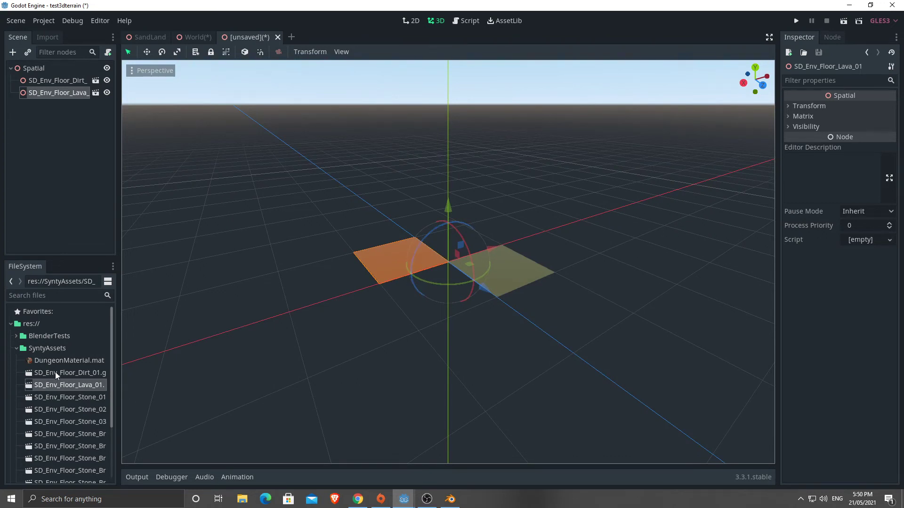
# - Instance SD_Env_Floor_Stone_01 under the Spatial root and move it along the X axis until it adjoins the dirt and lava tiles
pyautogui.moveTo(66, 396); pyautogui.dragTo(33, 69)
pyautogui.moveTo(489, 250); pyautogui.dragTo(526, 246)
pyautogui.scroll(4, 518, 235)
pyautogui.moveTo(506, 219); pyautogui.dragTo(464, 381, button='middle')
pyautogui.scroll(3, 464, 379)
pyautogui.scroll(-6, 467, 379)
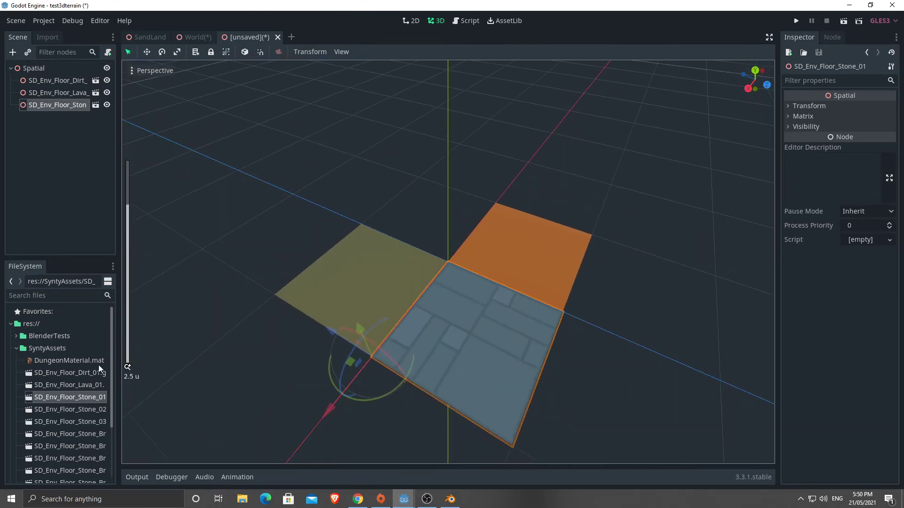
# - Instance SD_Env_Floor_Stone_02 under the root, enable snapping and move it along the X axis flush against the first stone tile
pyautogui.click(76, 409)
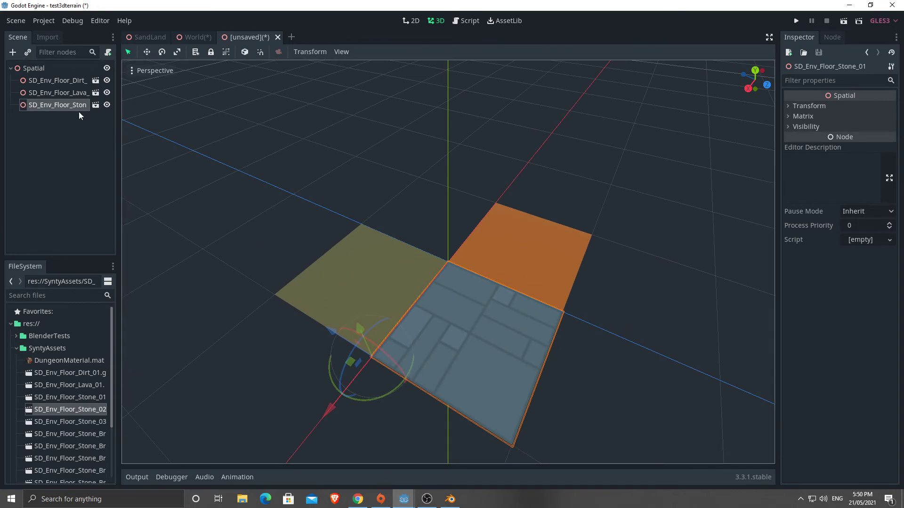
pyautogui.moveTo(61, 410); pyautogui.dragTo(36, 71)
pyautogui.moveTo(408, 300); pyautogui.dragTo(294, 416)
pyautogui.scroll(-3, 414, 329)
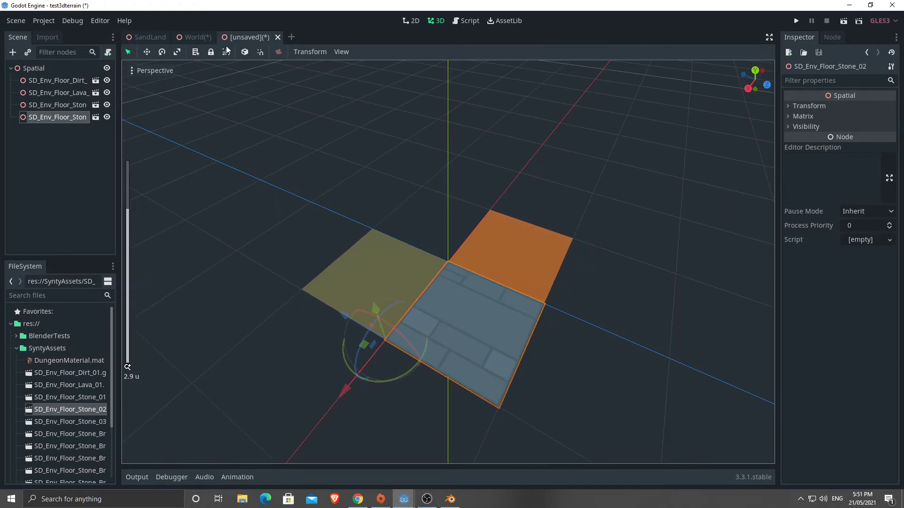
pyautogui.click(260, 52)
pyautogui.moveTo(338, 379); pyautogui.dragTo(266, 468)
pyautogui.moveTo(283, 347); pyautogui.dragTo(425, 332, button='middle')
pyautogui.click(534, 318)
pyautogui.moveTo(534, 318); pyautogui.dragTo(399, 340, button='middle')
pyautogui.scroll(3, 382, 278)
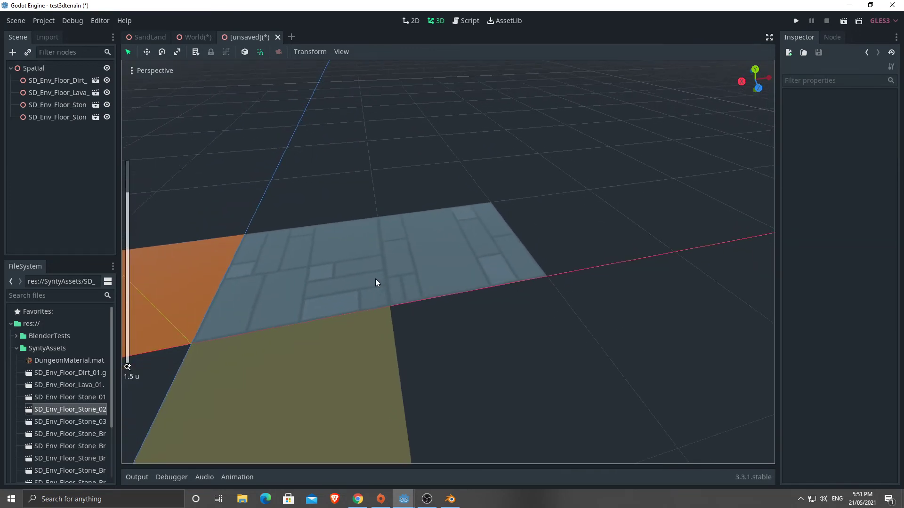
# - Instance the fourth SD_Env_Floor_Stone_Broken asset under the root and move it along the X axis to the end of the stone row
pyautogui.scroll(-3, 77, 404)
pyautogui.moveTo(77, 401); pyautogui.dragTo(37, 70)
pyautogui.moveTo(295, 322); pyautogui.dragTo(644, 316)
pyautogui.click(577, 349)
pyautogui.moveTo(577, 349); pyautogui.dragTo(410, 308, button='middle')
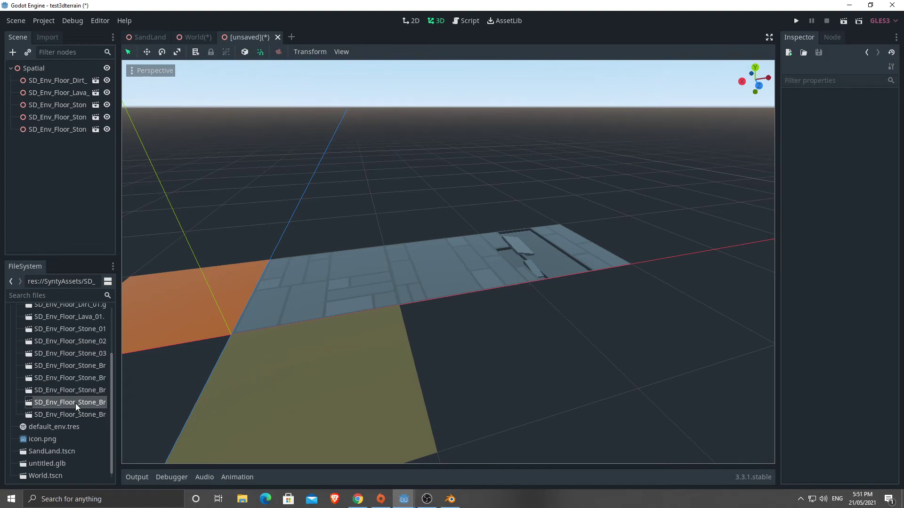
pyautogui.scroll(2, 76, 403)
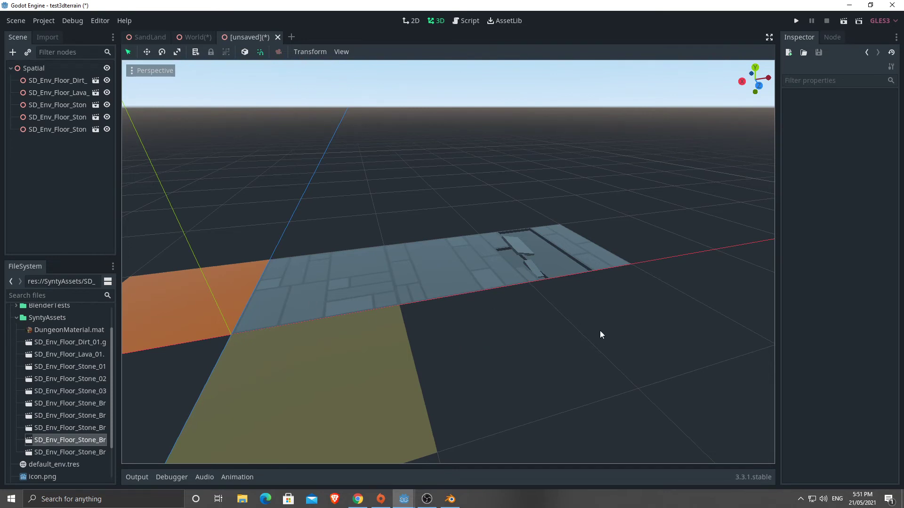
pyautogui.moveTo(599, 330); pyautogui.dragTo(300, 311, button='middle')
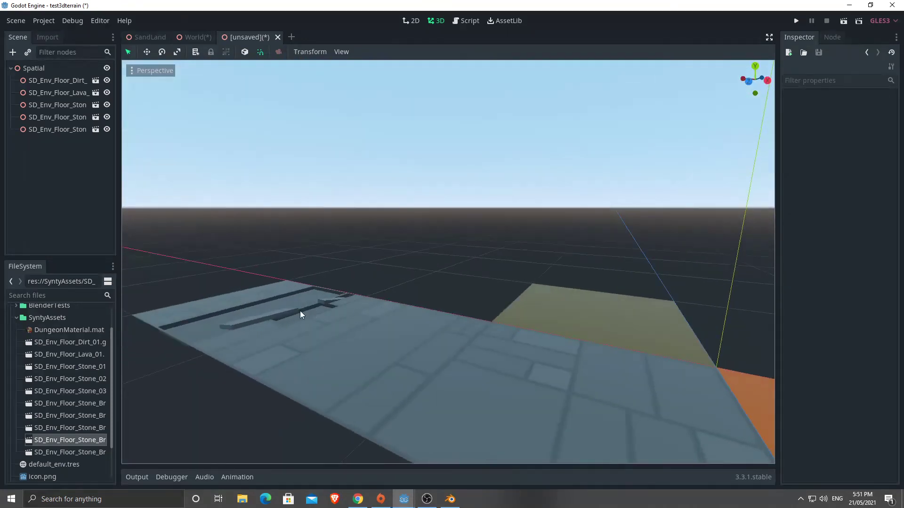
pyautogui.click(278, 319)
pyautogui.click(384, 373)
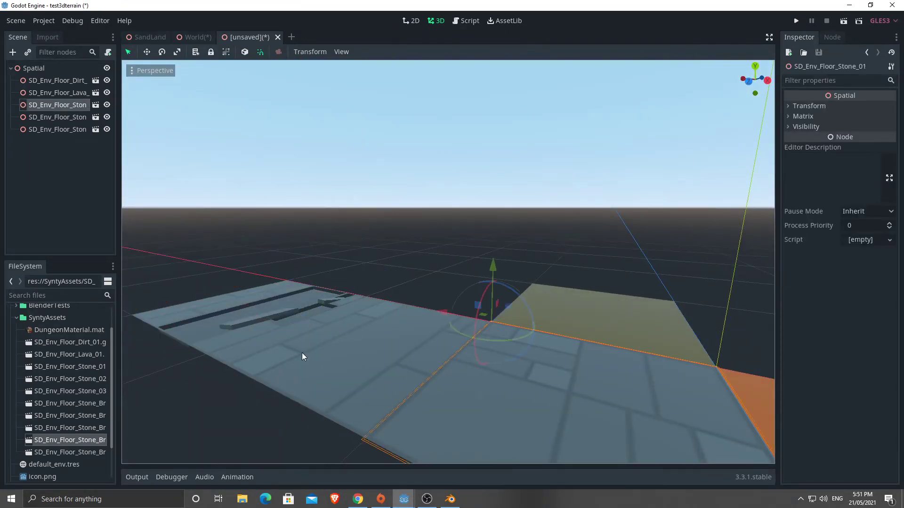
pyautogui.click(216, 323)
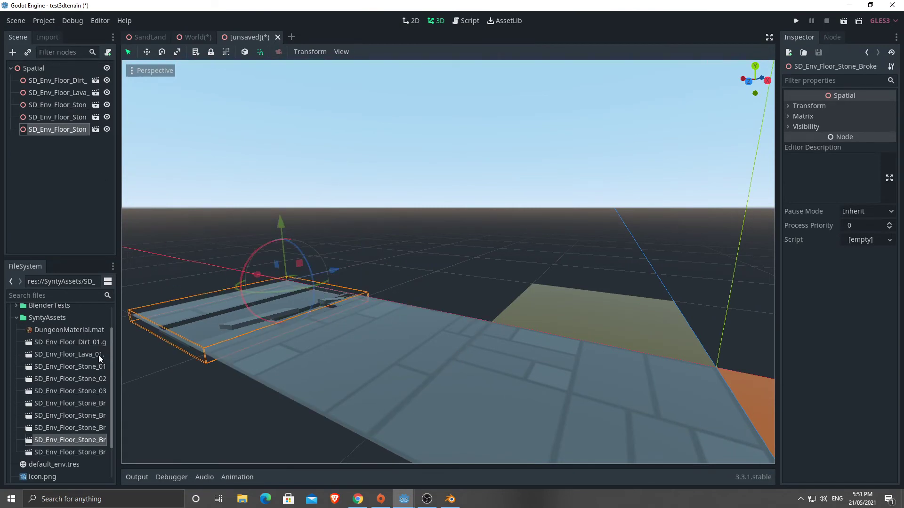
# - Create a new inherited scene from SD_Env_Floor_Dirt_01.gltf and give its mesh a trimesh static body
pyautogui.doubleClick(53, 343)
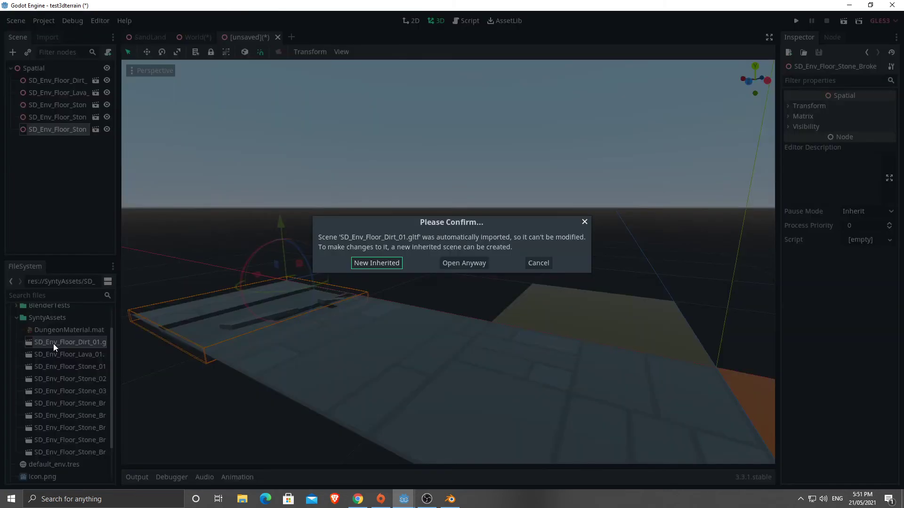
pyautogui.click(383, 263)
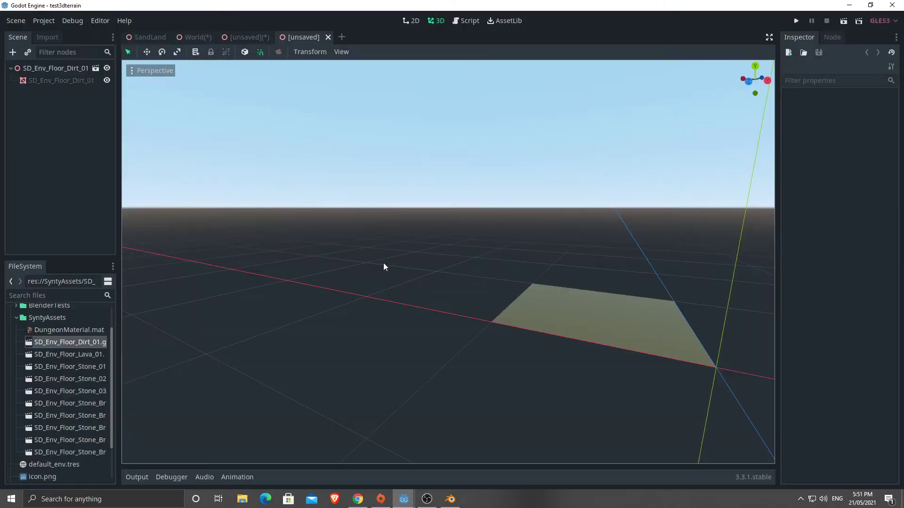
pyautogui.click(587, 302)
pyautogui.click(372, 52)
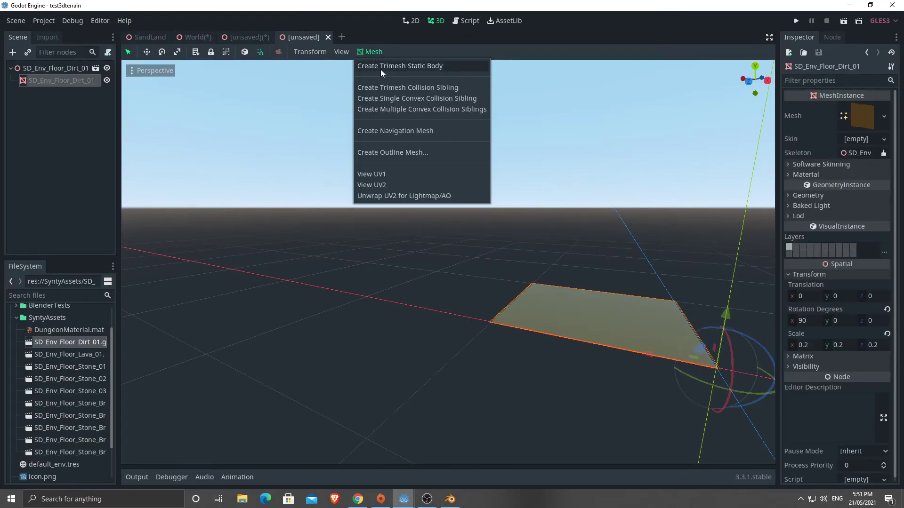
pyautogui.click(380, 67)
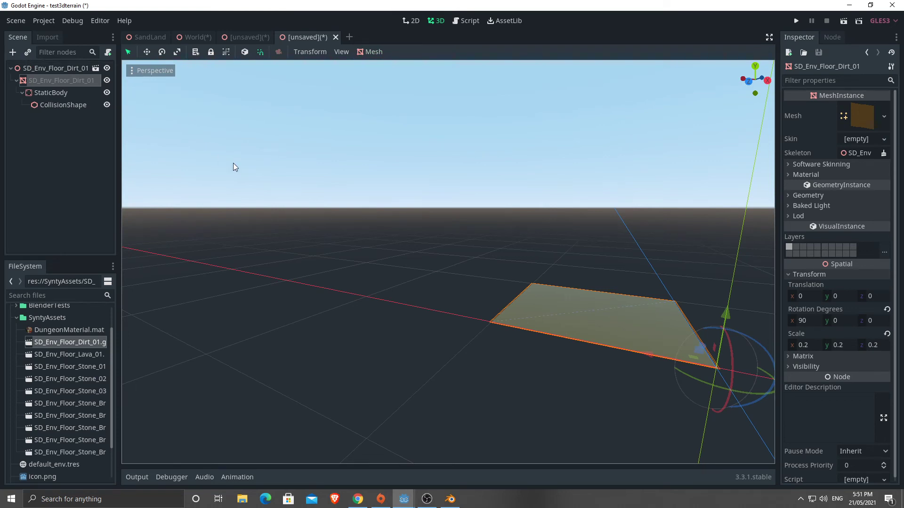
# - Save the inherited scene as SD_Env_Floor_Dirt_01.tscn in a new project folder named Scenes
pyautogui.hotkey('ctrl', 's')
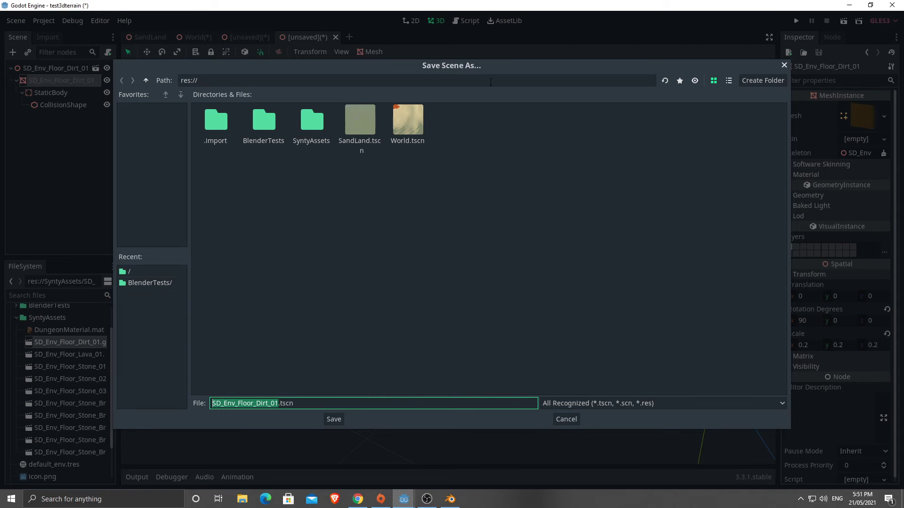
pyautogui.rightClick(468, 166)
pyautogui.click(481, 168)
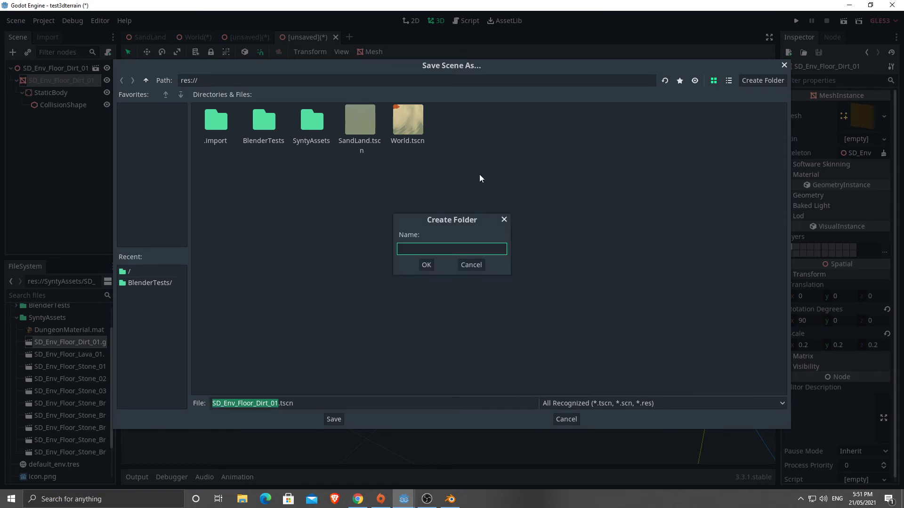
pyautogui.write('Scenes')
pyautogui.press('Return')
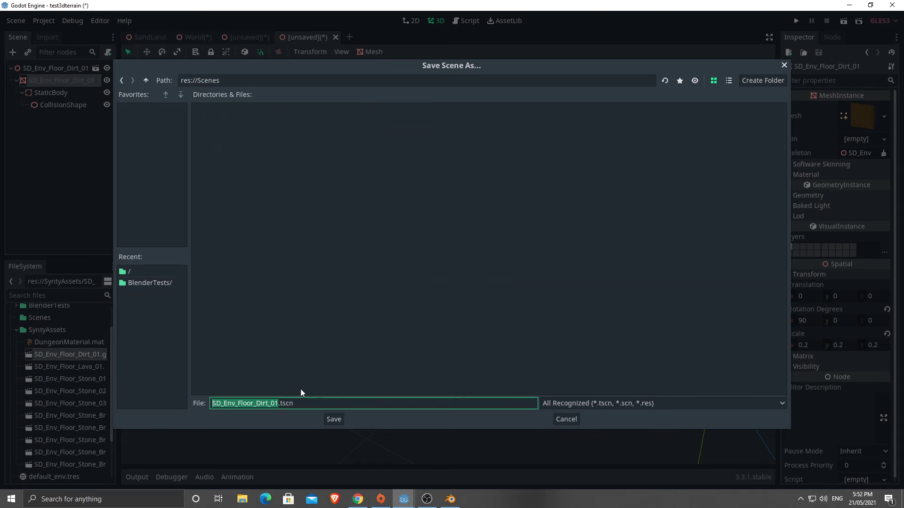
pyautogui.click(332, 419)
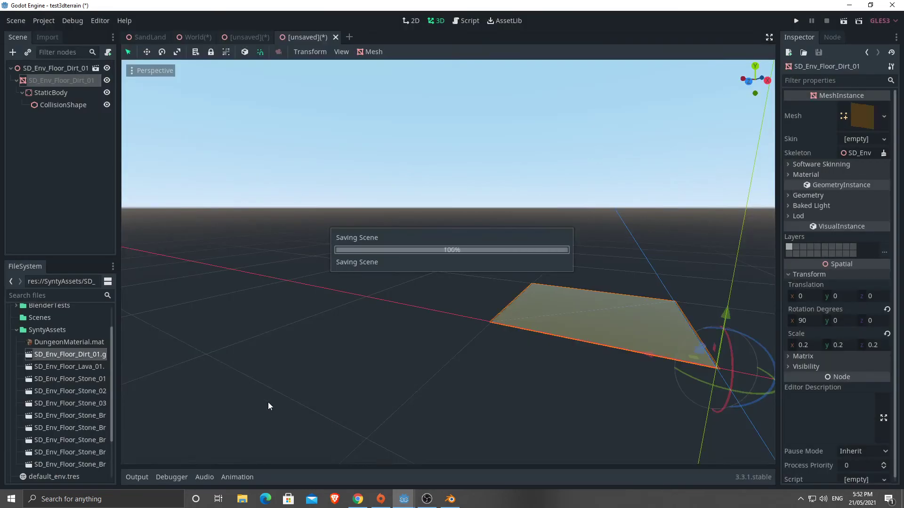
# - Create a new inherited scene from SD_Env_Floor_Stone_Broken_03.gltf
pyautogui.doubleClick(72, 366)
pyautogui.click(539, 262)
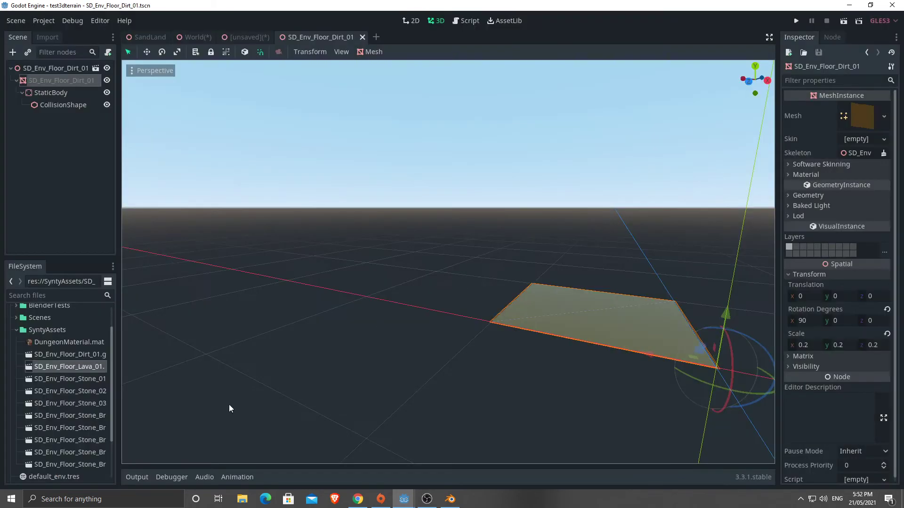
pyautogui.doubleClick(86, 440)
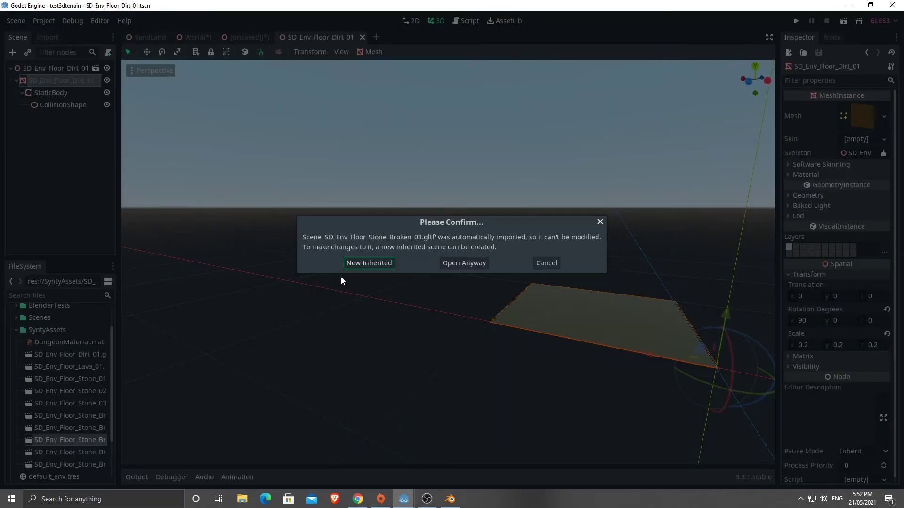
pyautogui.click(370, 262)
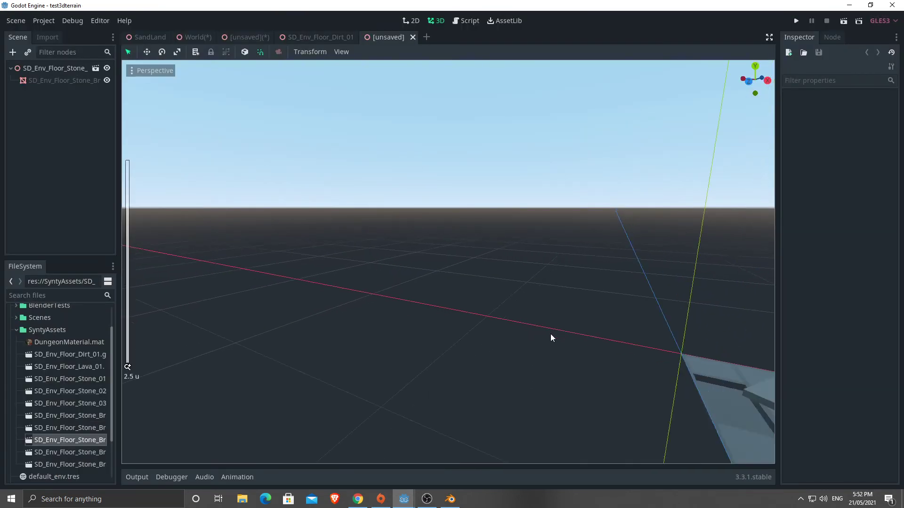
# - Add a trimesh static body to the broken stone mesh and save the scene as SD_Env_Floor_Stone_Broken_03.tscn in the Scenes folder
pyautogui.keyDown('shift'); pyautogui.moveTo(507, 319); pyautogui.dragTo(425, 339, button='middle'); pyautogui.keyUp('shift')
pyautogui.click(425, 339)
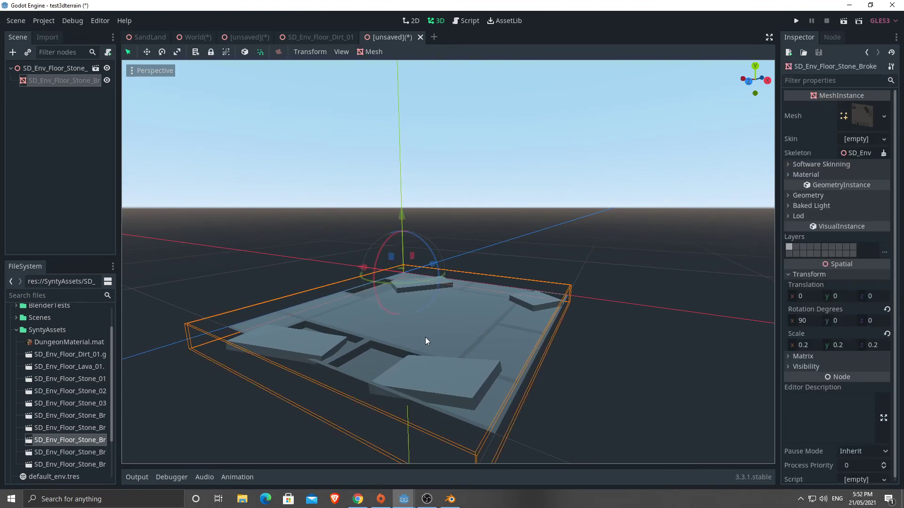
pyautogui.click(374, 52)
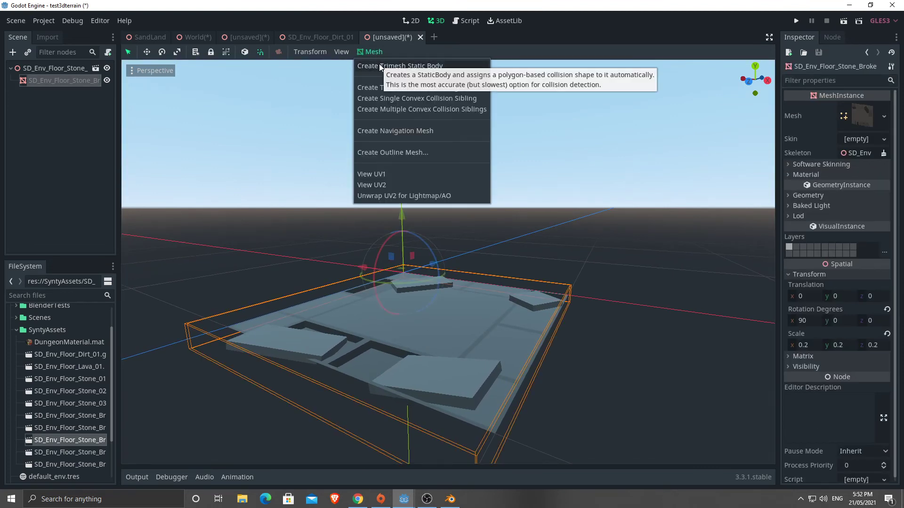
pyautogui.click(380, 64)
pyautogui.moveTo(354, 321); pyautogui.dragTo(321, 321, button='middle')
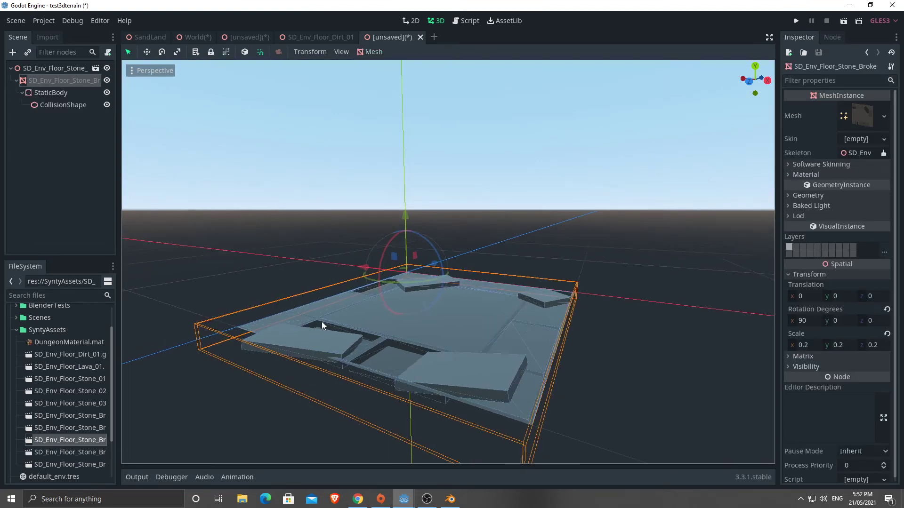
pyautogui.hotkey('ctrl', 's')
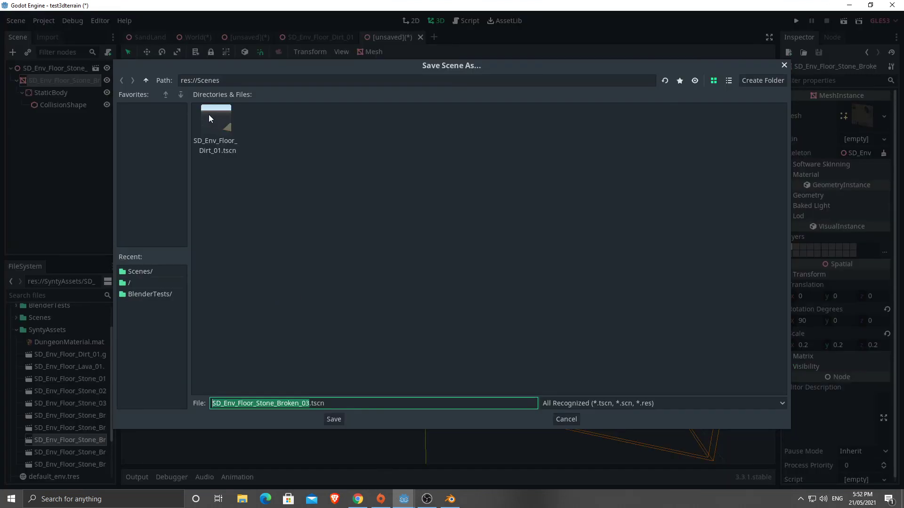
pyautogui.click(335, 420)
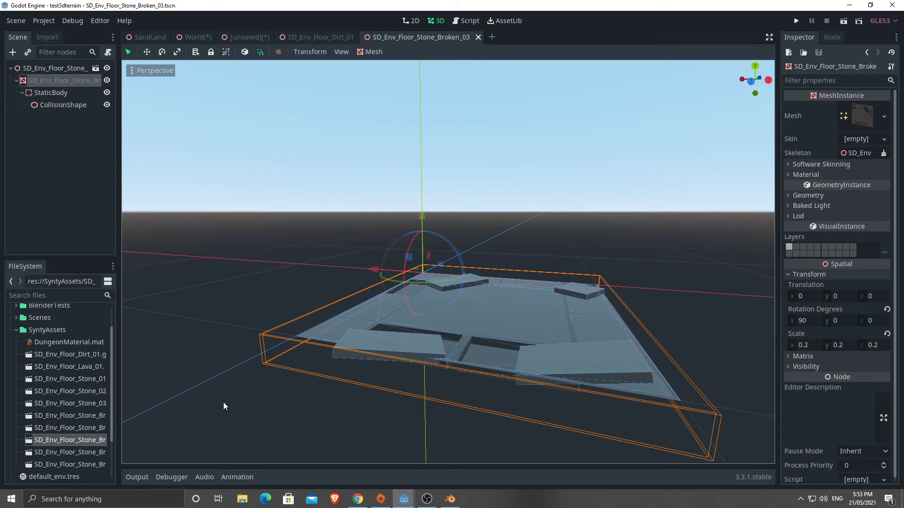
pyautogui.moveTo(553, 335); pyautogui.dragTo(518, 348, button='middle')
pyautogui.scroll(-4, 433, 363)
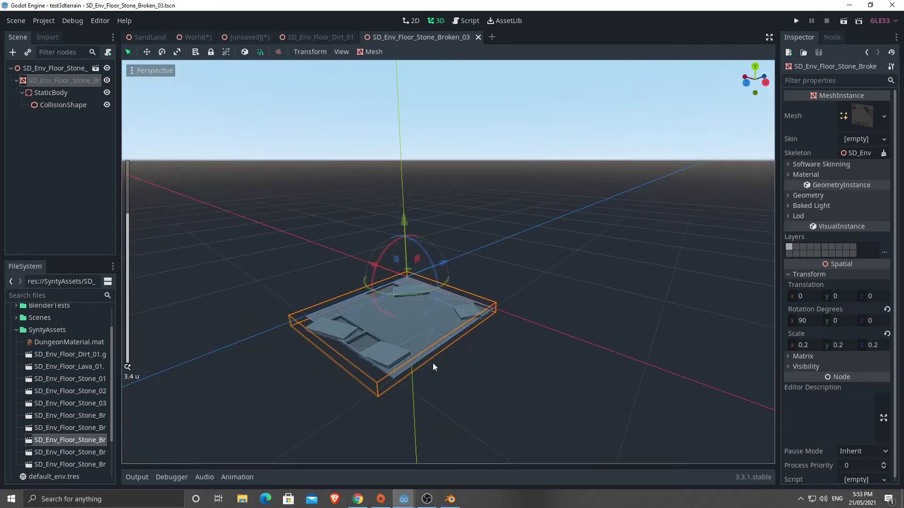
pyautogui.scroll(4, 433, 362)
pyautogui.scroll(-2, 432, 365)
pyautogui.moveTo(431, 362)
pyautogui.mouseDown(button='middle')
pyautogui.moveTo(430, 354)
pyautogui.moveTo(448, 353)
pyautogui.moveTo(523, 391)
pyautogui.moveTo(416, 362)
pyautogui.moveTo(425, 357)
pyautogui.mouseUp(button='middle')
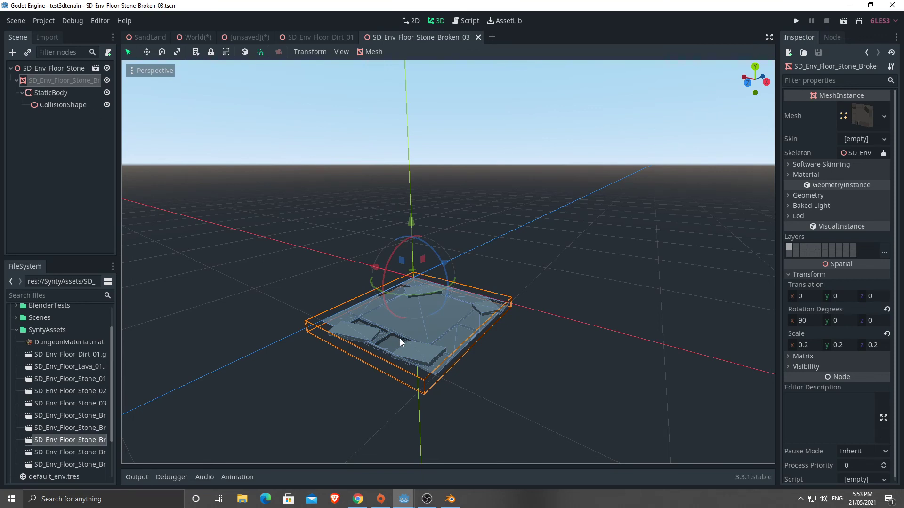
# - Switch to Blender and delete all the selected floor tile objects from the scene
pyautogui.scroll(3, 400, 338)
pyautogui.scroll(-3, 399, 343)
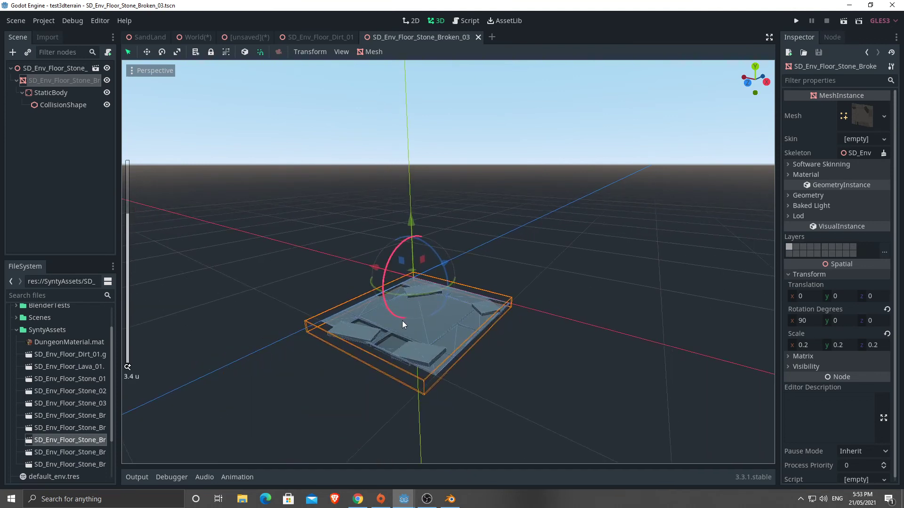
pyautogui.click(451, 498)
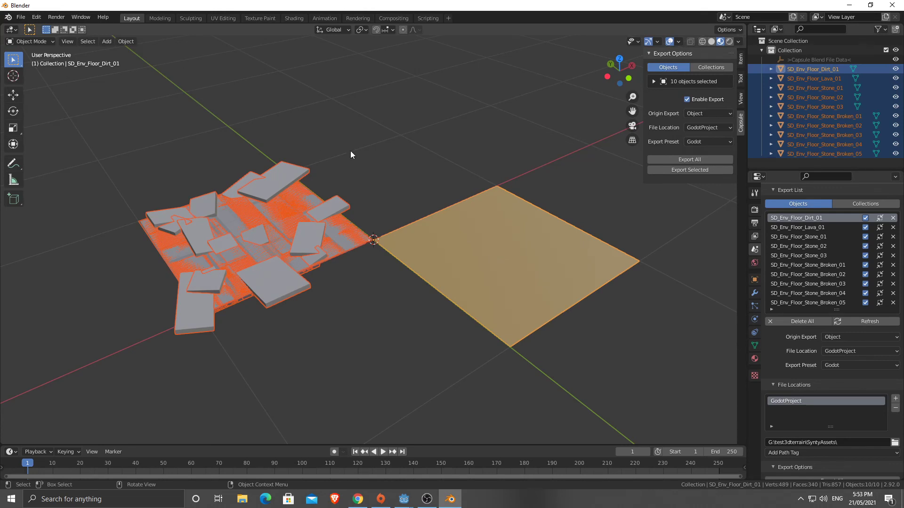
pyautogui.press('x')
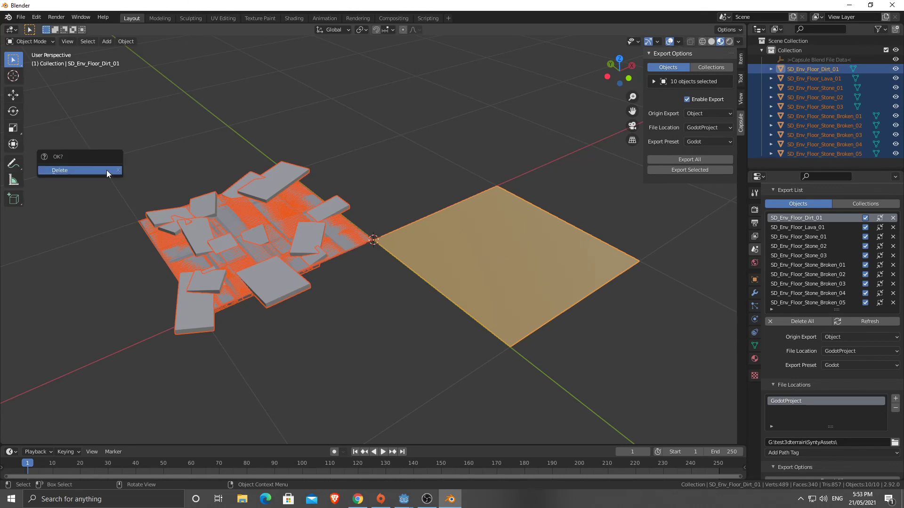
pyautogui.click(107, 170)
# - Import every FBX file from the SourceFiles Fbx folder into the emptied scene
pyautogui.click(21, 17)
pyautogui.moveTo(40, 140)
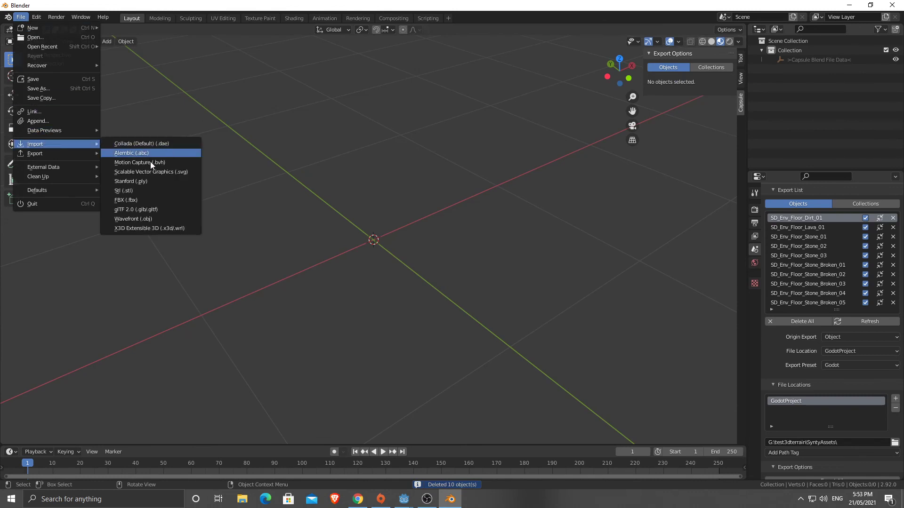
pyautogui.click(141, 198)
pyautogui.click(346, 160)
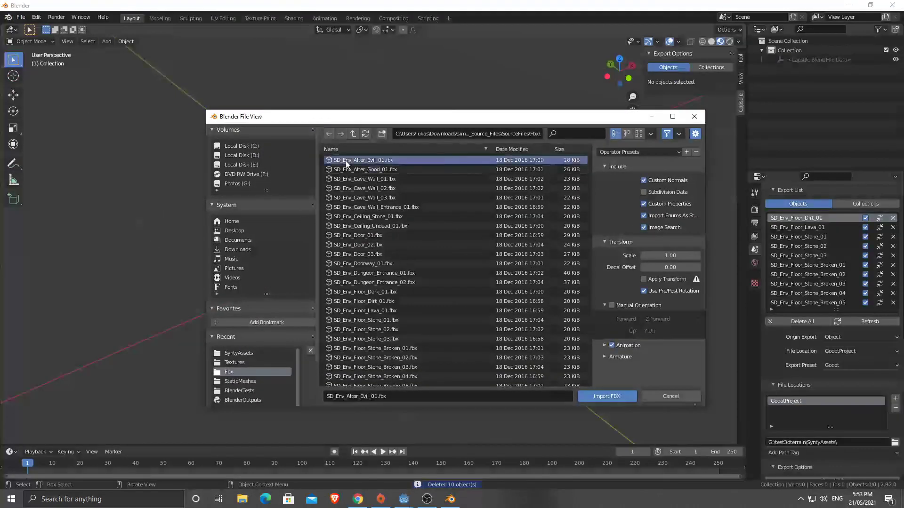
pyautogui.press('a')
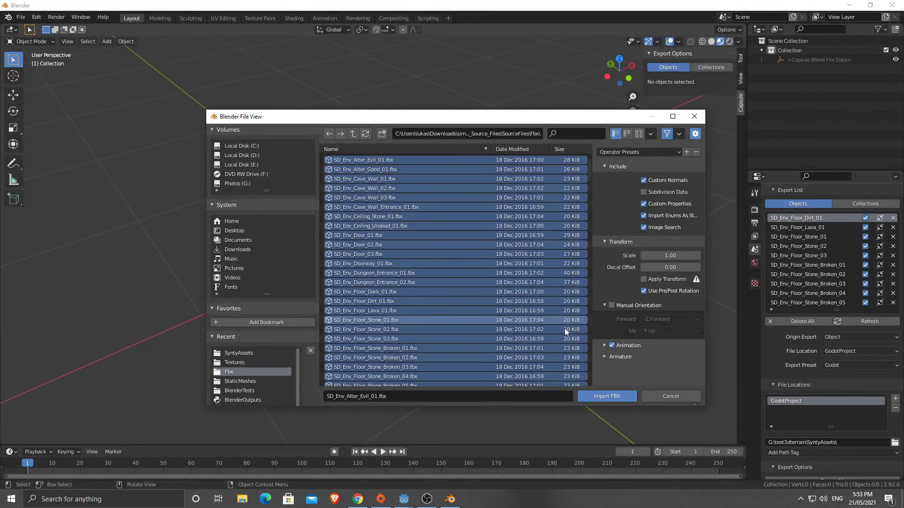
pyautogui.click(610, 396)
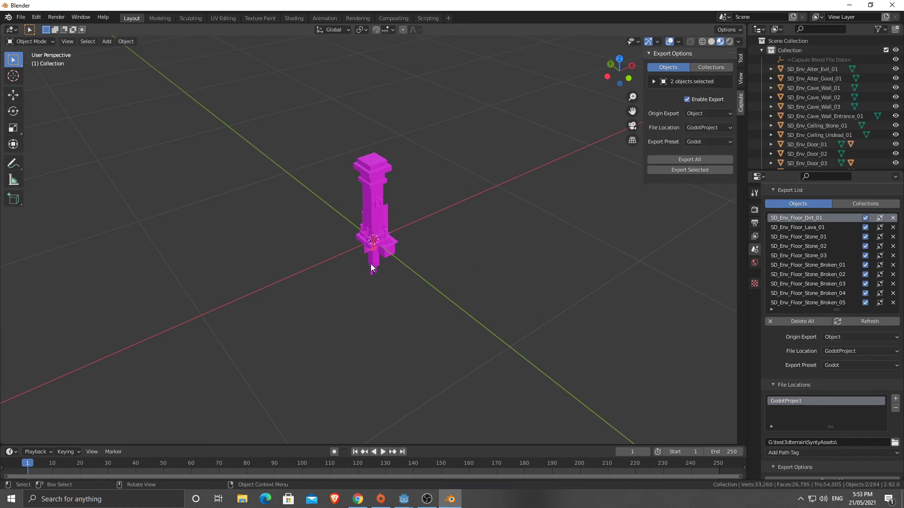
# - Delete the tall stone pillar object SD_Env_Pillar_Stone_02
pyautogui.scroll(6, 378, 233)
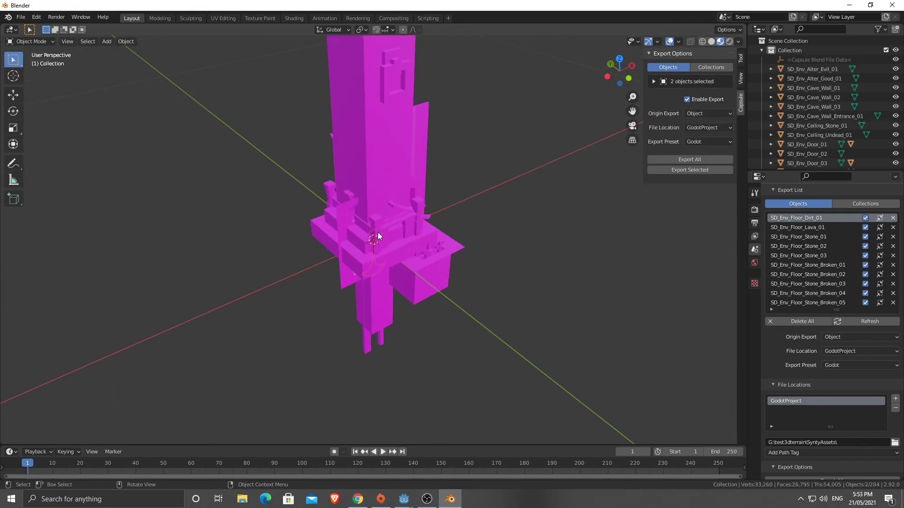
pyautogui.scroll(-6, 378, 235)
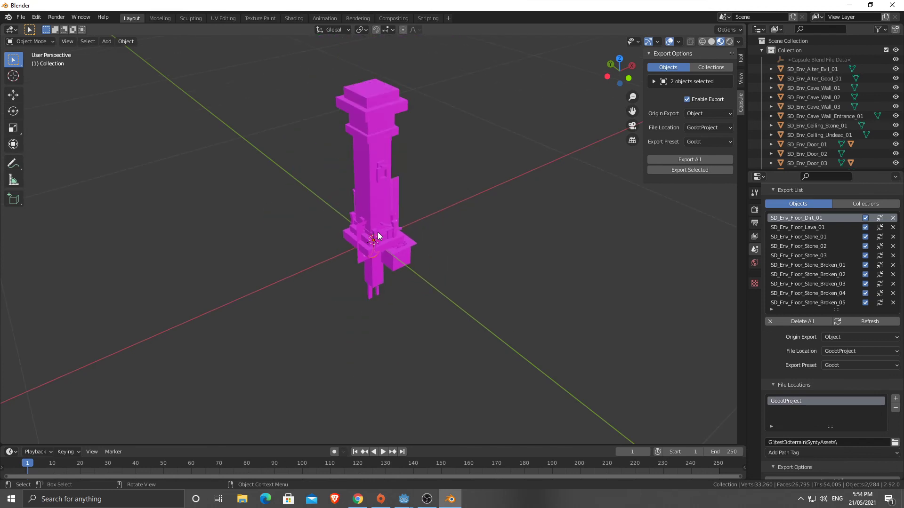
pyautogui.click(371, 144)
pyautogui.press('x')
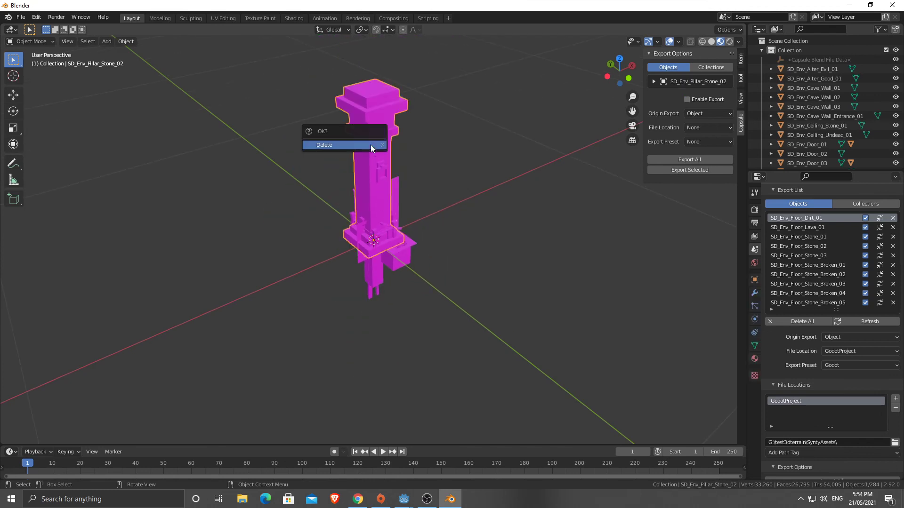
pyautogui.click(371, 145)
# - Select all the remaining imported objects and scale them up by a factor of 20
pyautogui.press('a')
pyautogui.scroll(2, 350, 202)
pyautogui.scroll(-4, 350, 201)
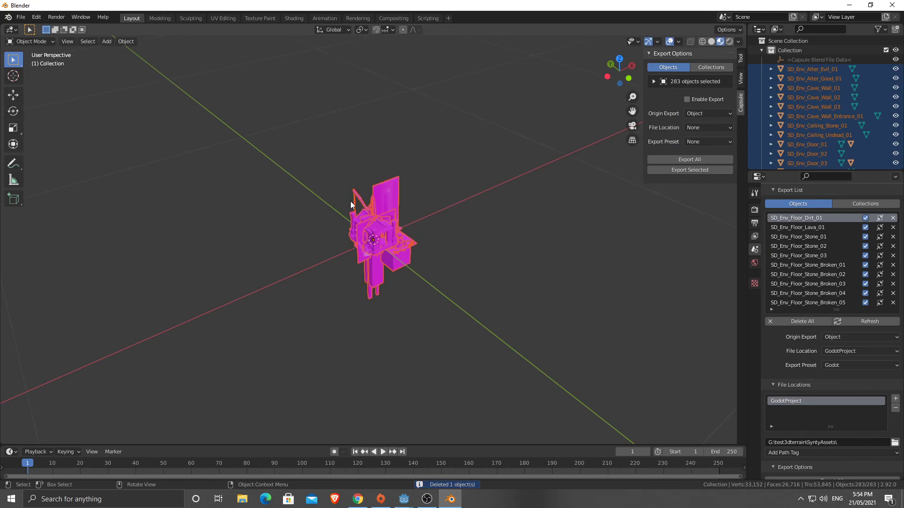
pyautogui.write('s10')
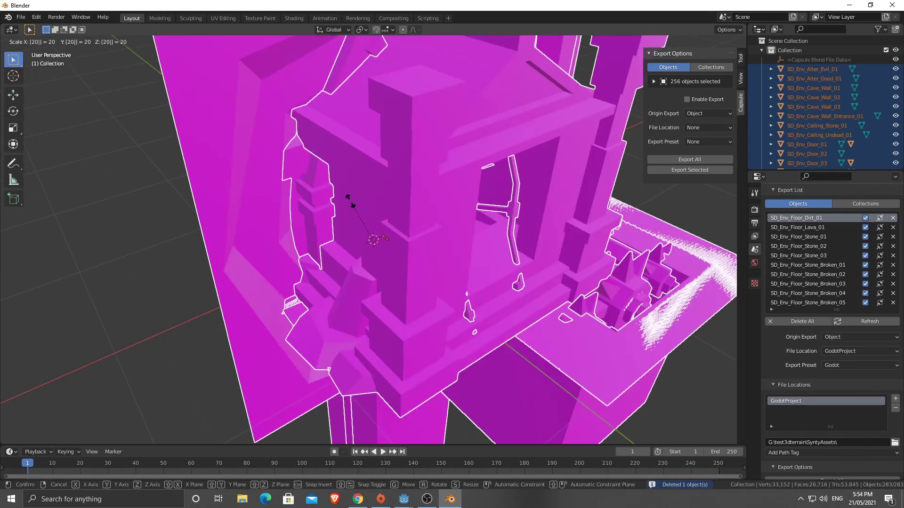
pyautogui.press('Return')
pyautogui.scroll(-6, 352, 199)
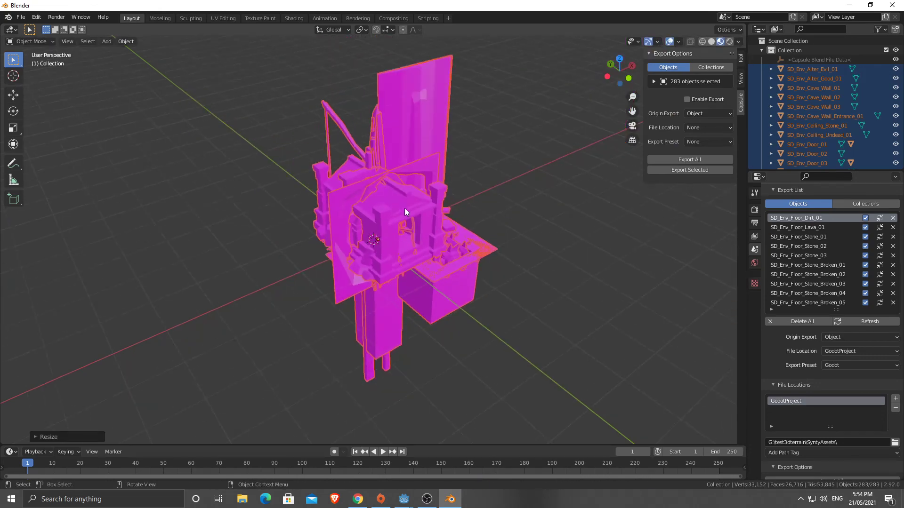
pyautogui.moveTo(513, 259); pyautogui.dragTo(591, 246, button='middle')
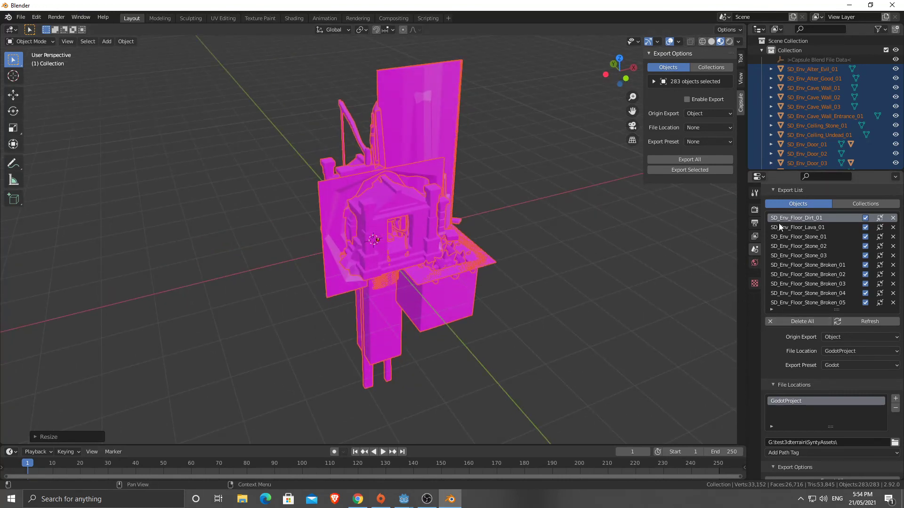
# - Make SD_Env_Dungeon_Entrance_02 the active object with all objects selected, and replace its material with DungeonMaterial
pyautogui.click(397, 207)
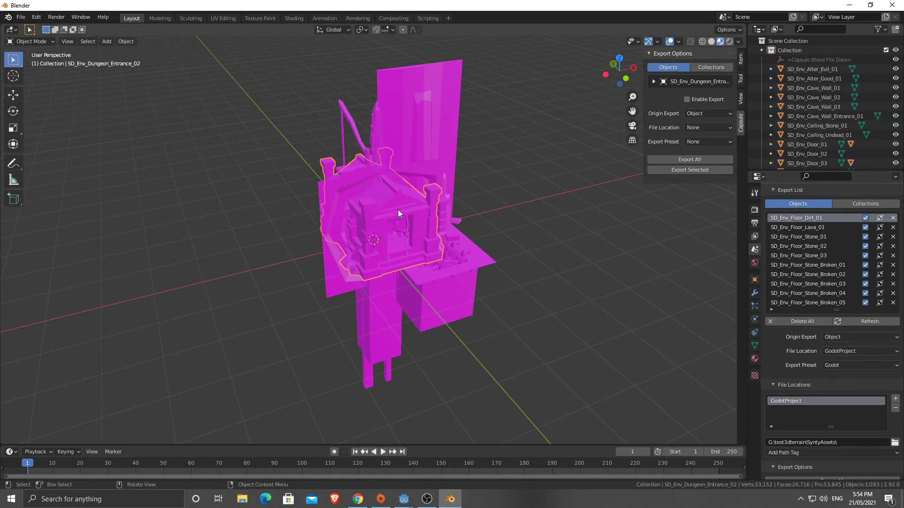
pyautogui.press('a')
pyautogui.click(754, 359)
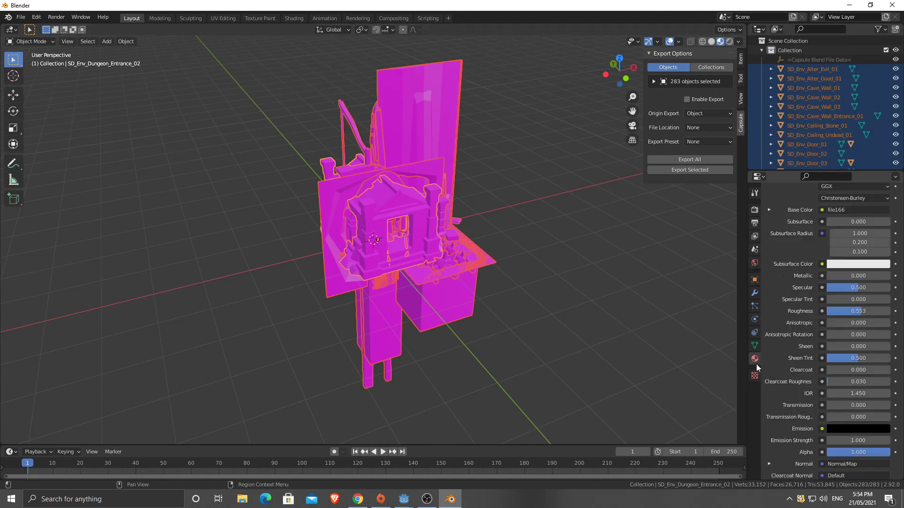
pyautogui.scroll(8, 794, 224)
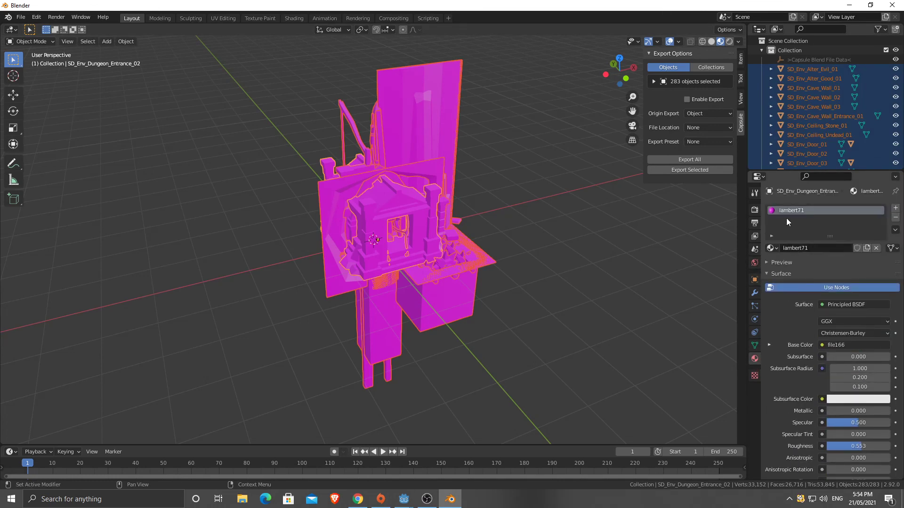
pyautogui.click(771, 248)
pyautogui.scroll(-4, 826, 306)
pyautogui.scroll(10, 827, 282)
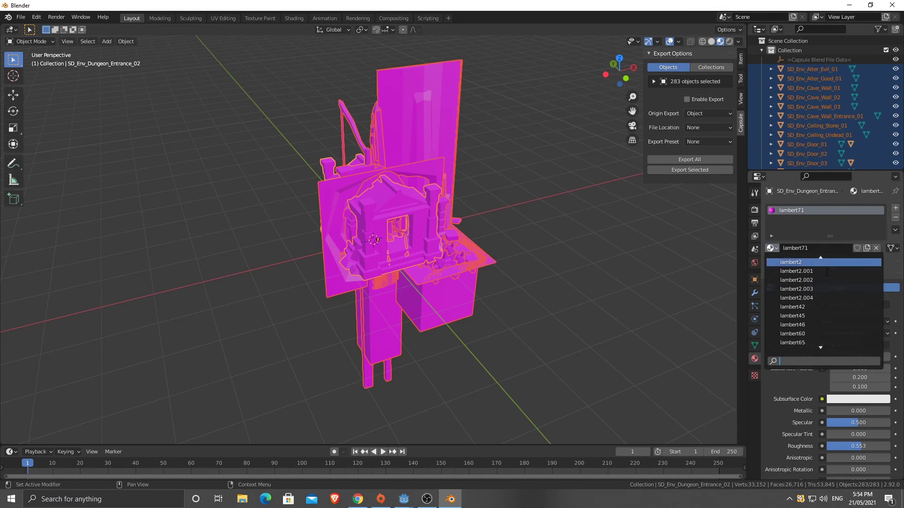
pyautogui.scroll(12, 826, 272)
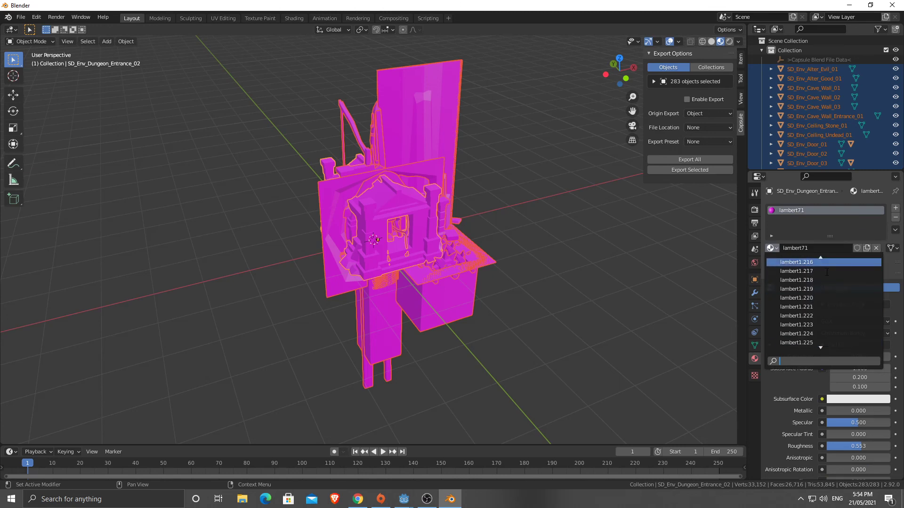
pyautogui.click(805, 247)
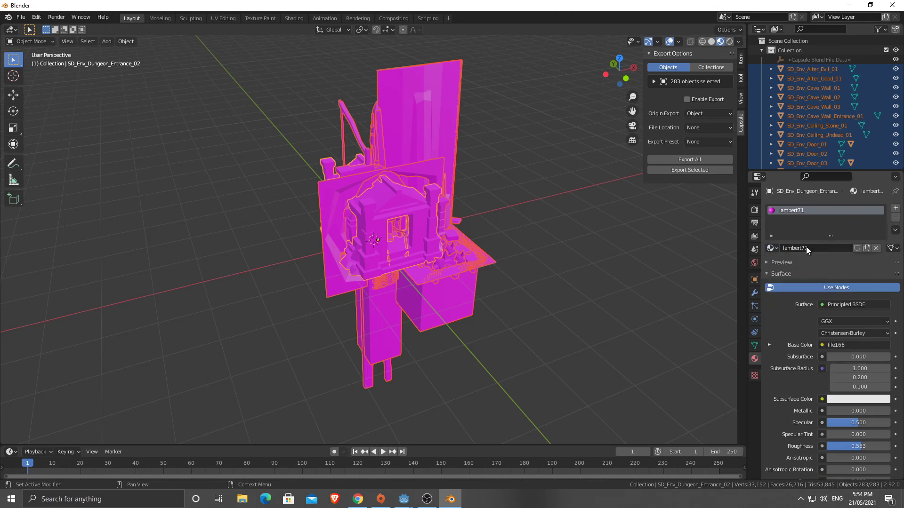
pyautogui.click(775, 248)
pyautogui.write('d')
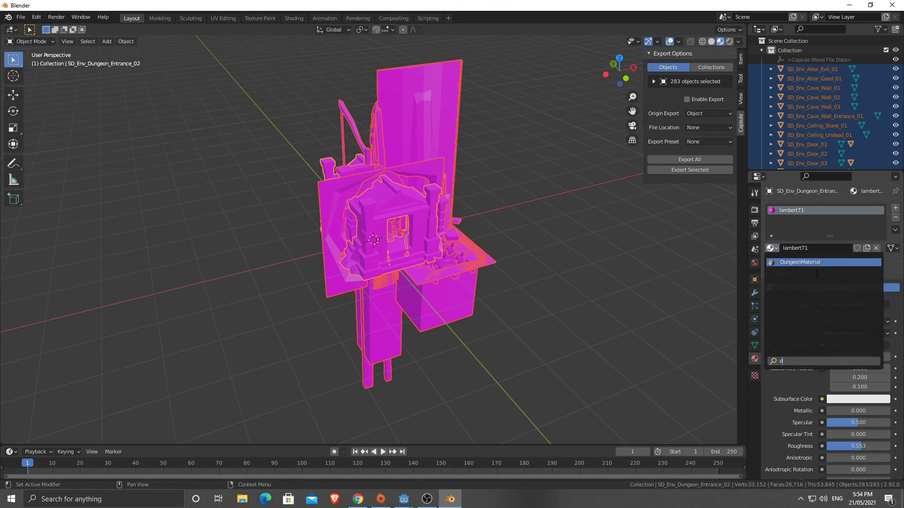
pyautogui.click(799, 262)
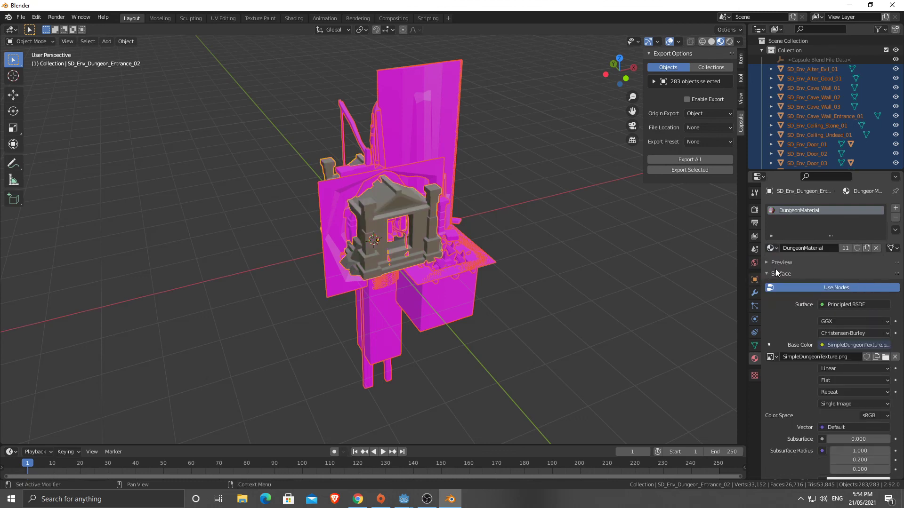
# - Copy DungeonMaterial from the dungeon entrance to all the selected objects
pyautogui.click(896, 234)
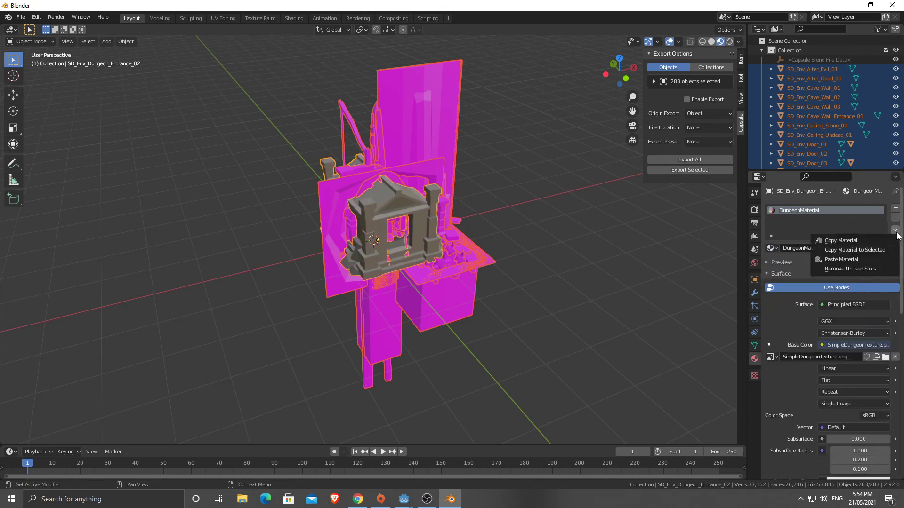
pyautogui.click(846, 246)
pyautogui.click(895, 231)
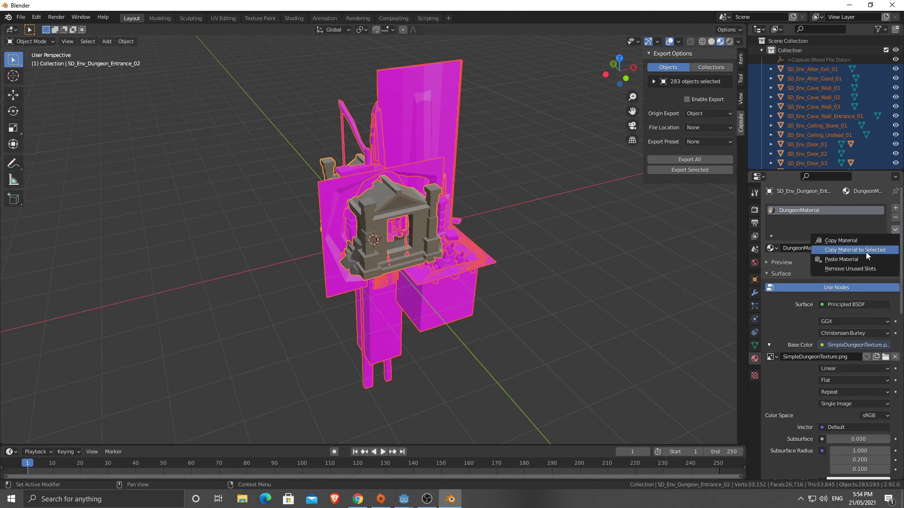
pyautogui.click(866, 252)
pyautogui.moveTo(456, 312); pyautogui.dragTo(529, 278, button='middle')
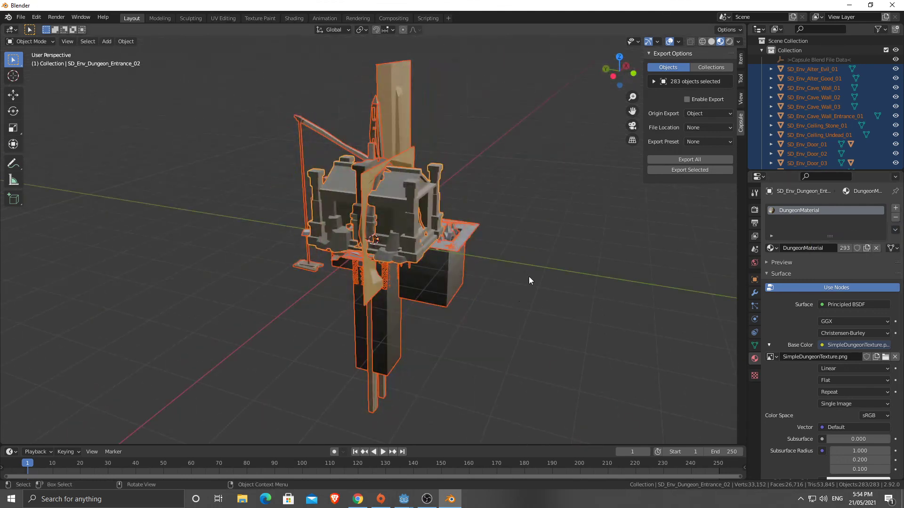
# - Enable export for all selected objects with the GodotProject file location and the Godot export preset
pyautogui.click(719, 128)
pyautogui.click(701, 148)
pyautogui.click(705, 141)
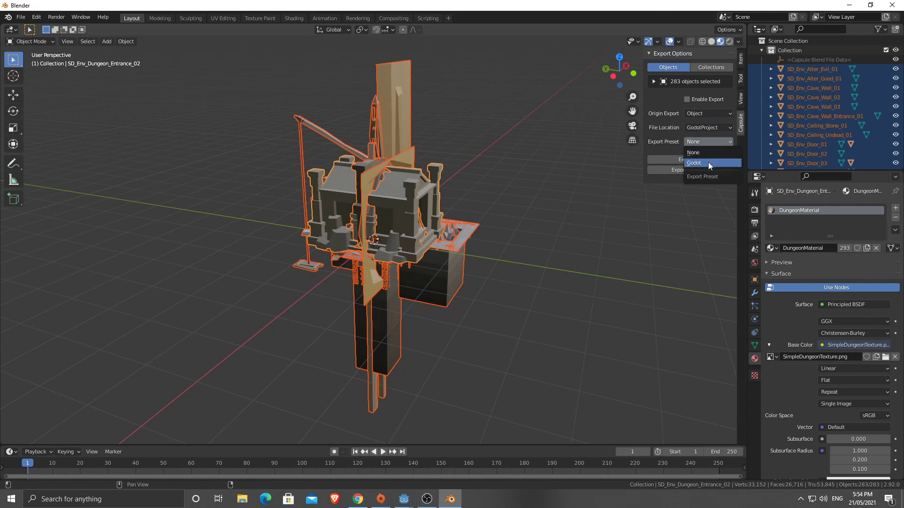
pyautogui.click(708, 162)
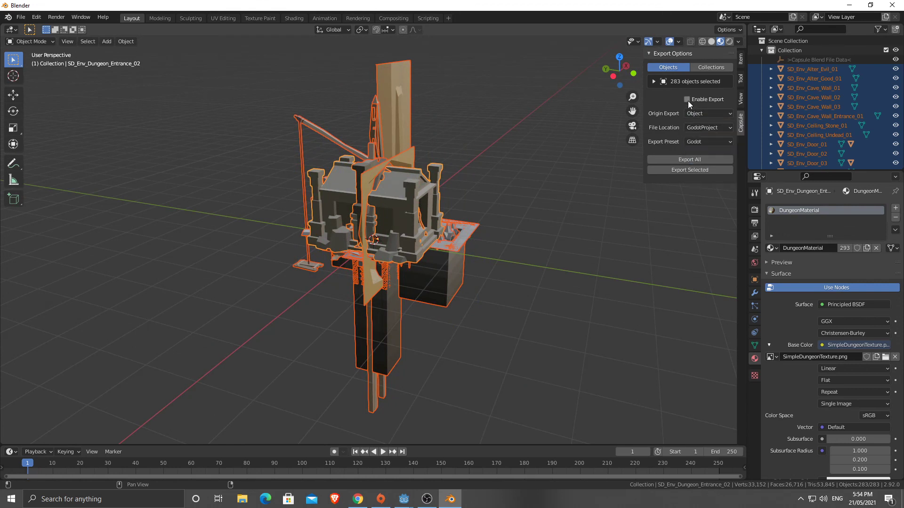
pyautogui.click(687, 100)
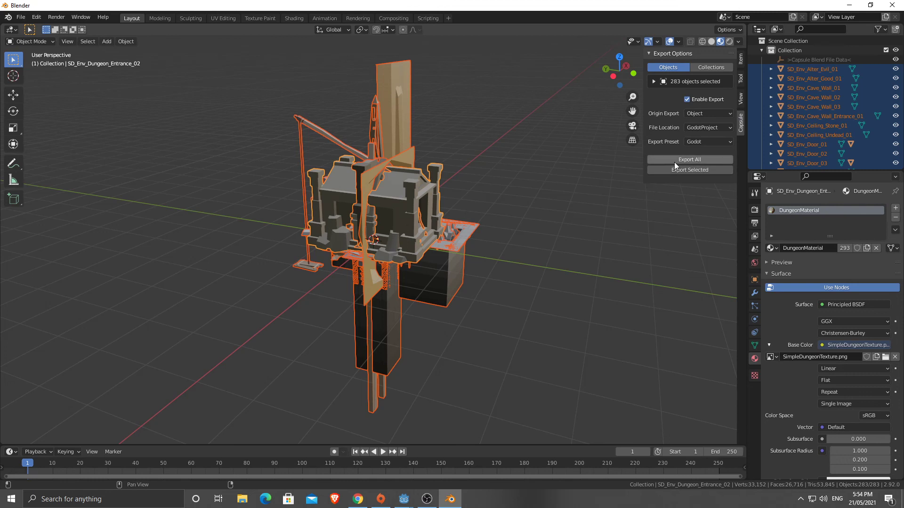
# - Export all the enabled objects and switch to Godot to import them
pyautogui.click(674, 159)
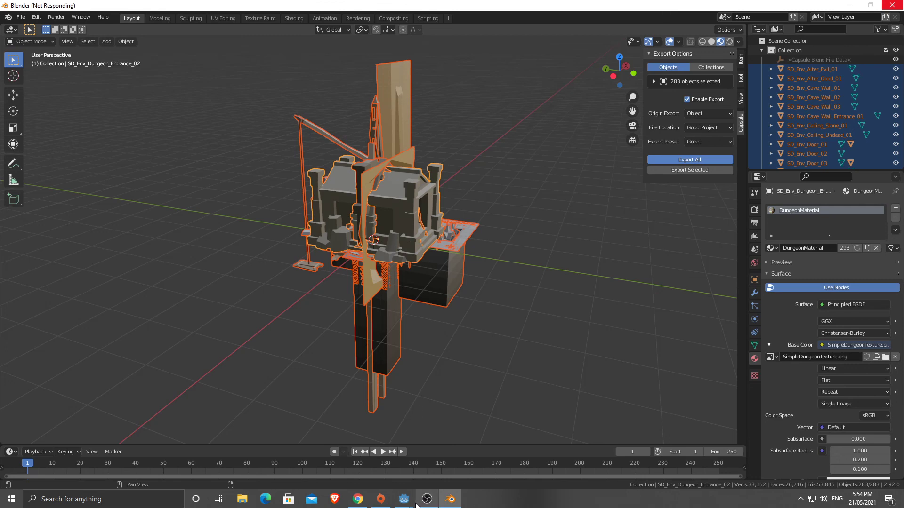
pyautogui.moveTo(405, 498)
pyautogui.click(438, 468)
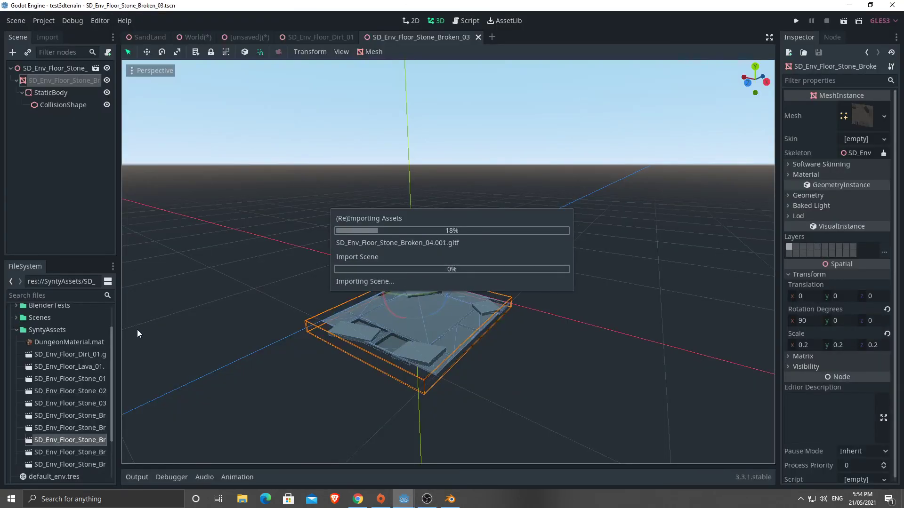